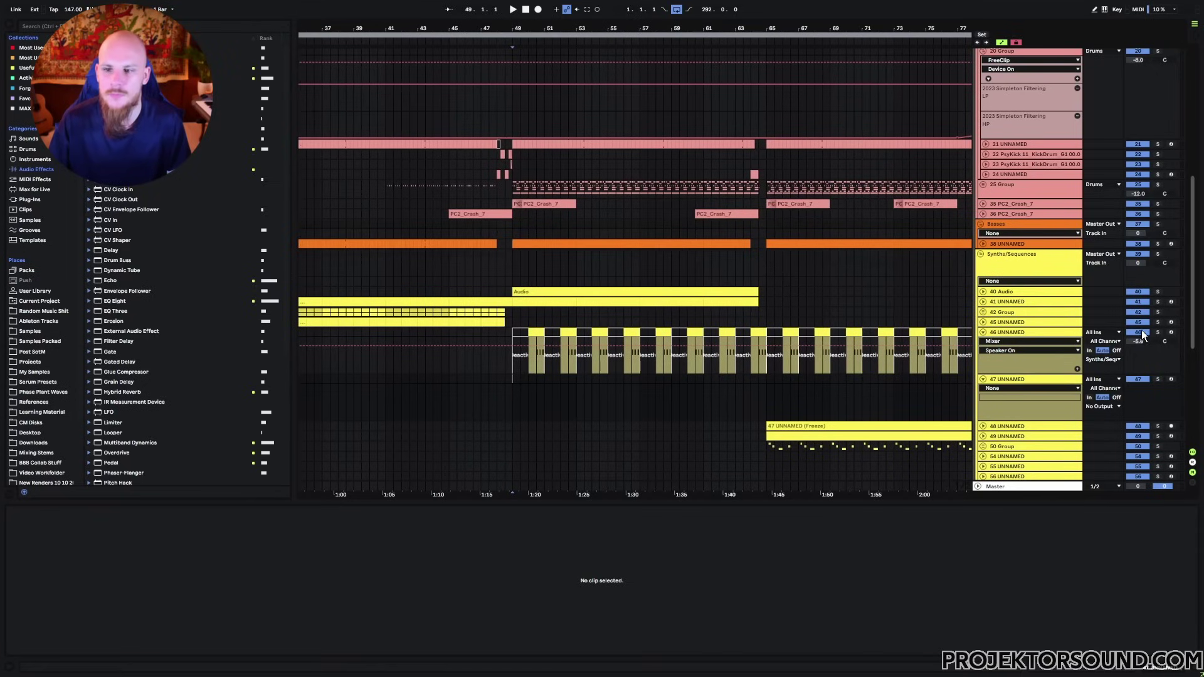
Solo track 46, play it from bar 49, and unsolo it
click(1158, 333)
key(space)
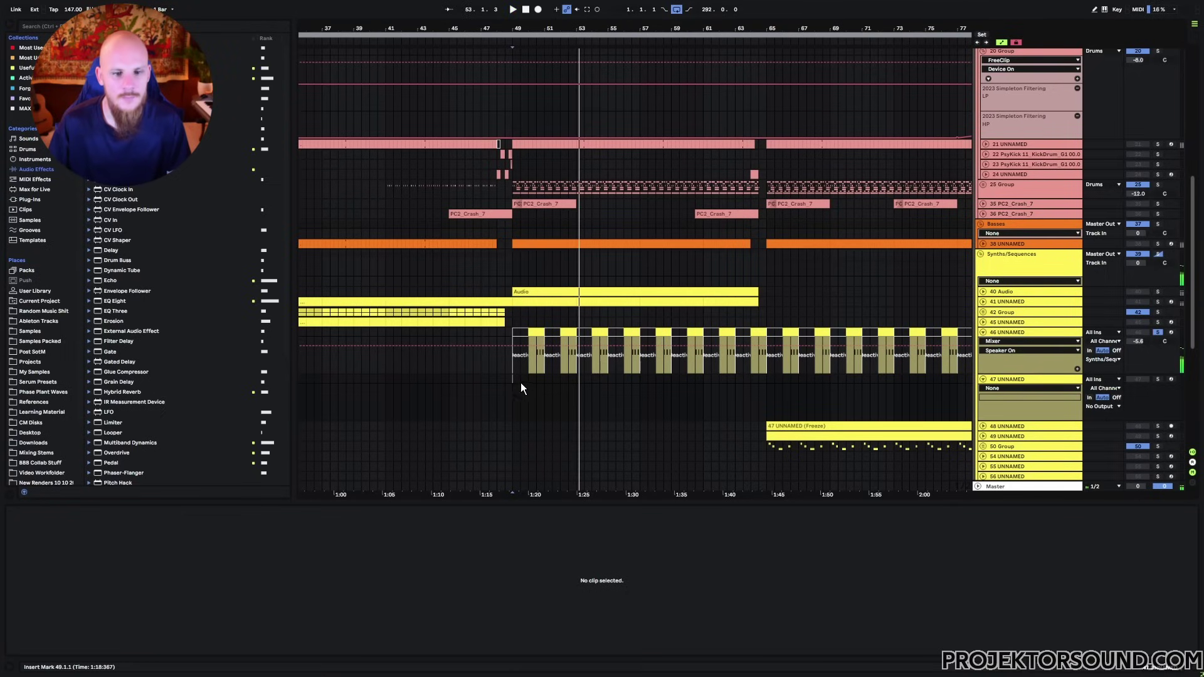
key(space)
click(1158, 332)
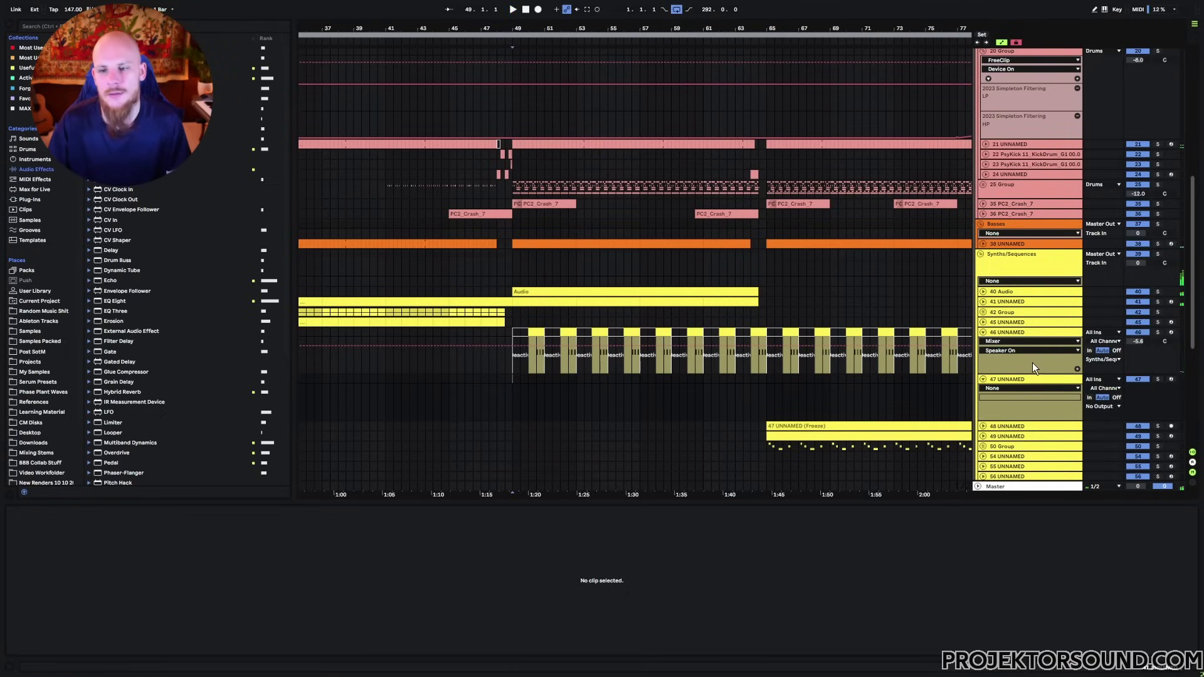
Fold track 47 and play the full mix from bar 49
click(983, 380)
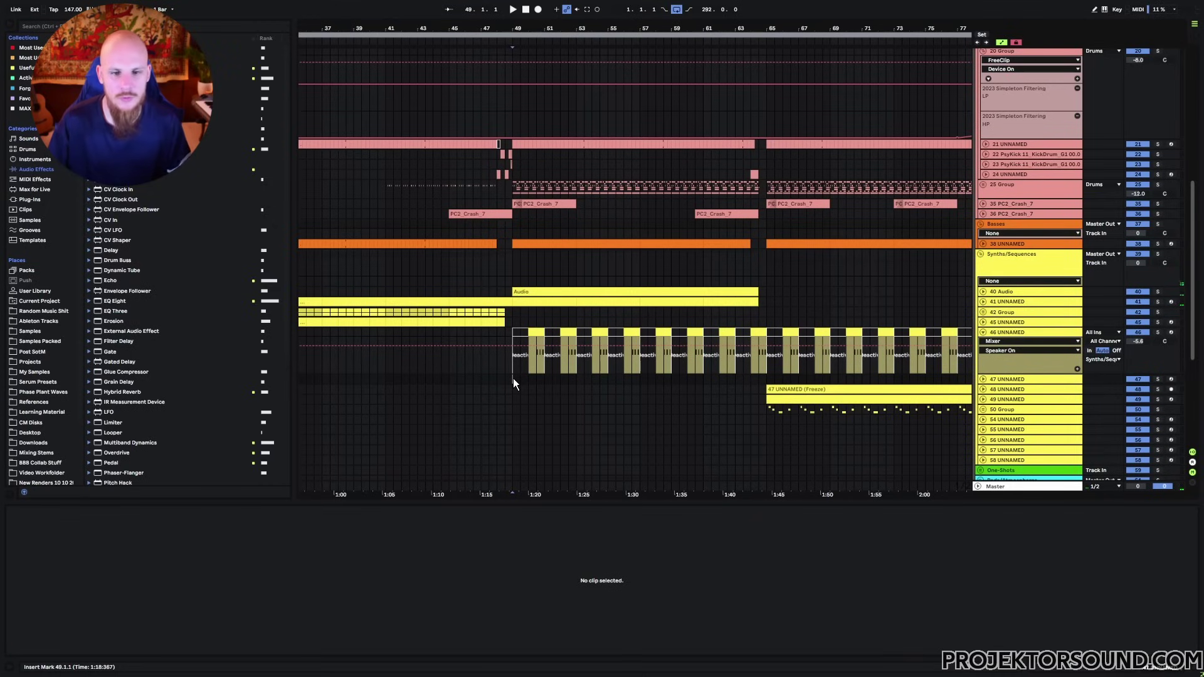
key(space)
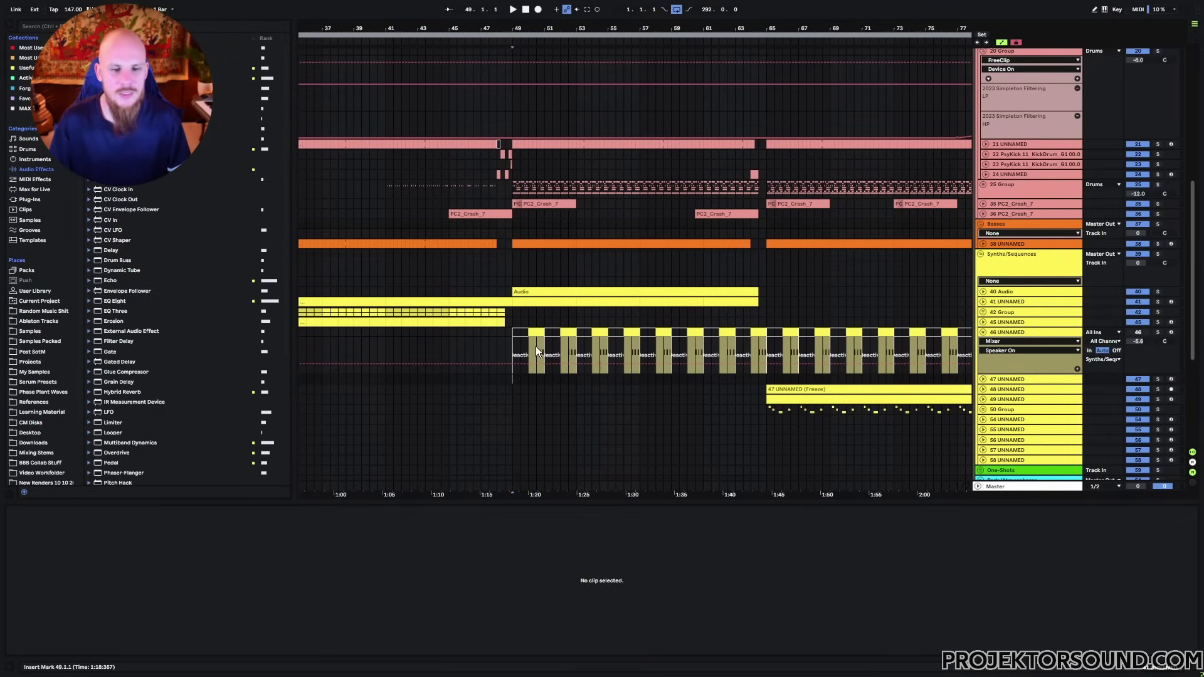
click(510, 349)
scroll(518, 348, up, 4)
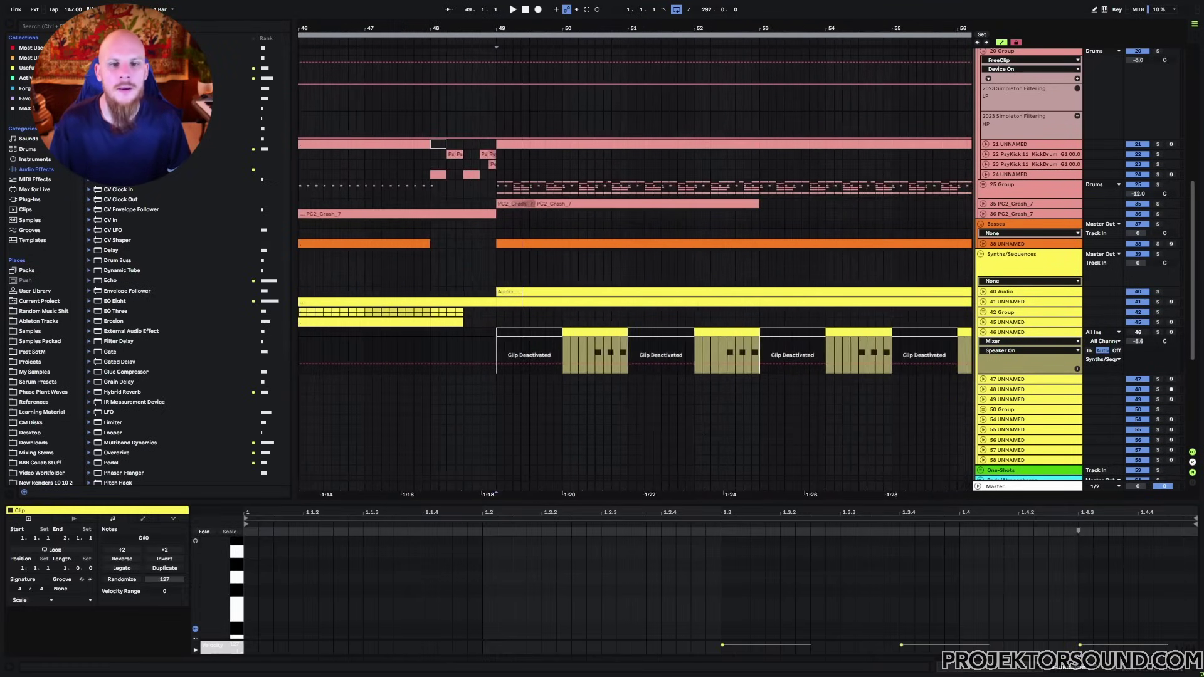
Unfold the 25 Group drum group and play it from bar 49, first in the mix and again soloed
click(983, 184)
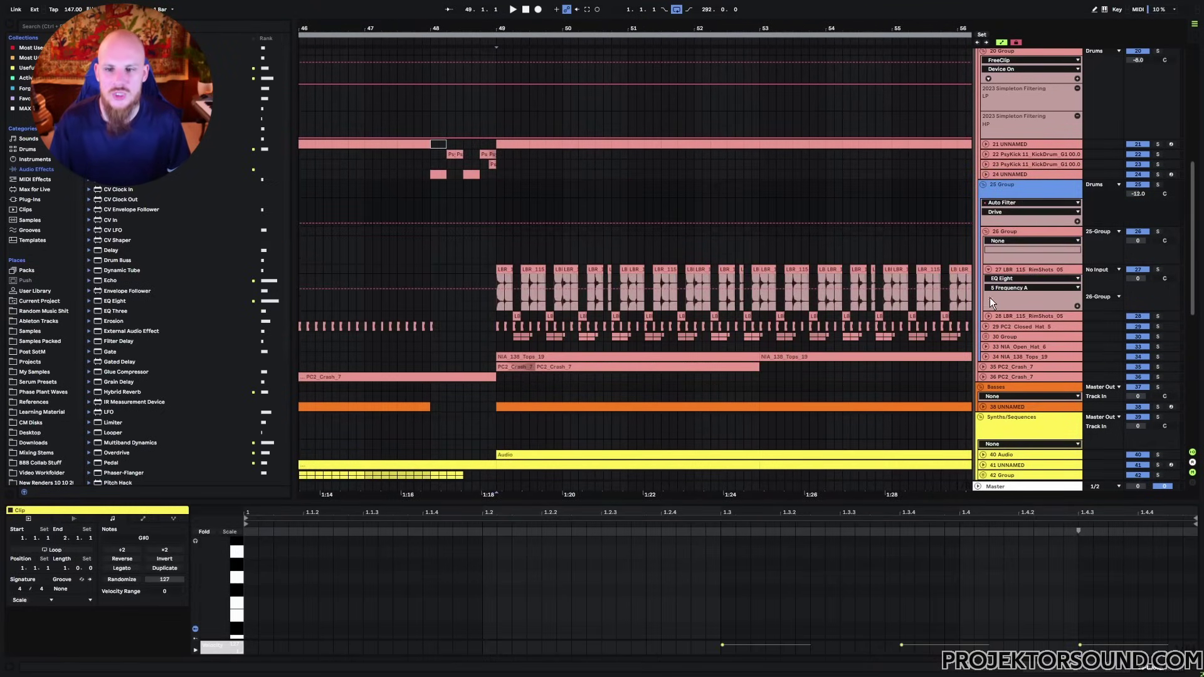
click(495, 301)
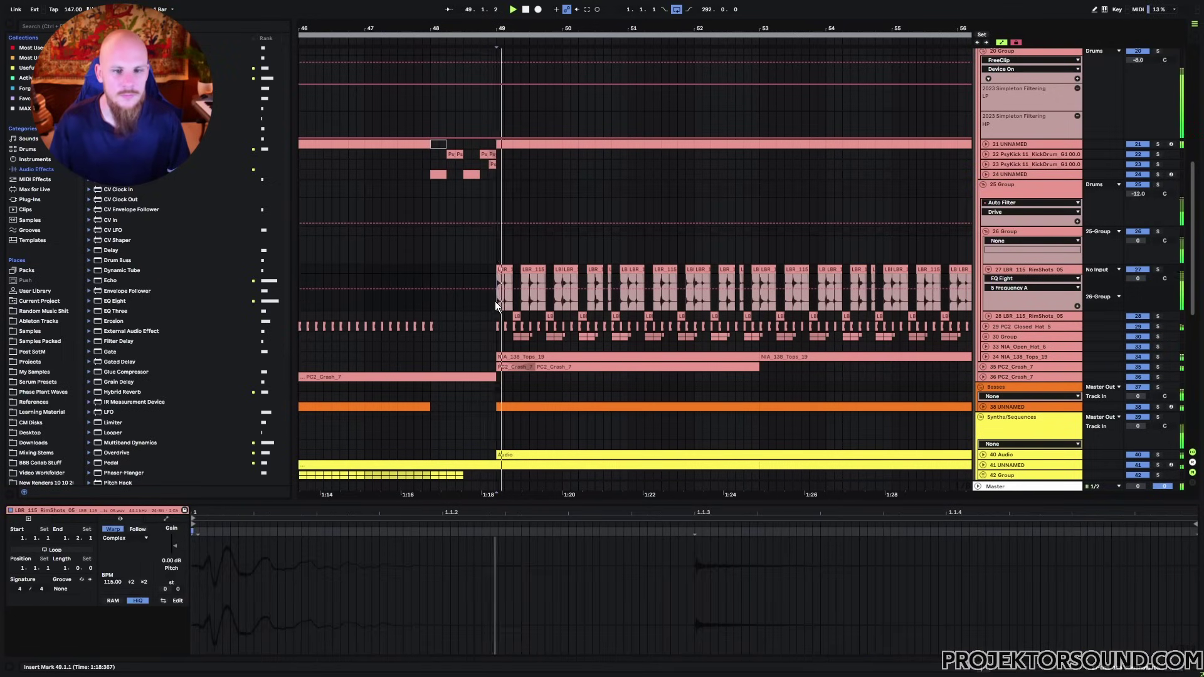
key(space)
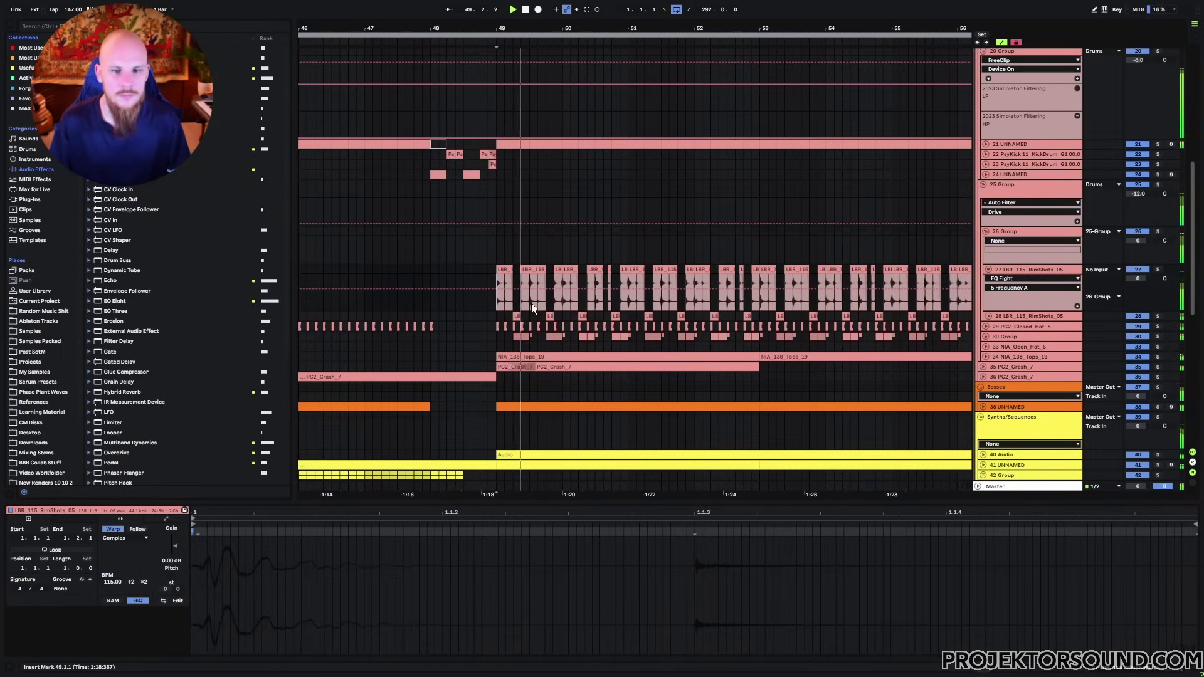
click(1157, 185)
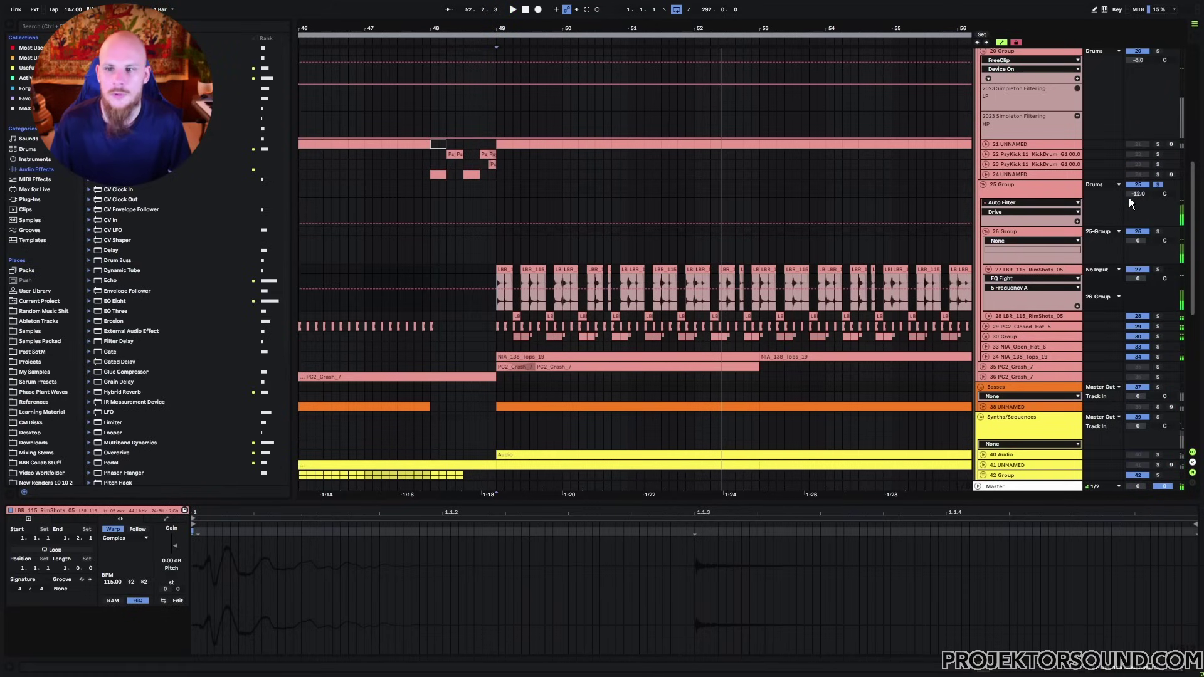
click(494, 296)
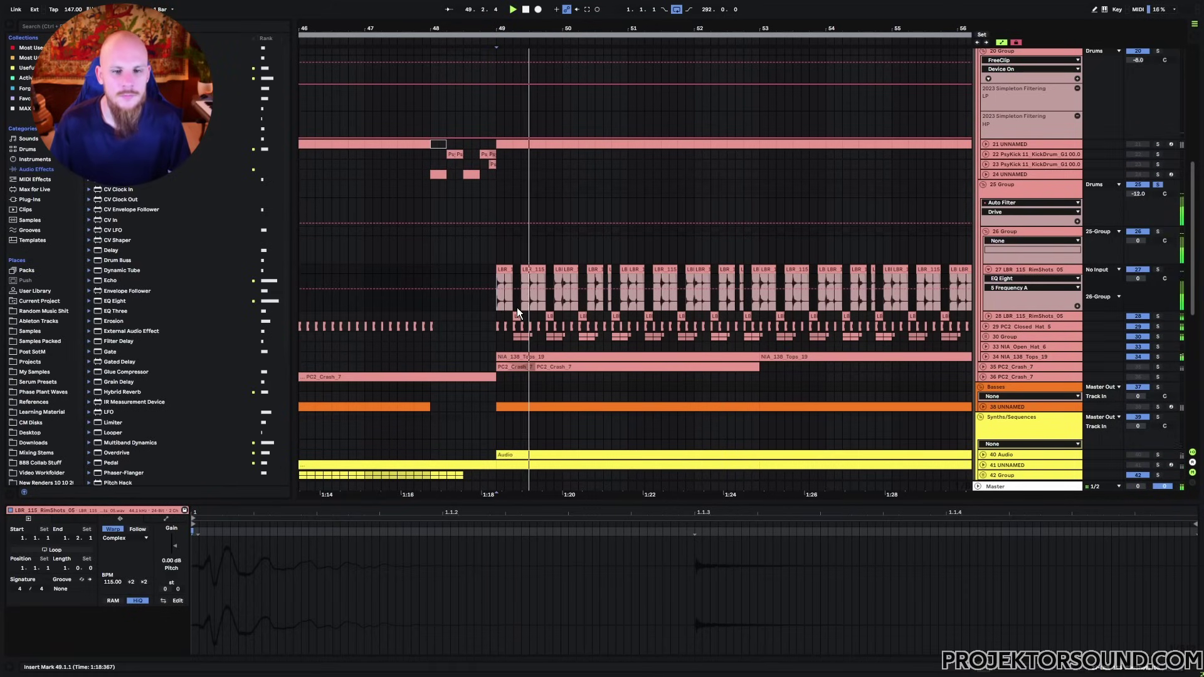
Examine the placement of the LBR_115 RimShots clips on track 27 around bars 49 and 50
scroll(554, 276, up, 3)
click(550, 306)
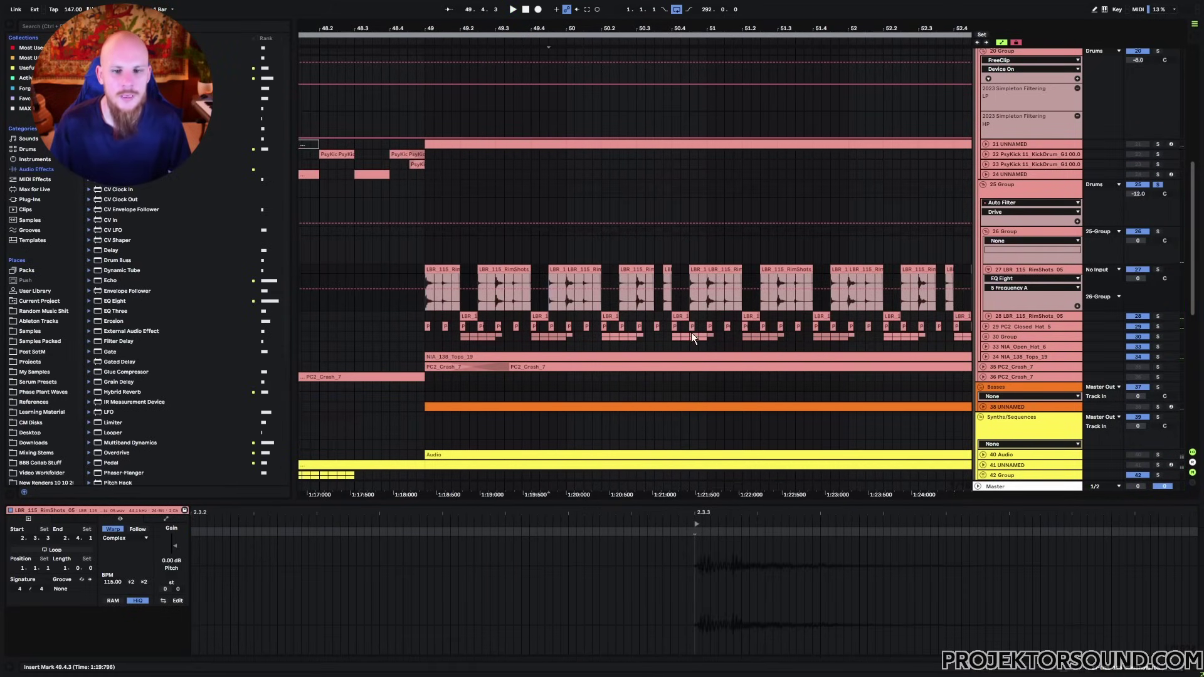
click(667, 269)
click(695, 268)
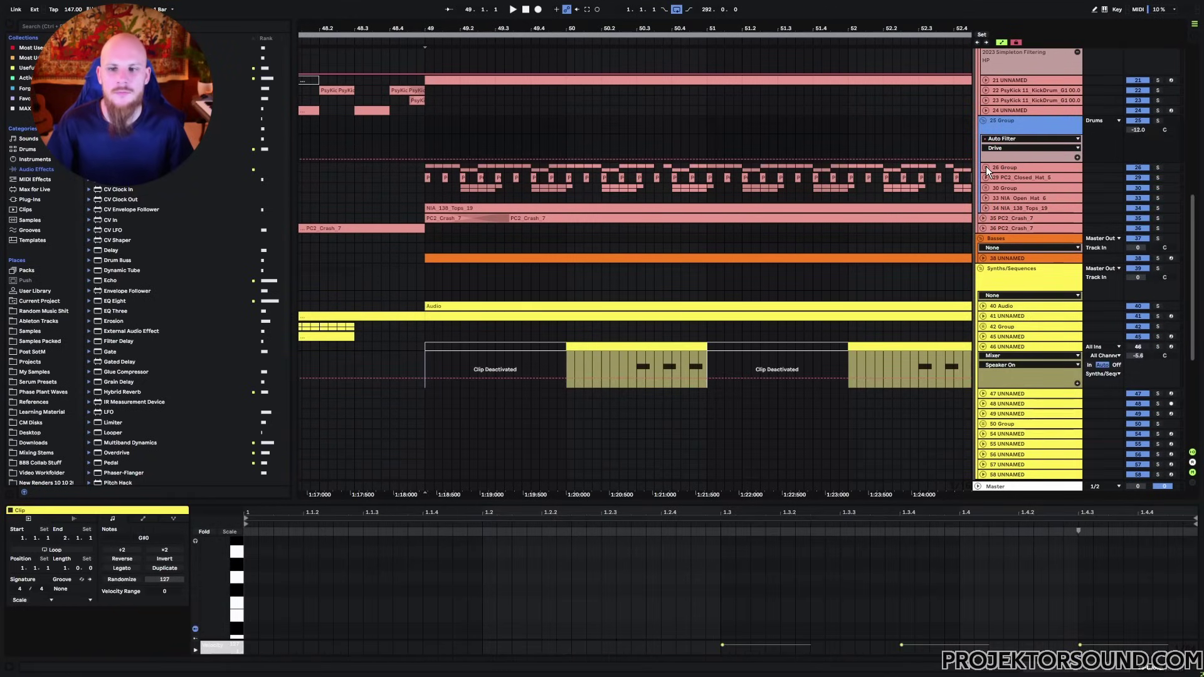
Unfold and solo 26 Group, and play its rimshot pattern from bar 49
click(1021, 167)
click(984, 167)
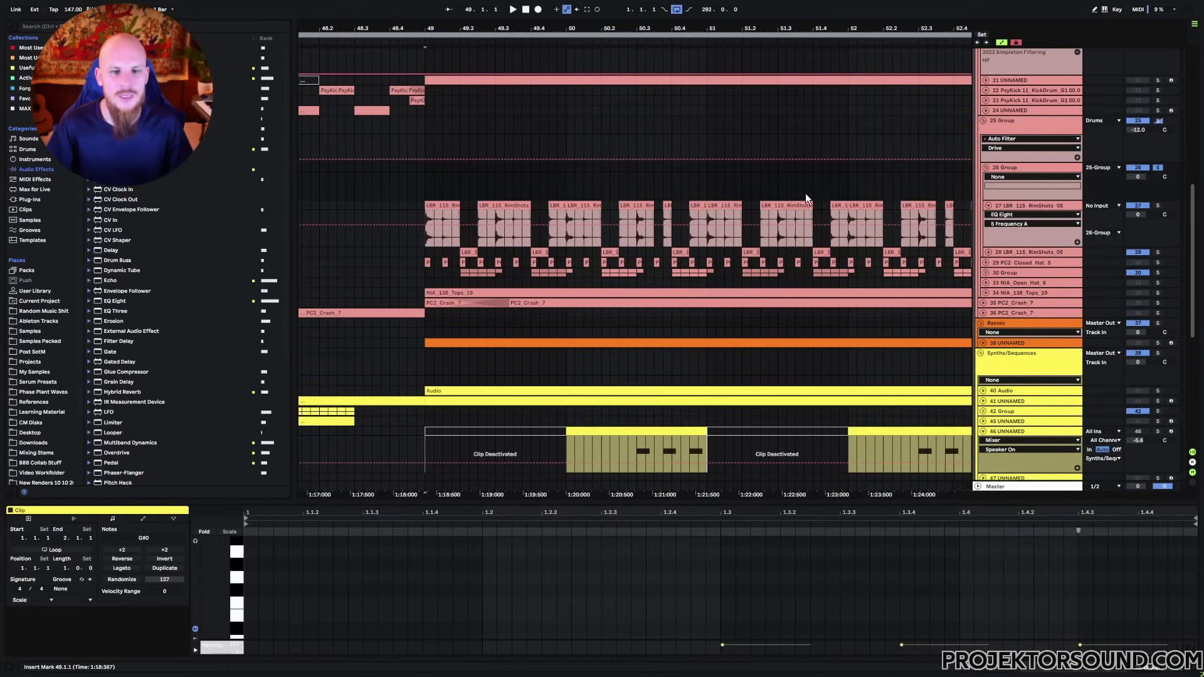
click(494, 238)
key(space)
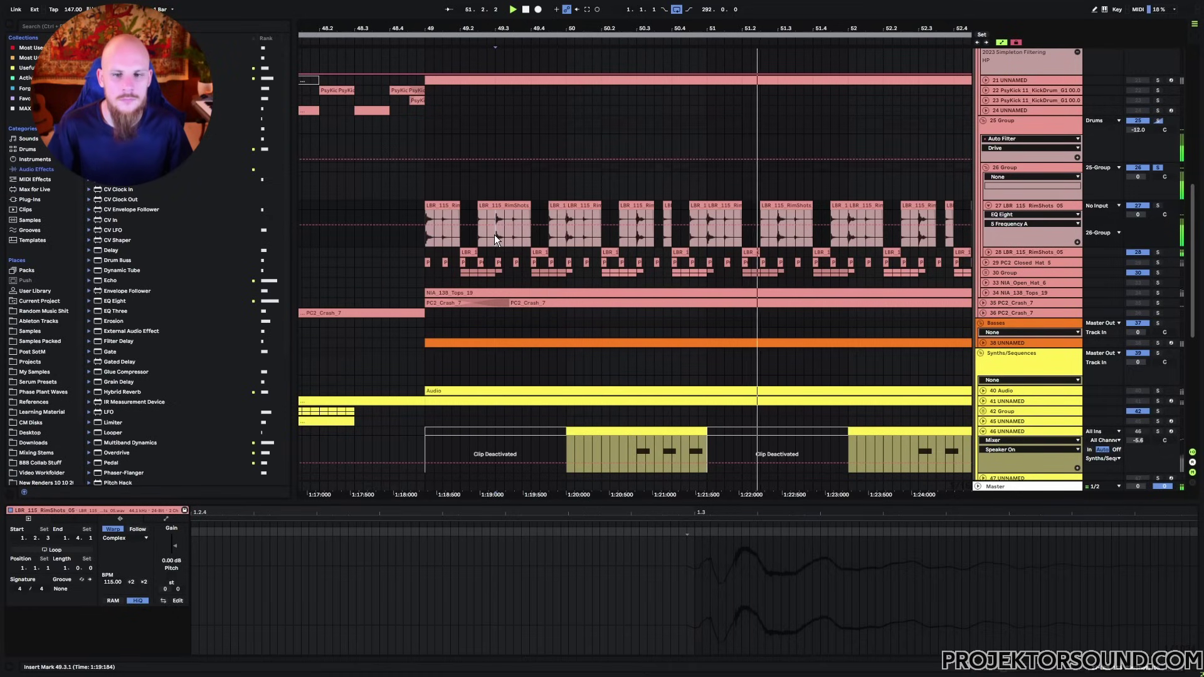
click(425, 240)
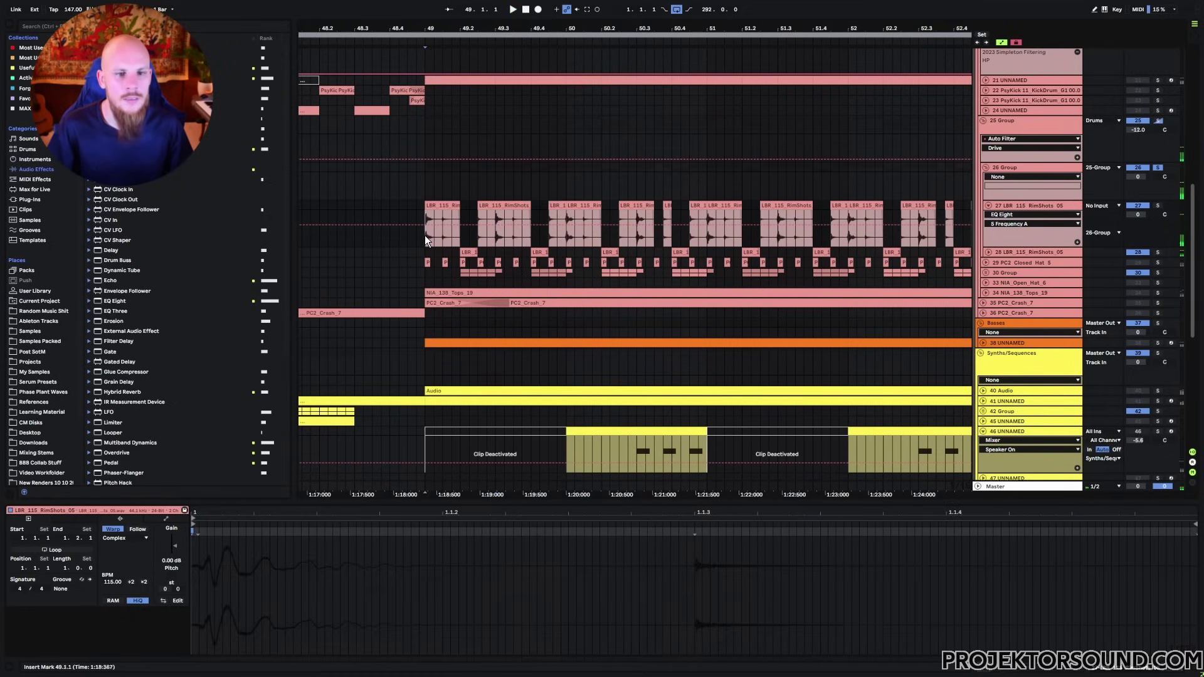
Show track 27's EQ Eight in its enlarged display and examine the rimshot's spectrum during playback
click(1025, 208)
double_click(1024, 207)
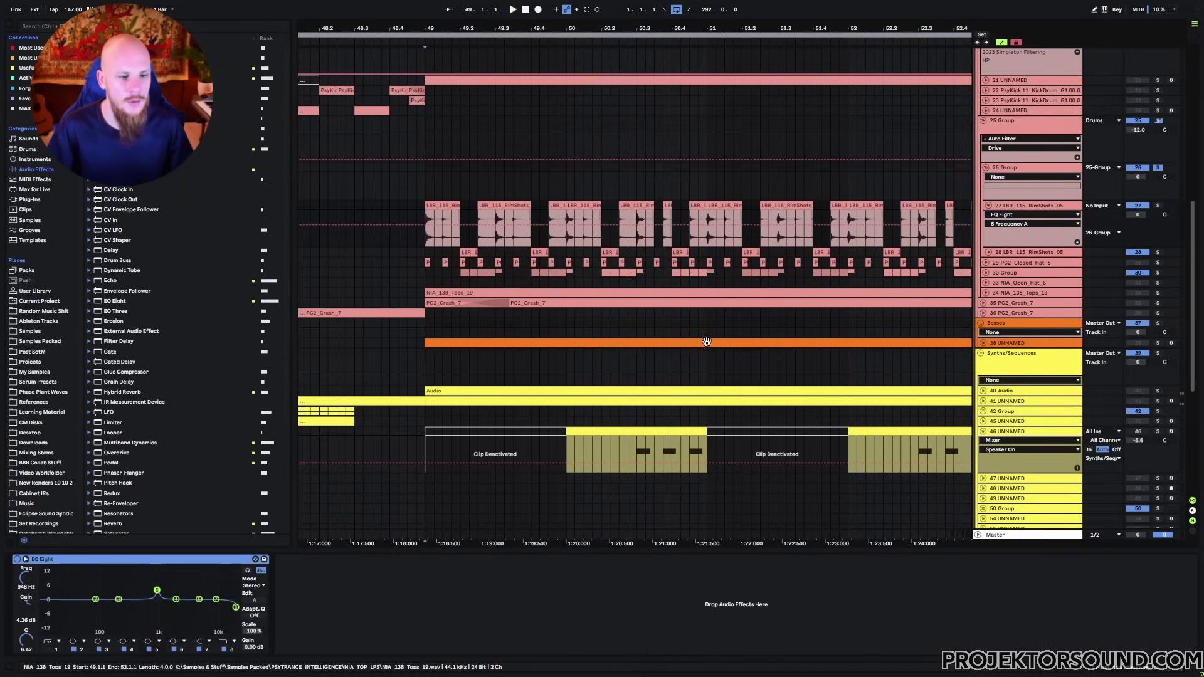
click(27, 559)
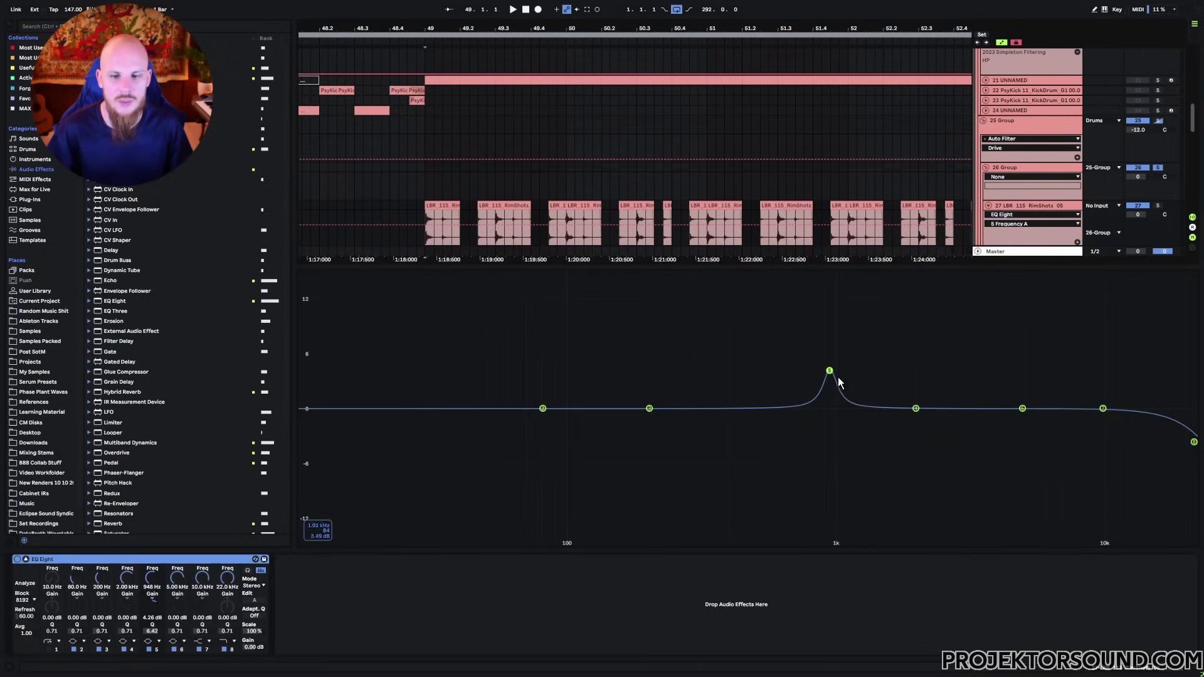
click(546, 238)
key(space)
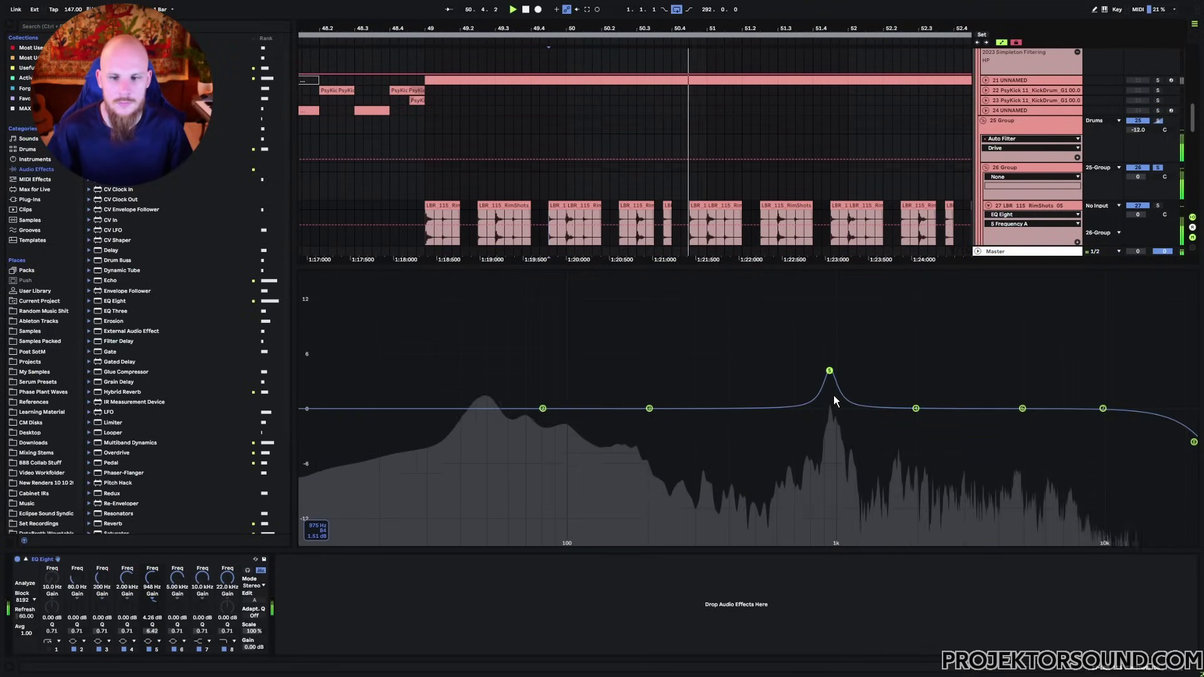
Fold track 27 and 26 Group, and insert a new audio track directly below the group
click(988, 205)
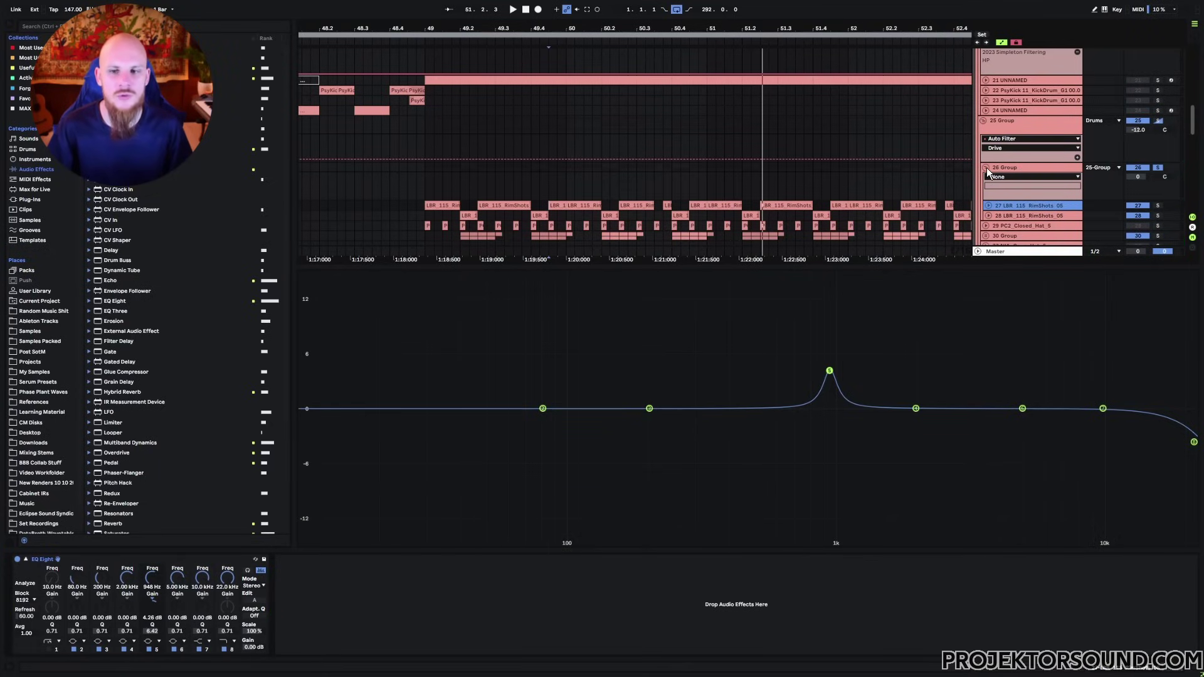
click(988, 171)
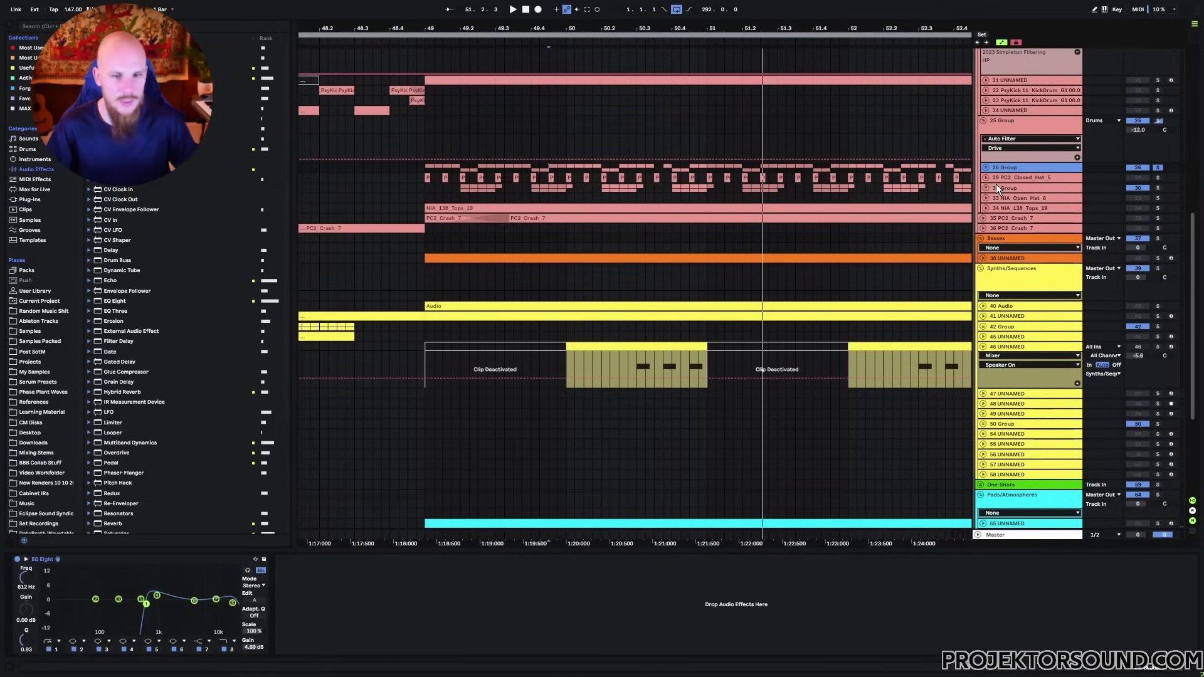
key(ctrl+t)
Search the browser for "snare" and audition the samples around HR-168 Reel Snare 07.wav and Snare Heavy Future 2.wav
key(ctrl+f)
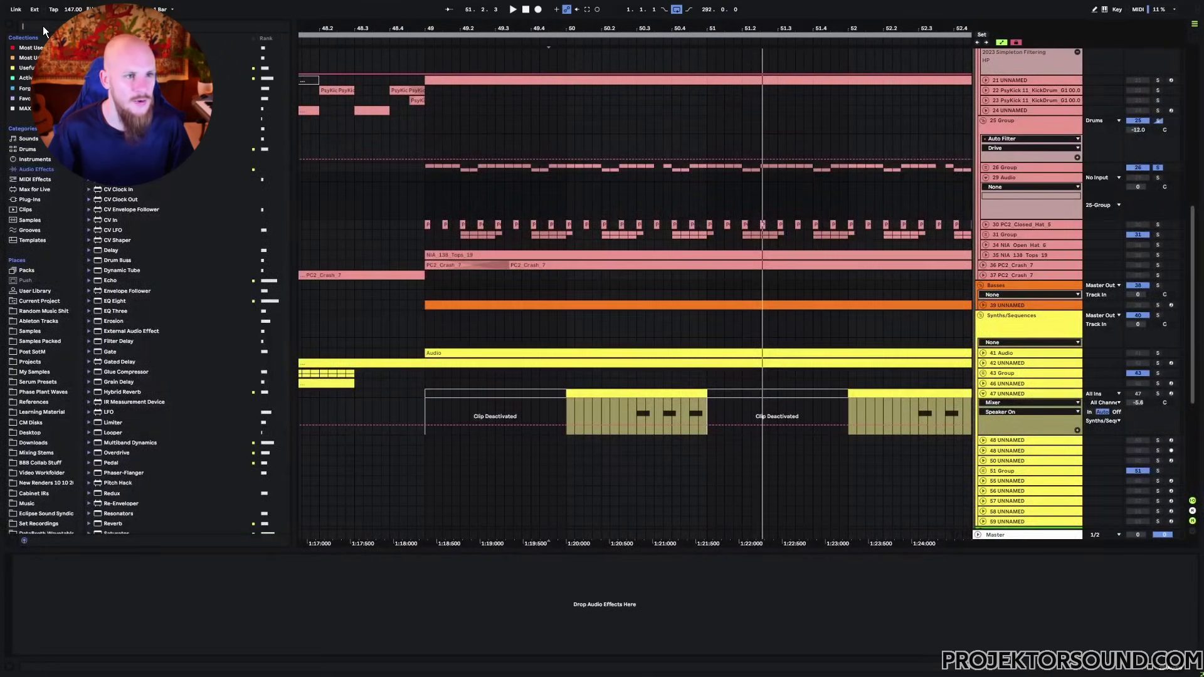
text(snare)
key(Down)
key(Down)
key(Down)
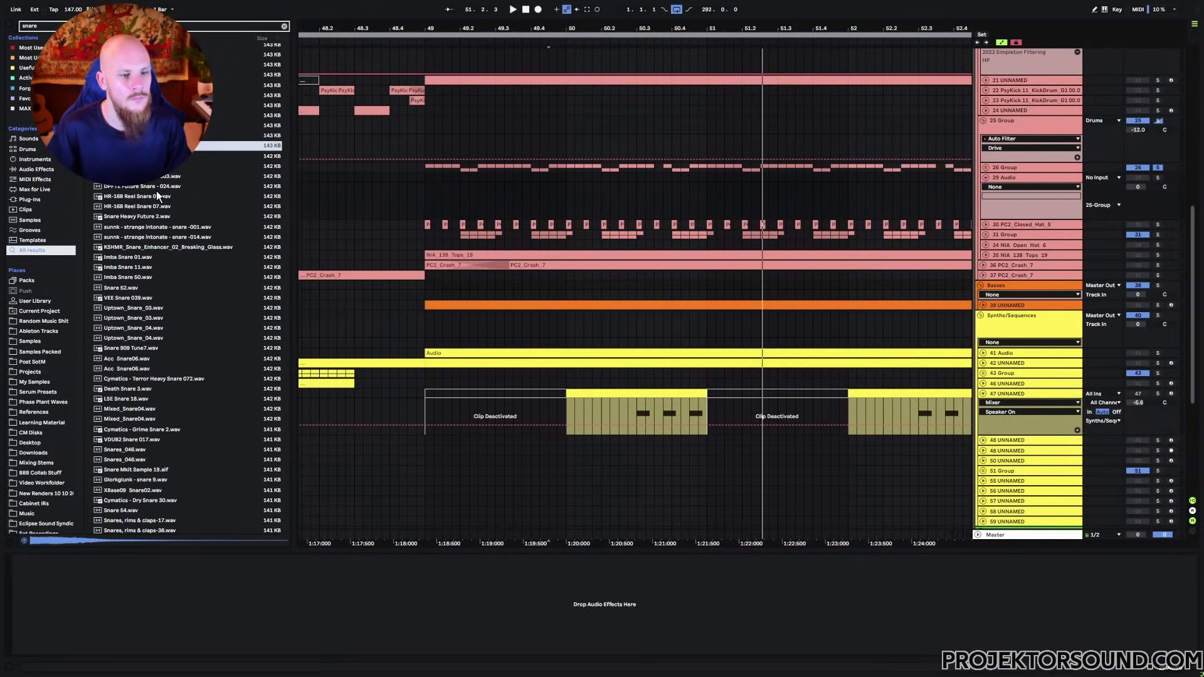
key(Down)
key(Down)
key(Down)
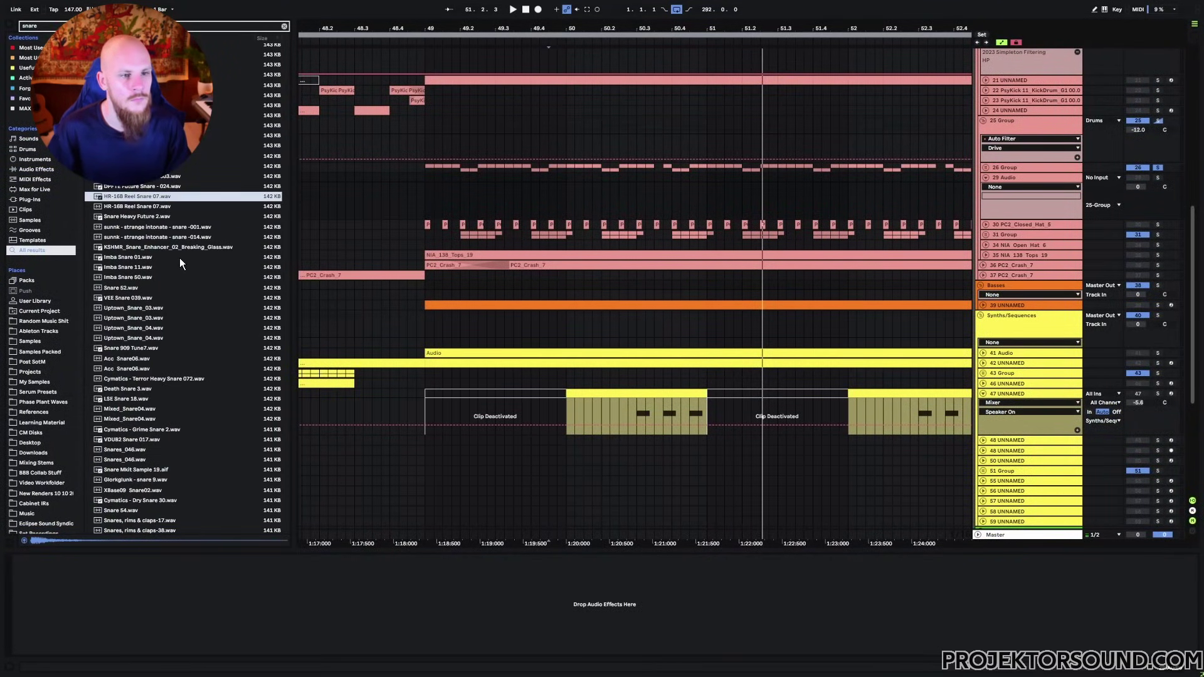
key(Down)
click(137, 214)
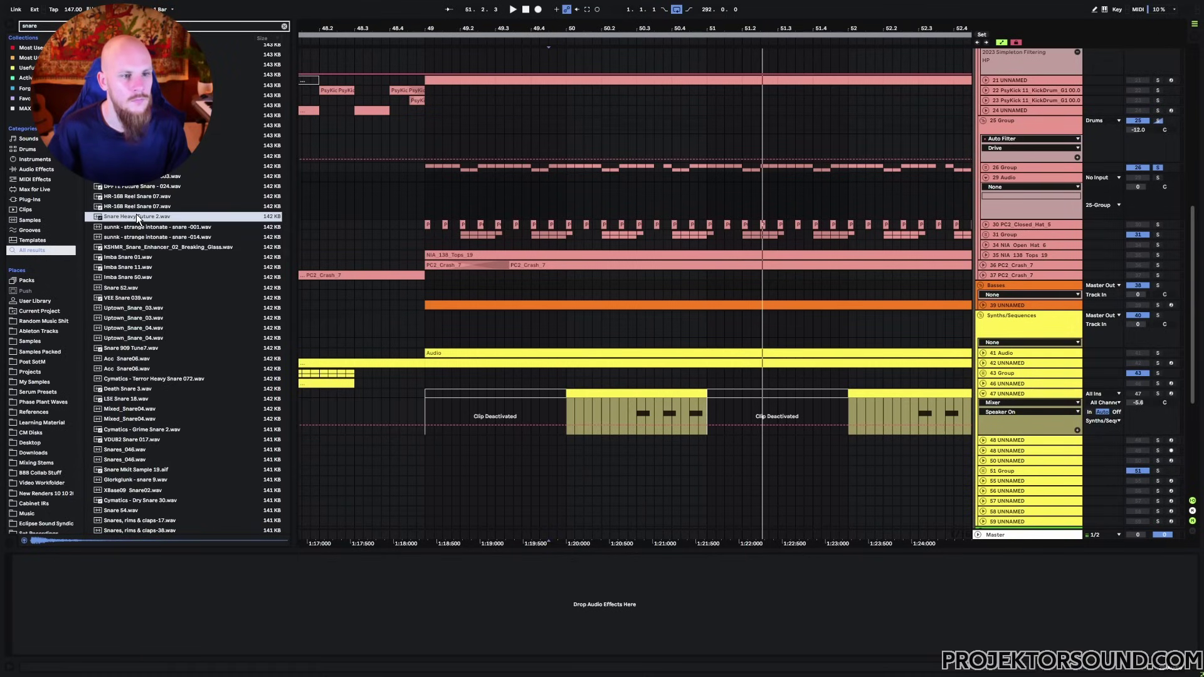
Place HR-168 Reel Snare 07.wav on the new audio track at position 49.4.3
click(142, 208)
drag(141, 208, 455, 205)
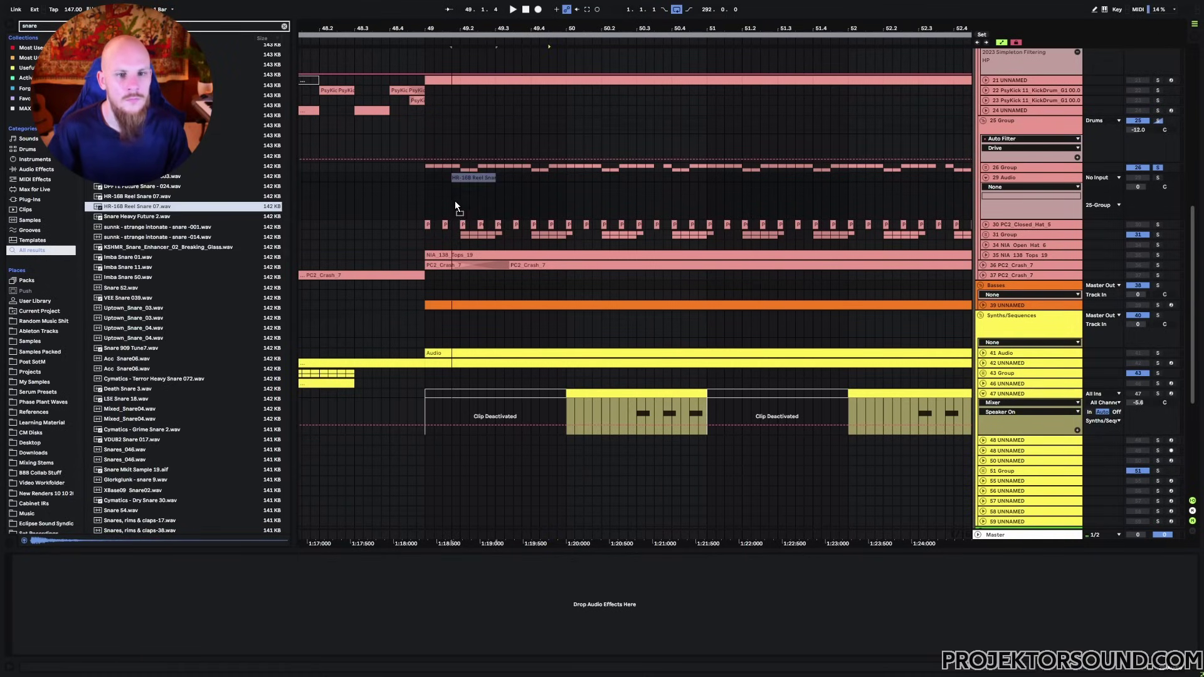
drag(543, 201, 548, 197)
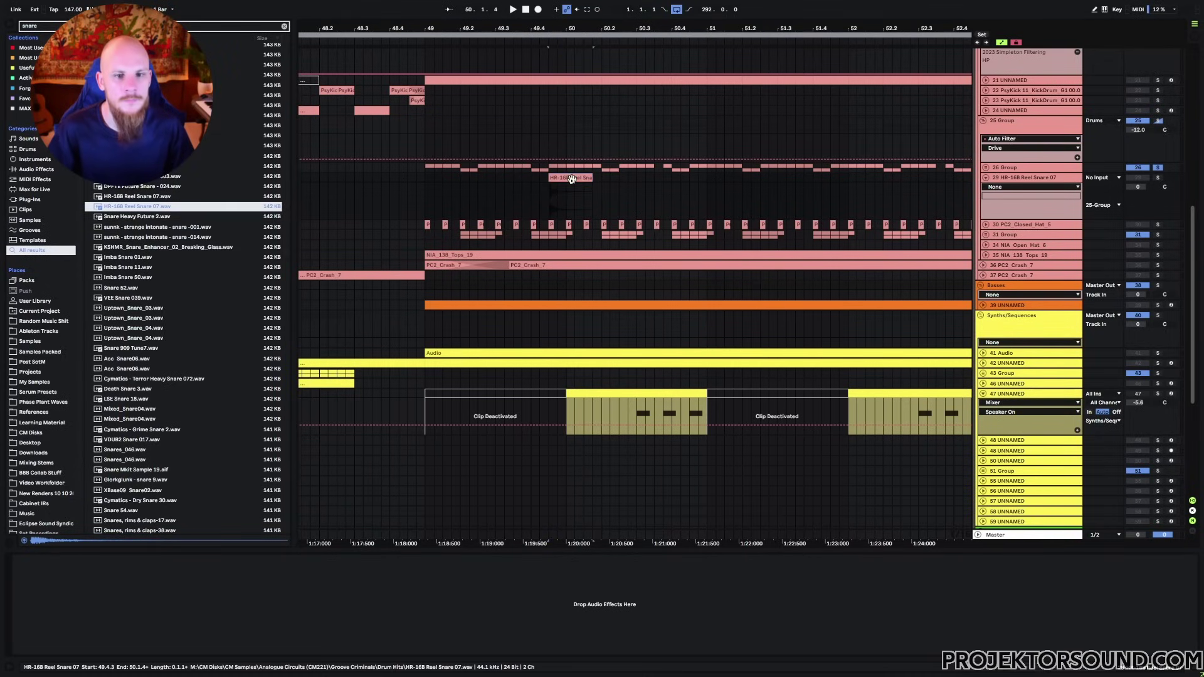
Shorten the snare clip to end at 50.1.1 and solo its track together with 26 Group
key(space)
key(space)
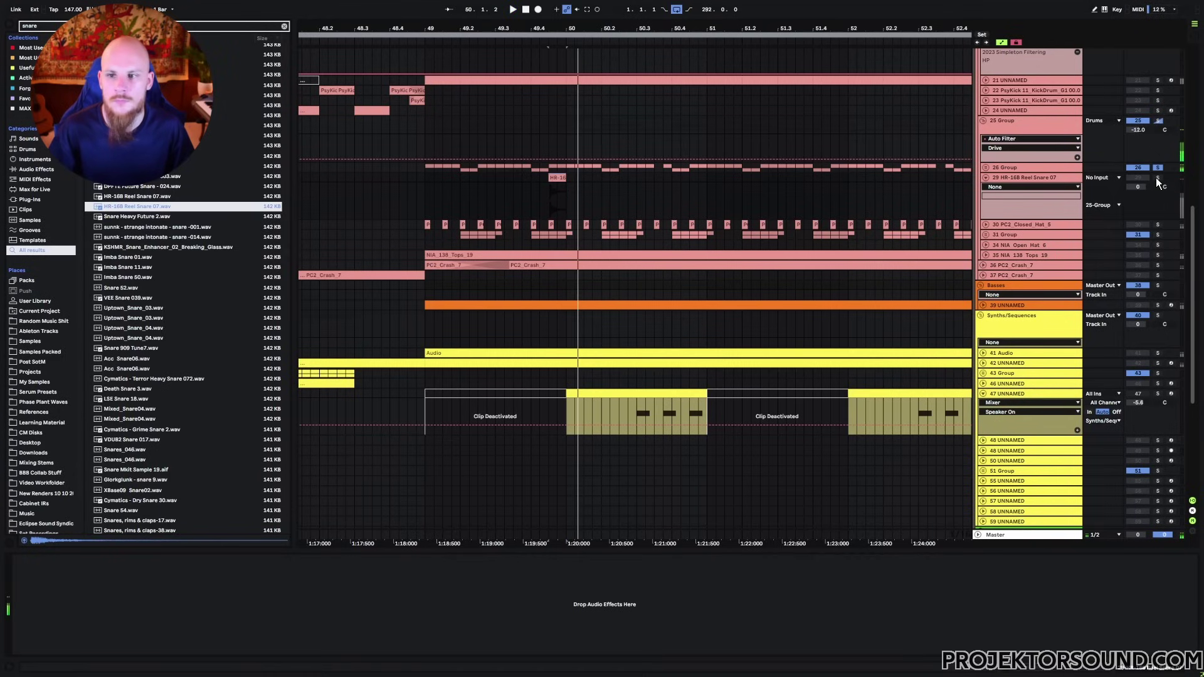
ctrl+click(1156, 178)
key(space)
Paste copies of the snare clip at 50.3.4 and 50.4.3, and play the pattern from bar 49
click(664, 178)
key(ctrl+v)
click(691, 175)
key(ctrl+v)
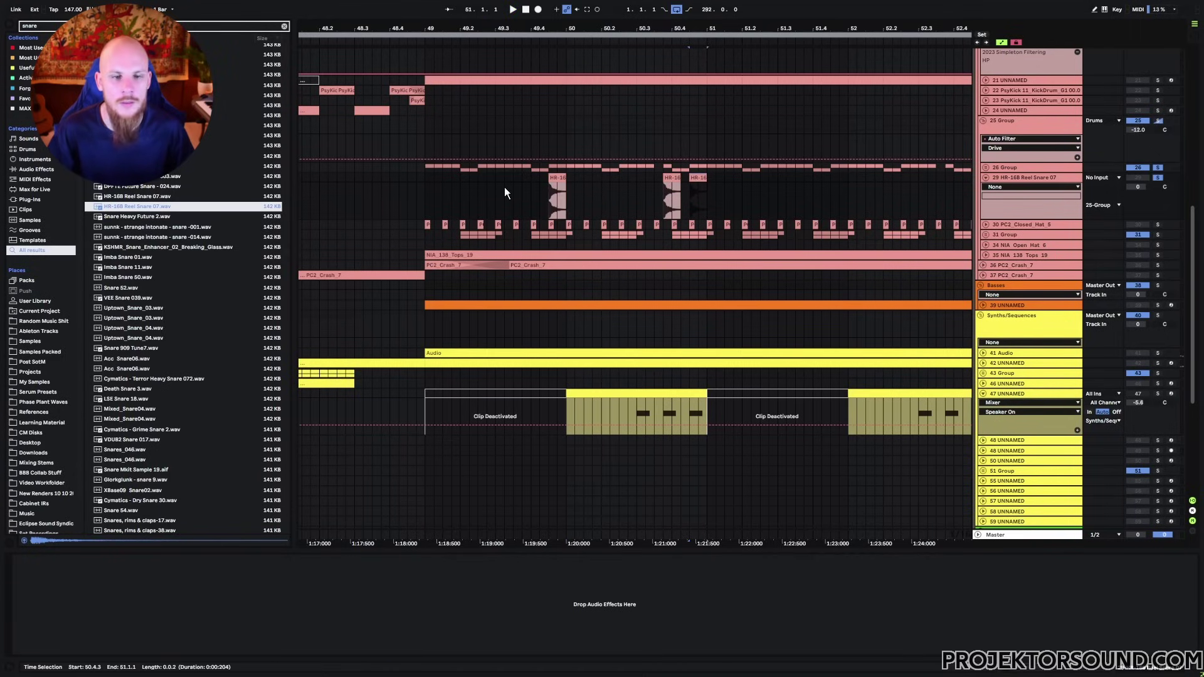
click(424, 178)
key(space)
key(space)
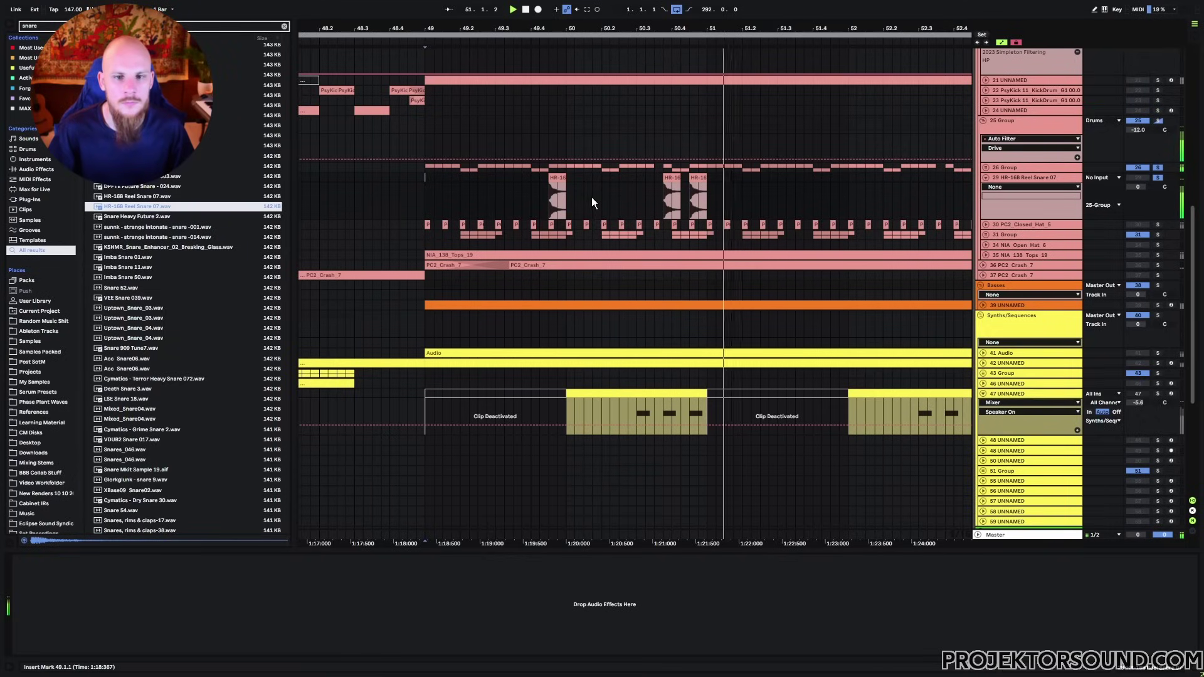
Add an EQ Eight to the snare track and examine the first hit's spectrum in the enlarged display during playback
click(557, 177)
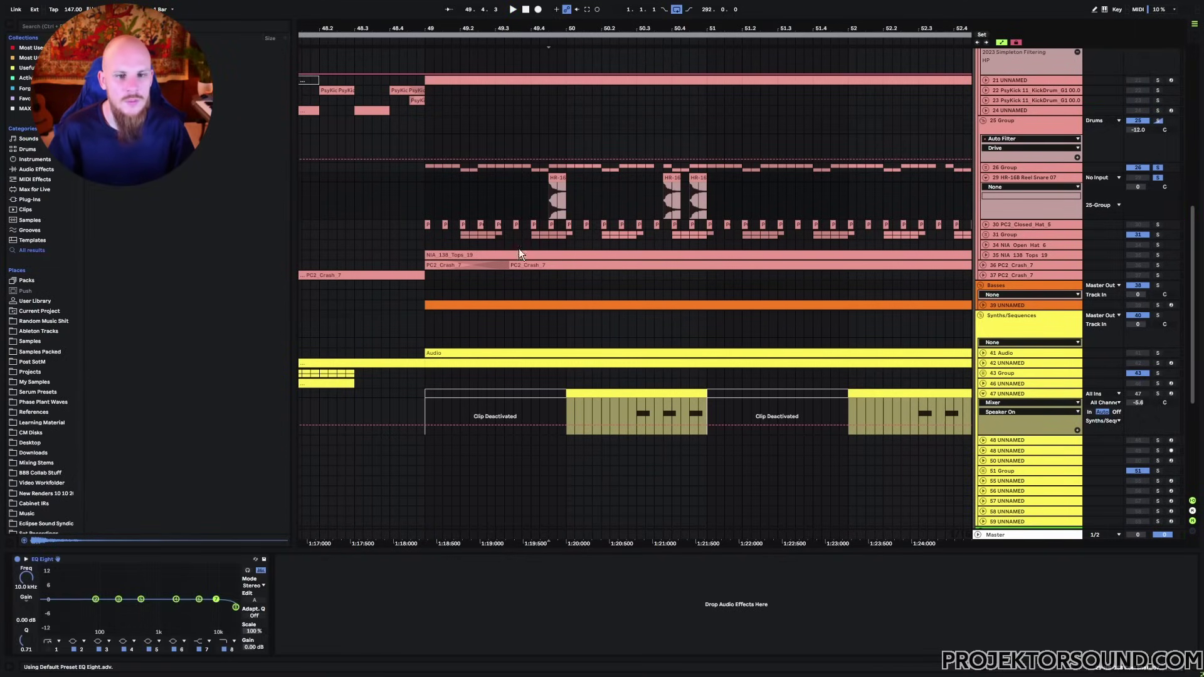
key(space)
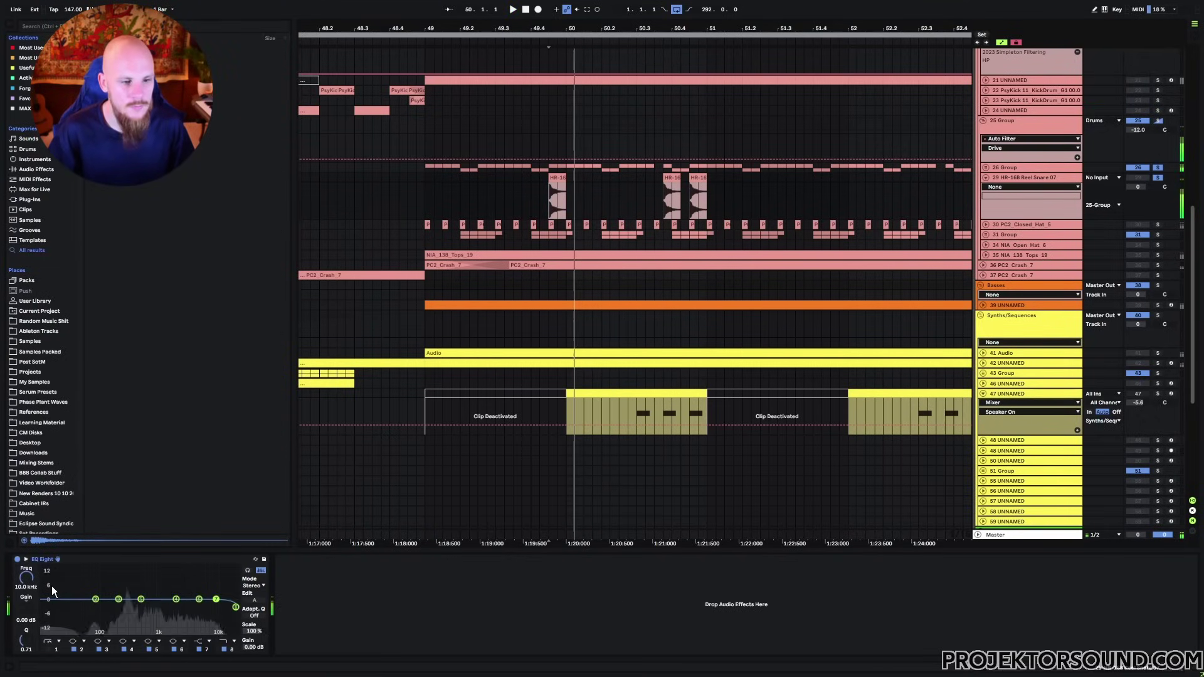
click(27, 559)
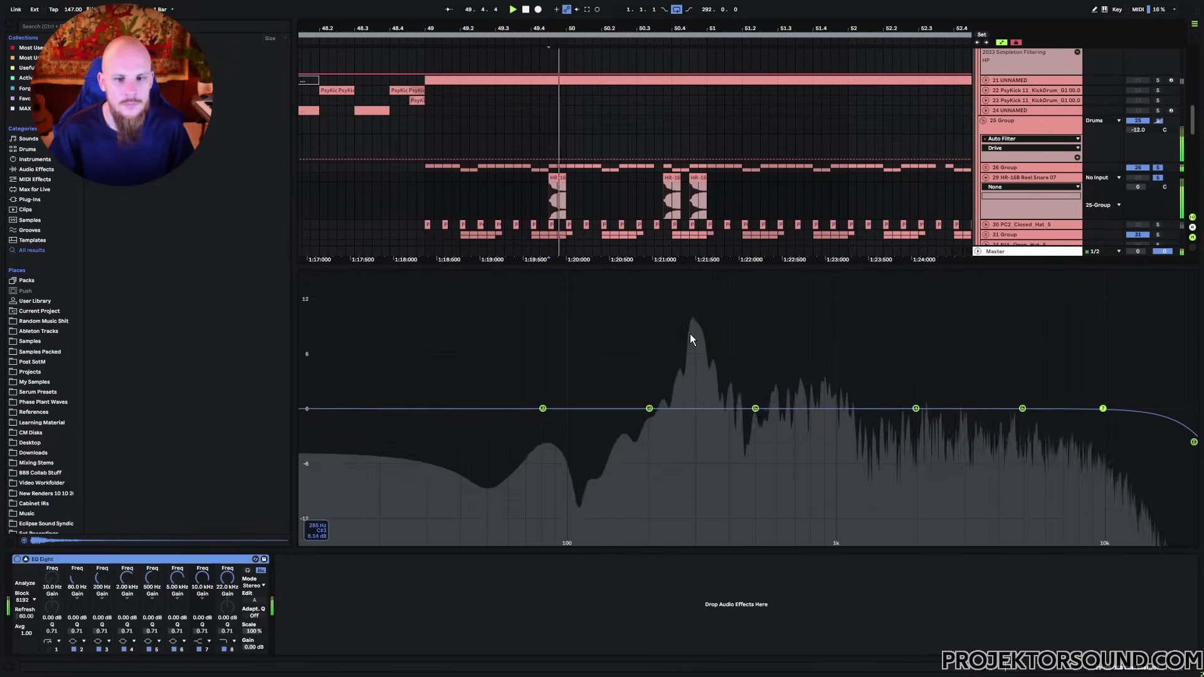
key(space)
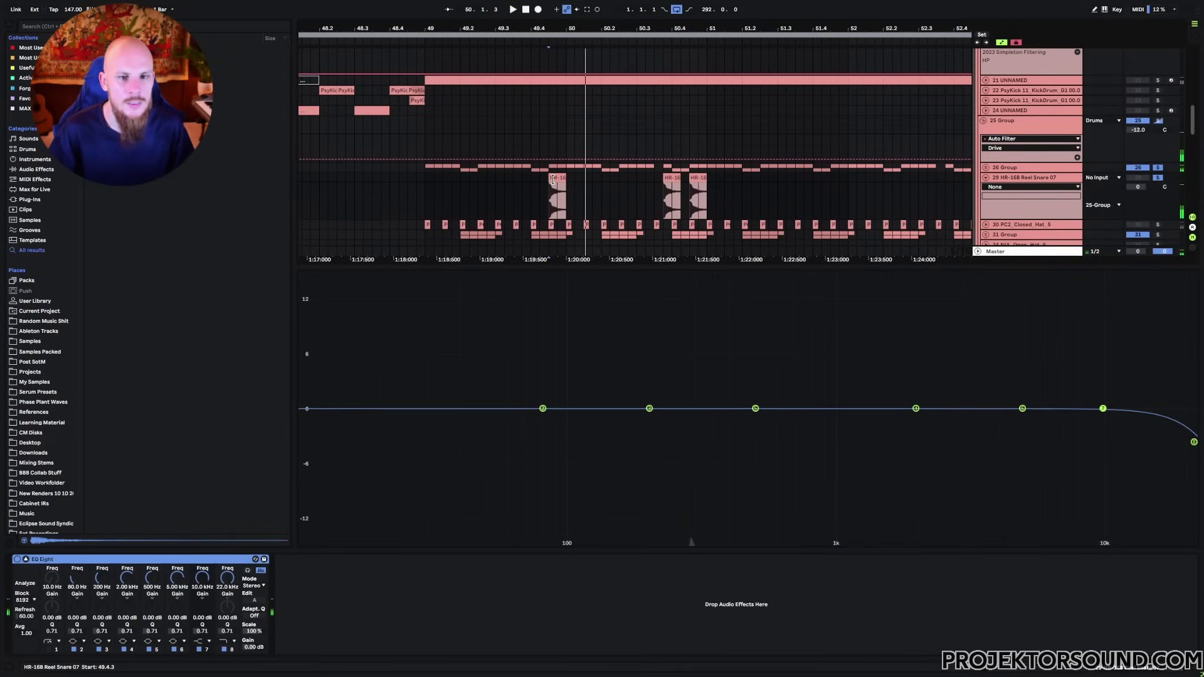
Transpose all three snare clips to +9 semitones and play them with the rimshots
shift+click(695, 181)
key(shift+Tab)
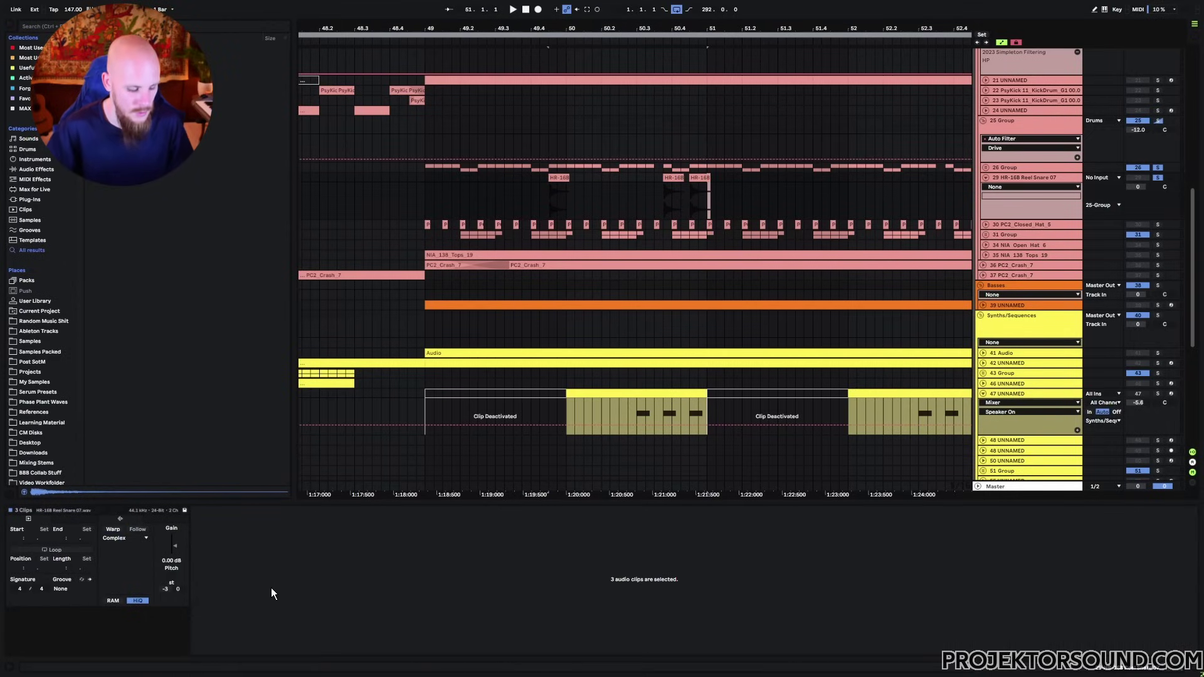
key(space)
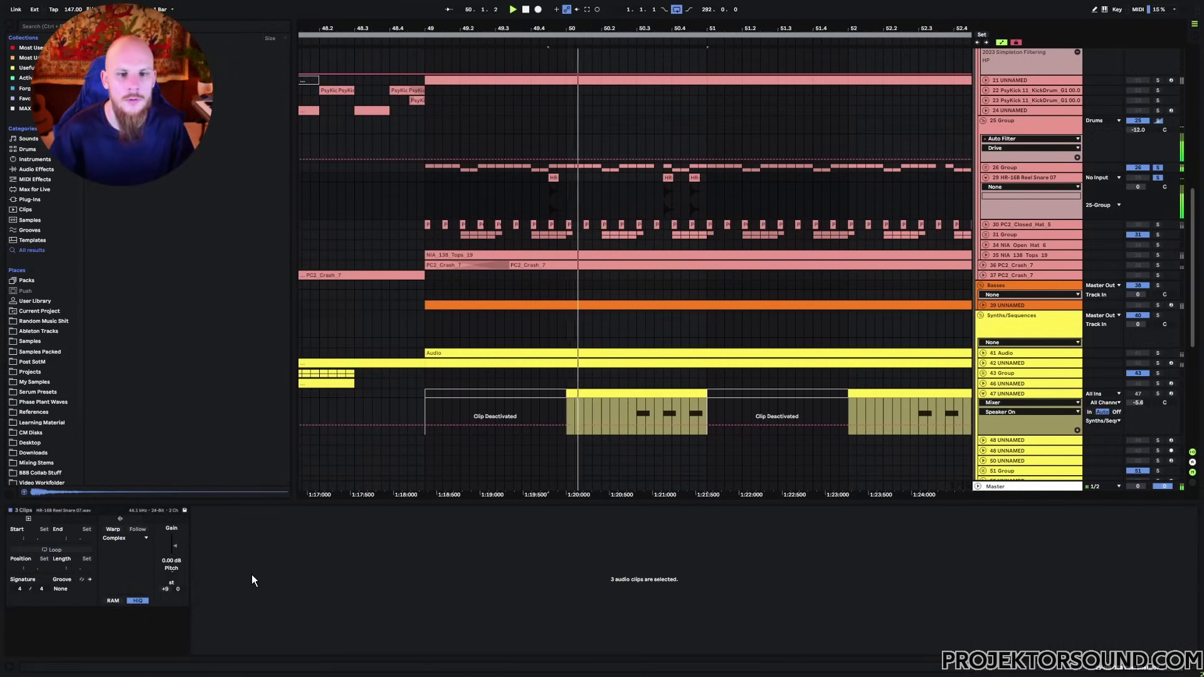
Undo the last transposition of the three snare clips and play them at their previous pitch
key(space)
key(space)
key(space)
key(ctrl+z)
key(space)
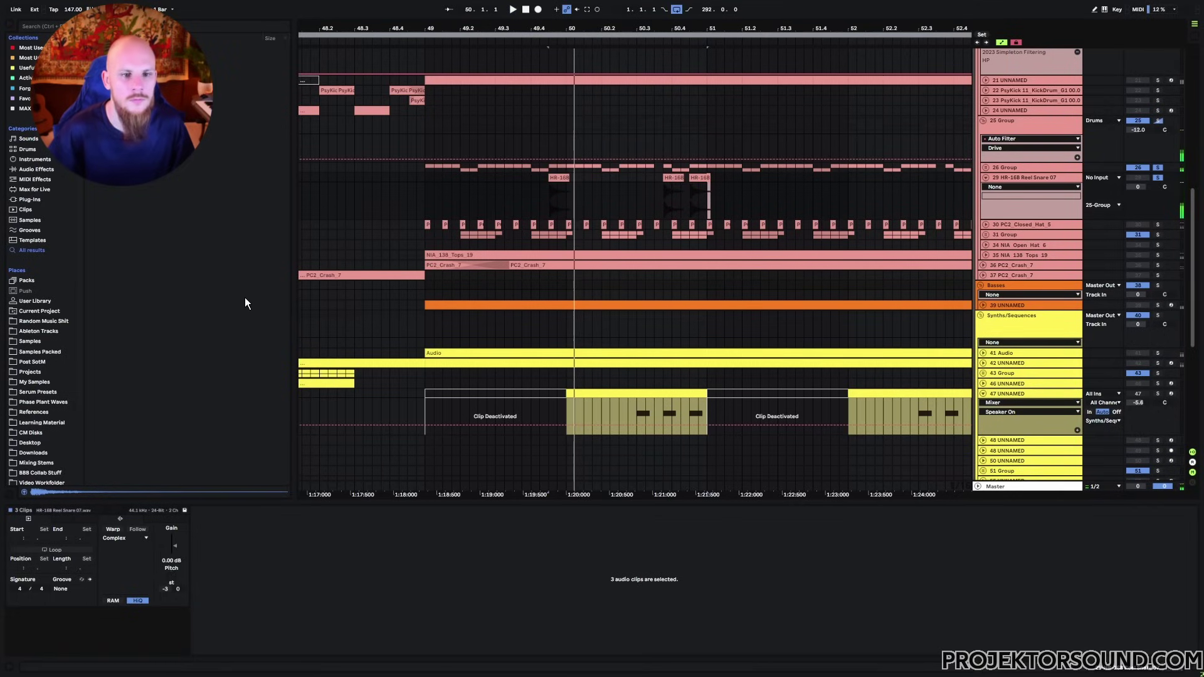
Turn off the solo on the snare track and 26 Group and play the full mix from bar 49
click(424, 179)
click(1157, 177)
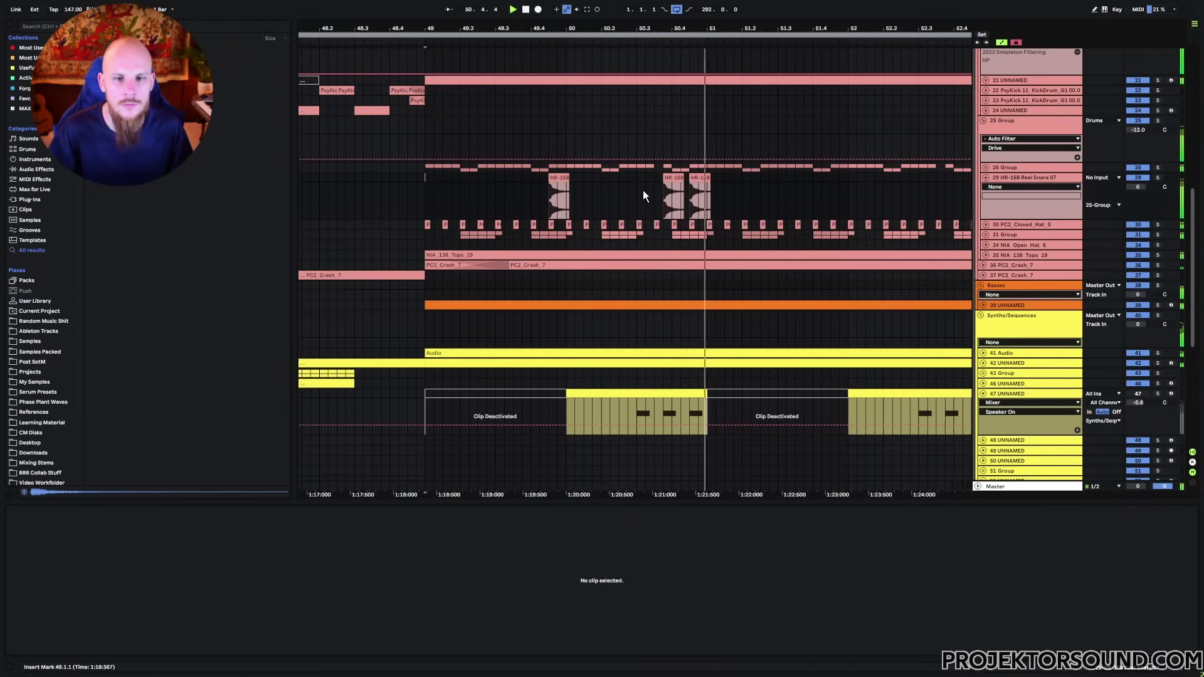
click(1002, 179)
key(space)
key(space)
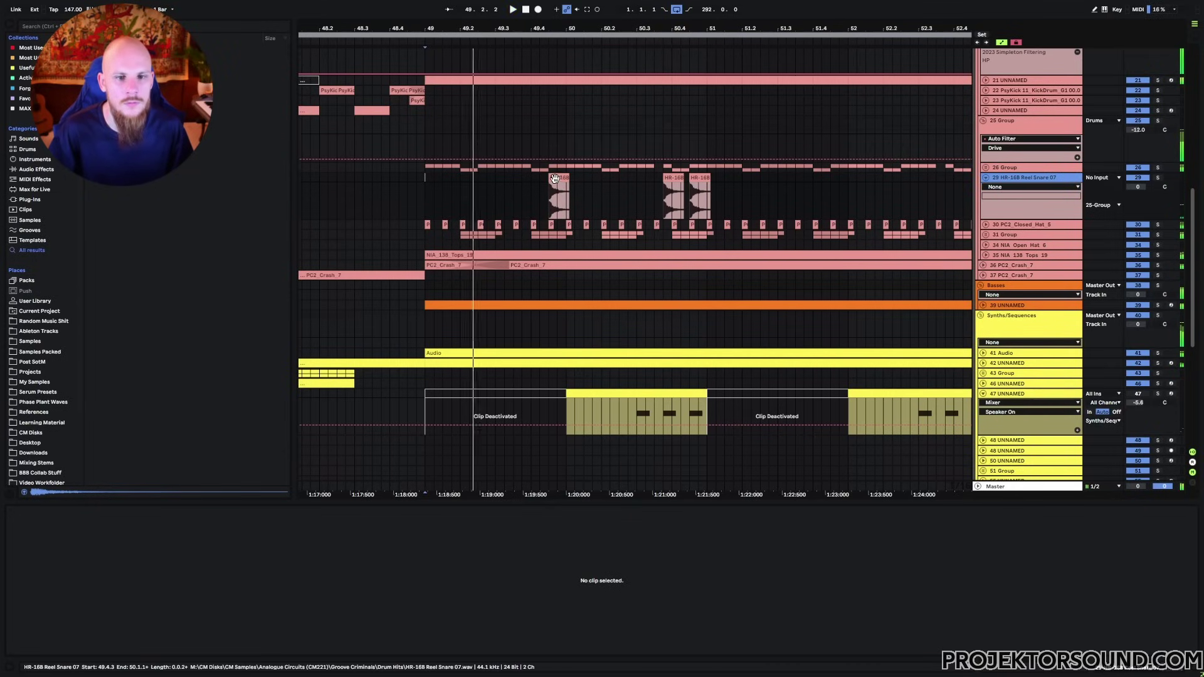
Transpose all three snare clips to +9 semitones and play them in the full mix from bar 49
click(558, 177)
key(space)
key(space)
key(space)
shift+click(700, 178)
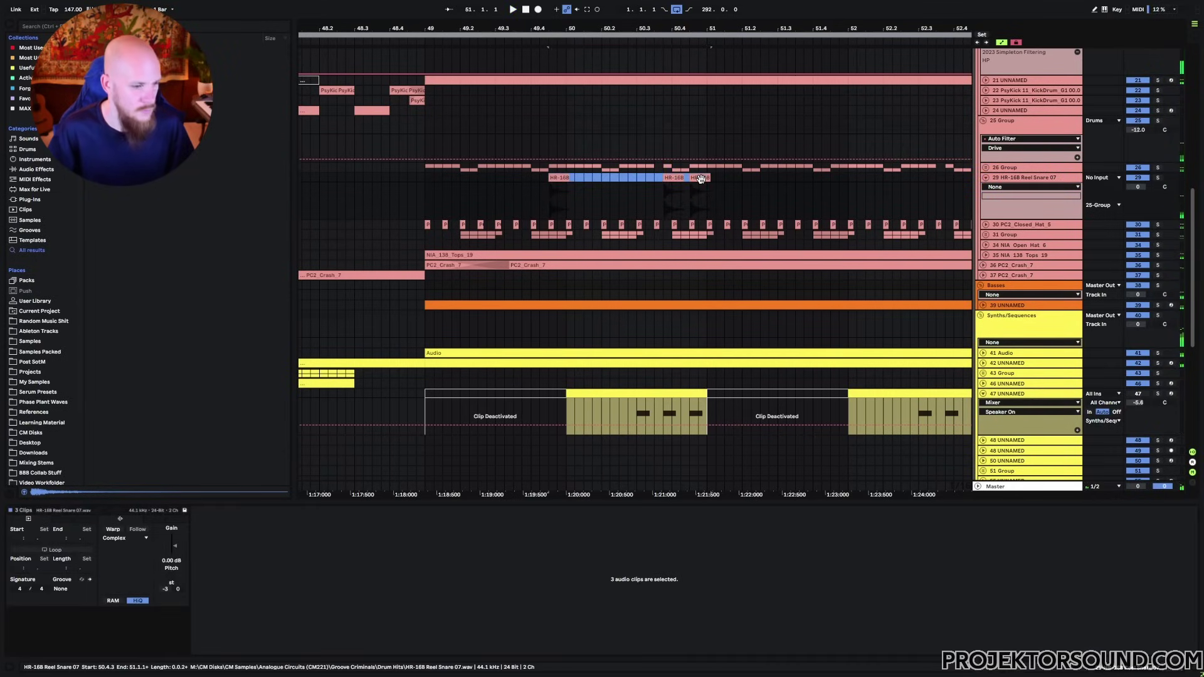
key(shift+Tab)
key(shift+Tab)
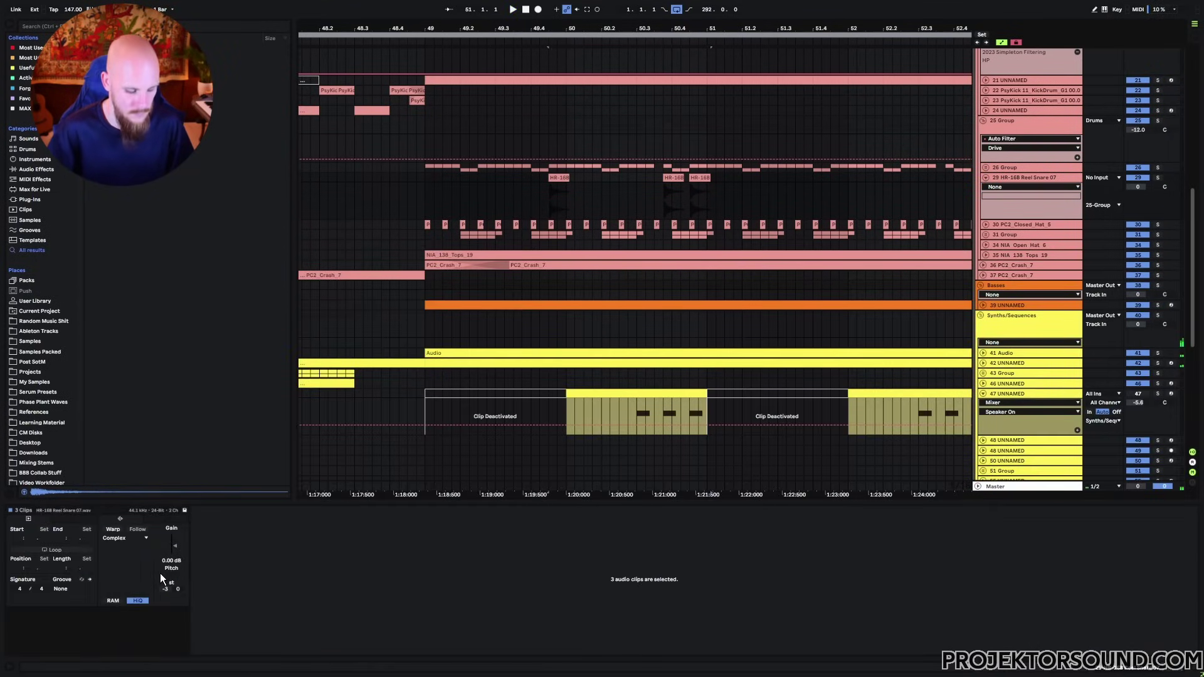
click(426, 197)
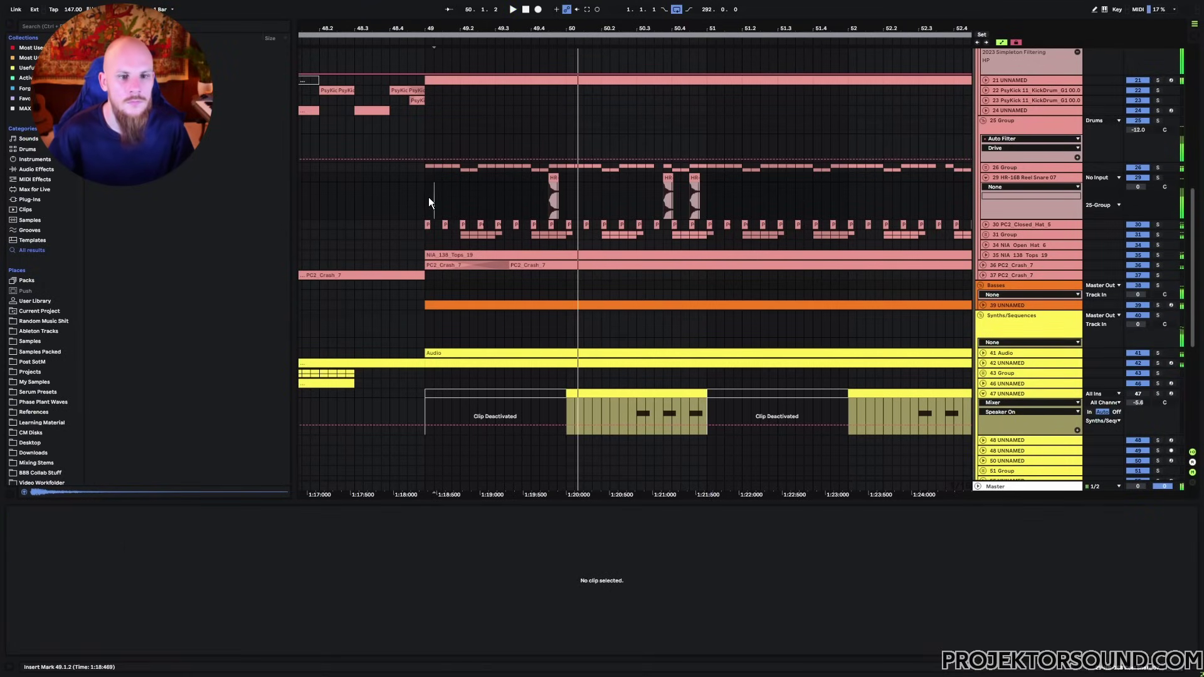
key(space)
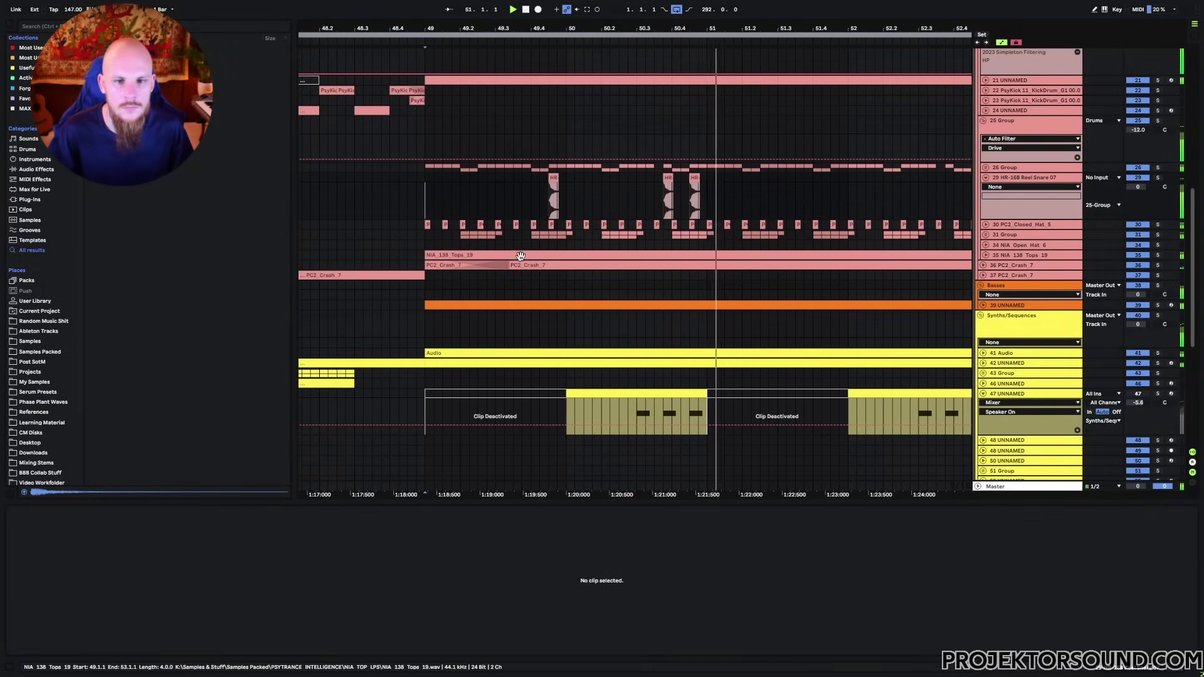
Insert a new audio track below the snare track and paste a copy of the first snare clip at 49.2.1
key(space)
key(ctrl+t)
click(550, 179)
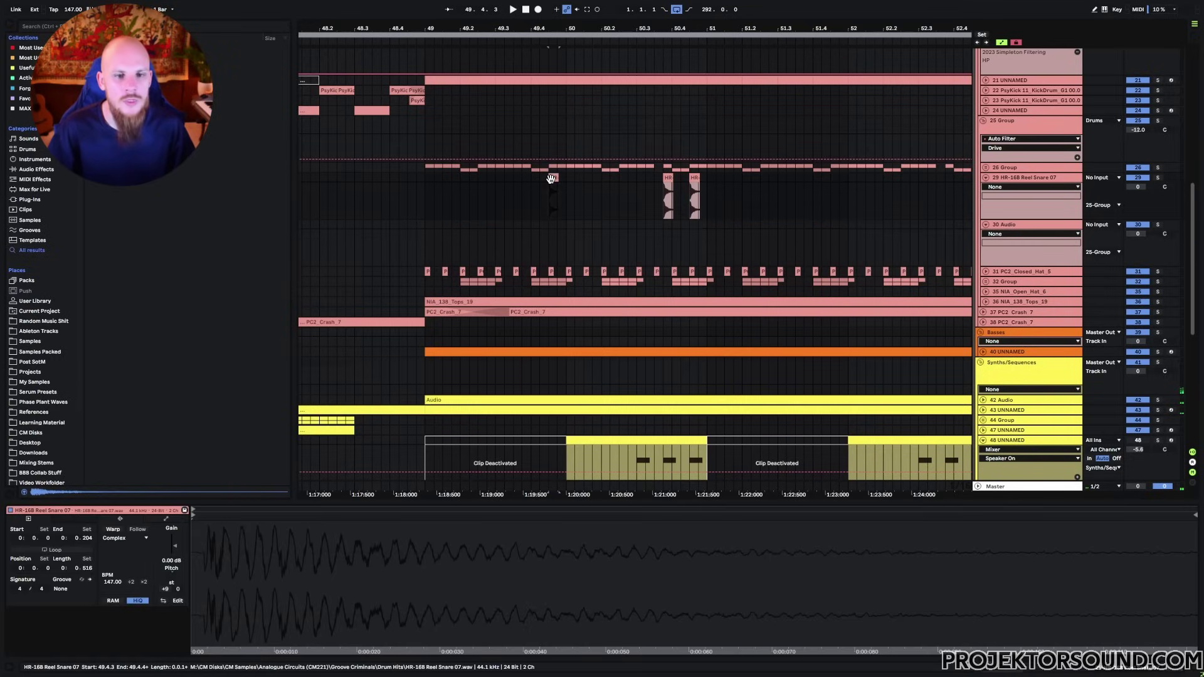
key(ctrl+c)
click(464, 227)
key(ctrl+v)
Duplicate the pasted snare hit onto beats 2 and 4 of bars 49 to 52 and play the result
drag(496, 225, 563, 227)
key(ctrl+d)
click(438, 233)
key(space)
key(ctrl+d)
key(ctrl+d)
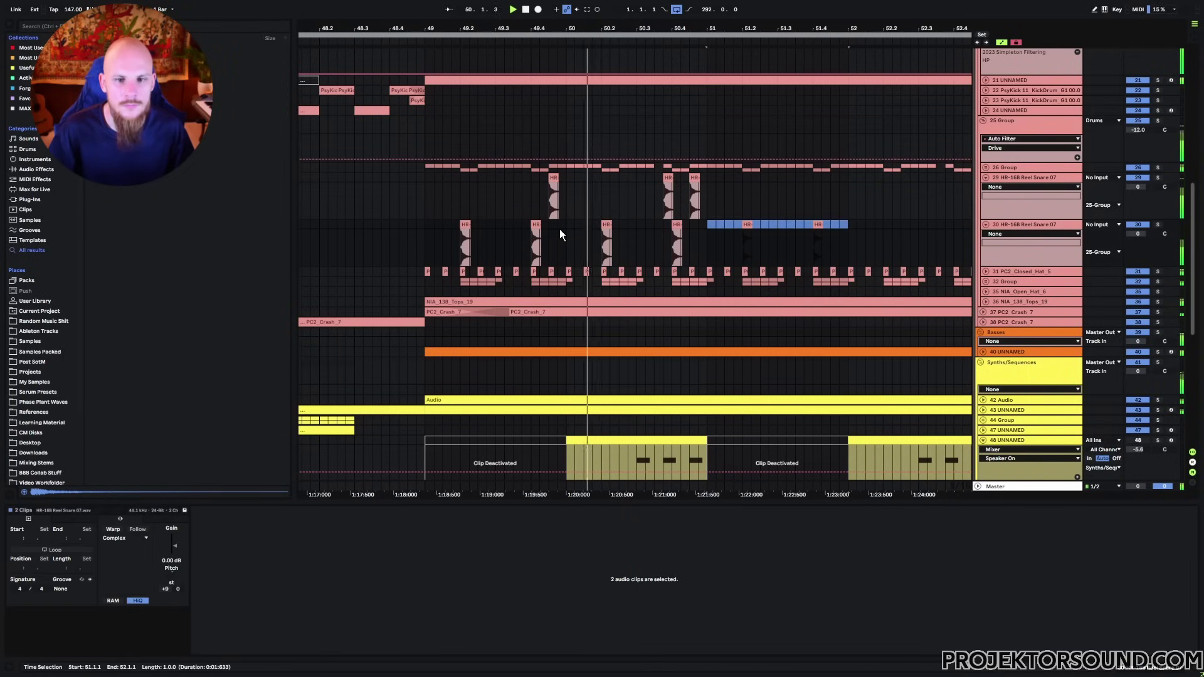
key(ctrl+d)
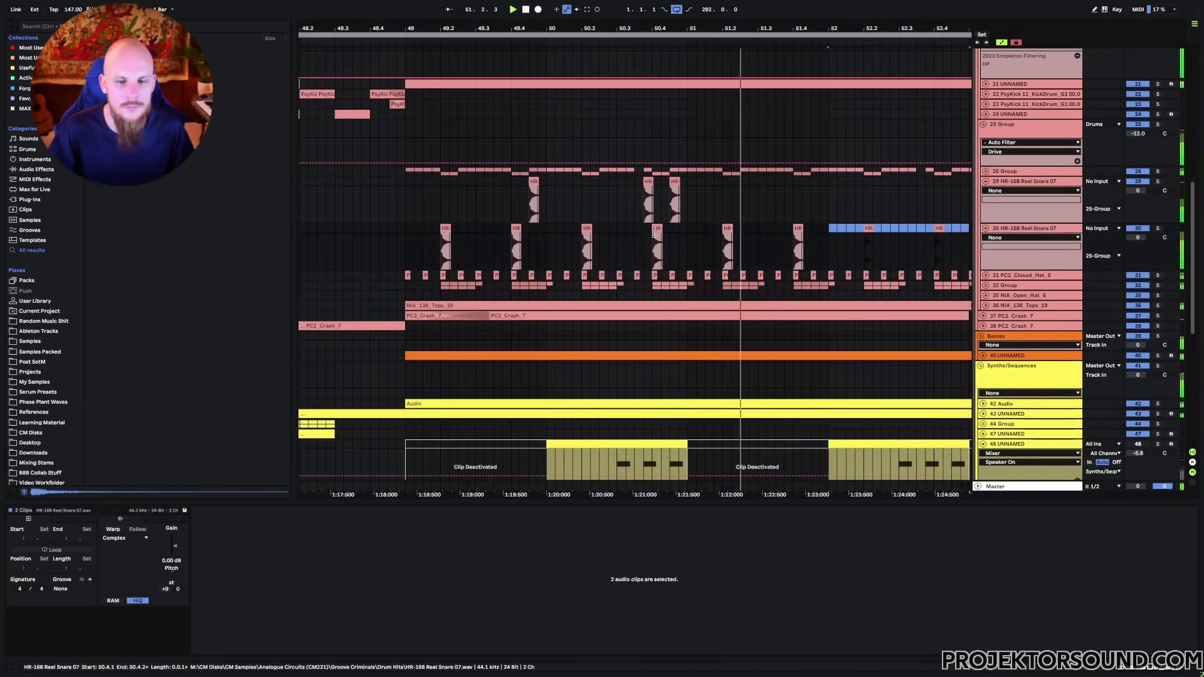
Delete the beat 4 hits in bars 49 to 52 on the second snare track and play from bar 49
click(595, 235)
key(Delete)
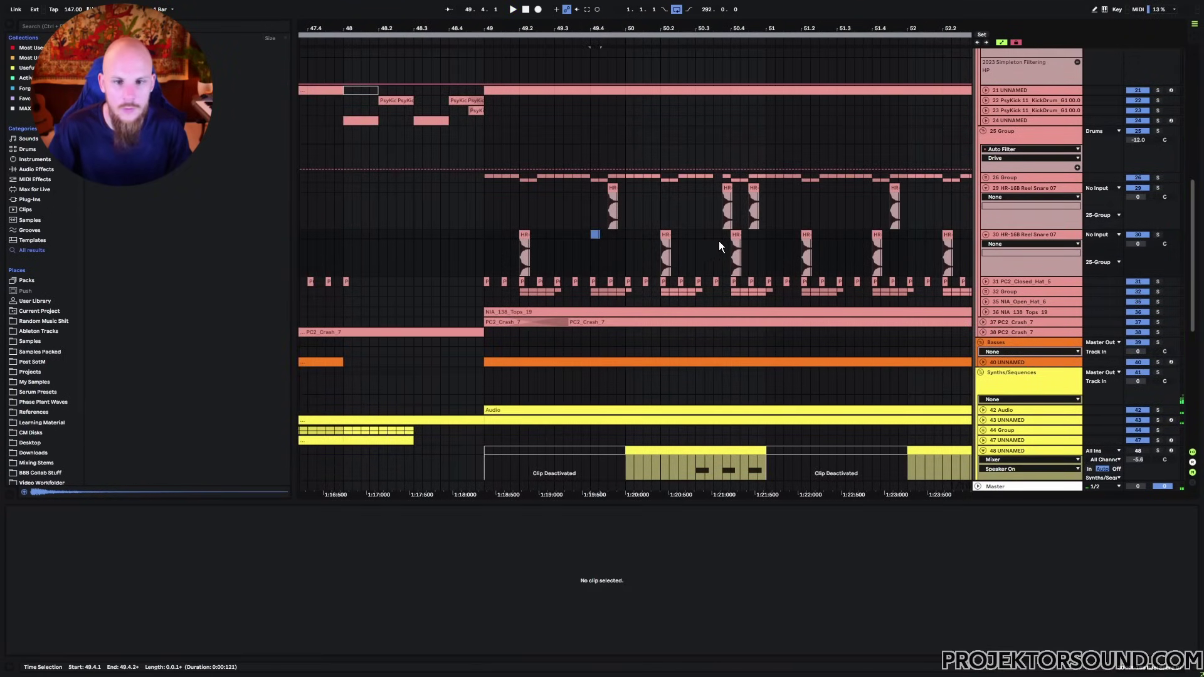
click(736, 235)
key(Delete)
ctrl+alt+drag(884, 237, 699, 246)
click(693, 243)
key(Delete)
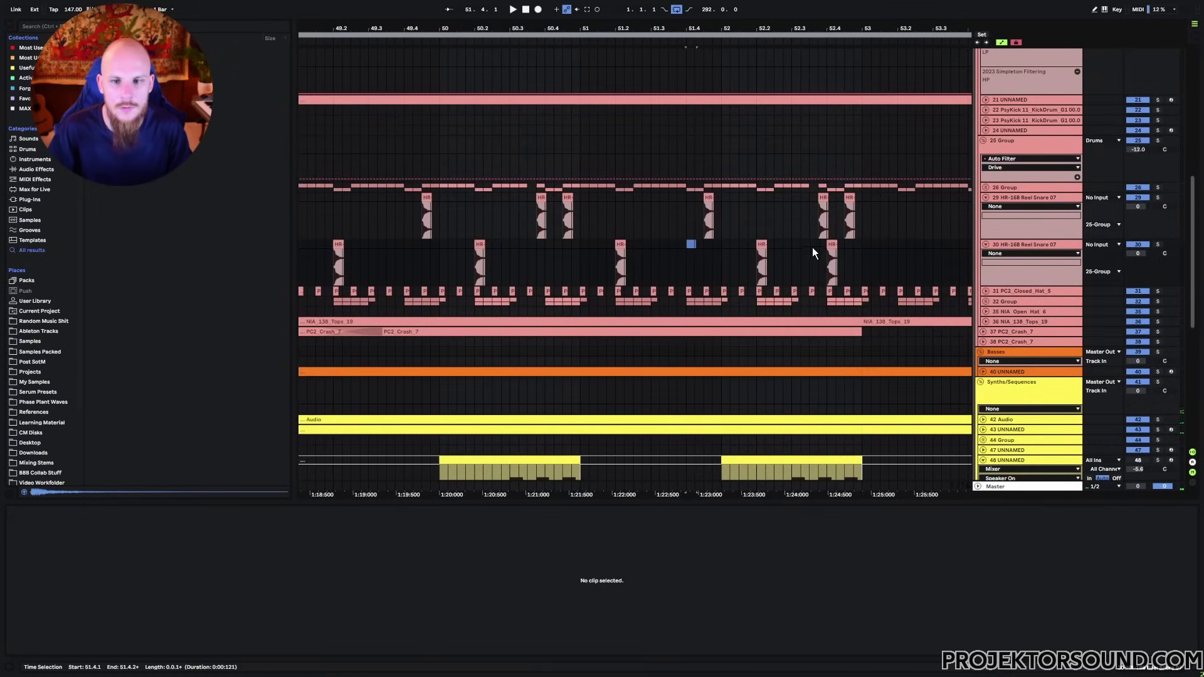
click(831, 244)
key(Delete)
ctrl+alt+drag(570, 247, 824, 261)
click(559, 211)
key(space)
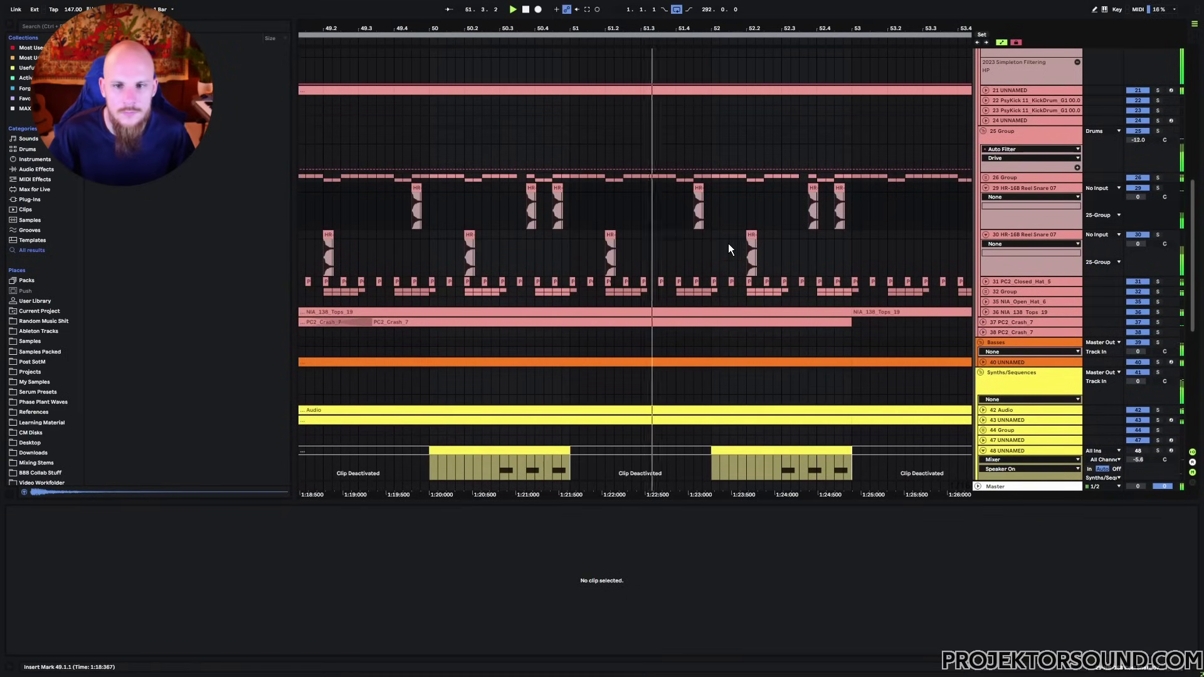
Fold both snare tracks, group them together and stop playback
click(985, 188)
click(985, 198)
shift+click(1006, 198)
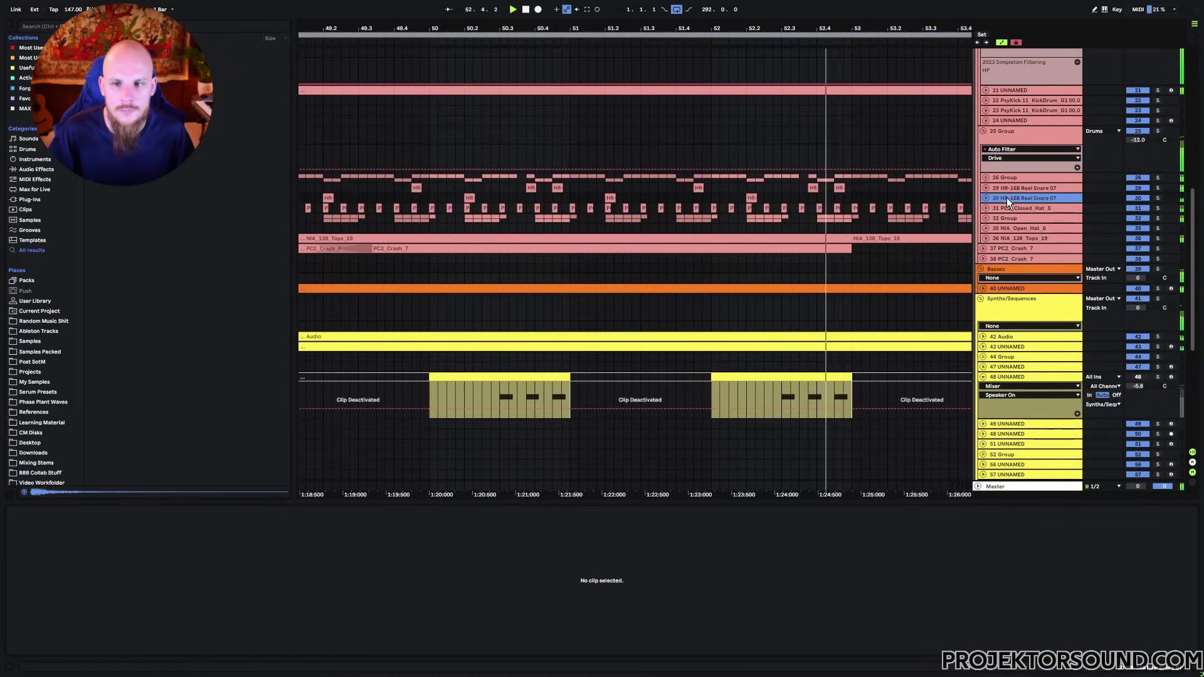
key(ctrl+g)
key(space)
Set the clip gain of the snare hit at 50.3.4 to -5 dB and of the hit at 50.4.3 to -2 dB
double_click(529, 225)
key(shift+Tab)
key(shift+Tab)
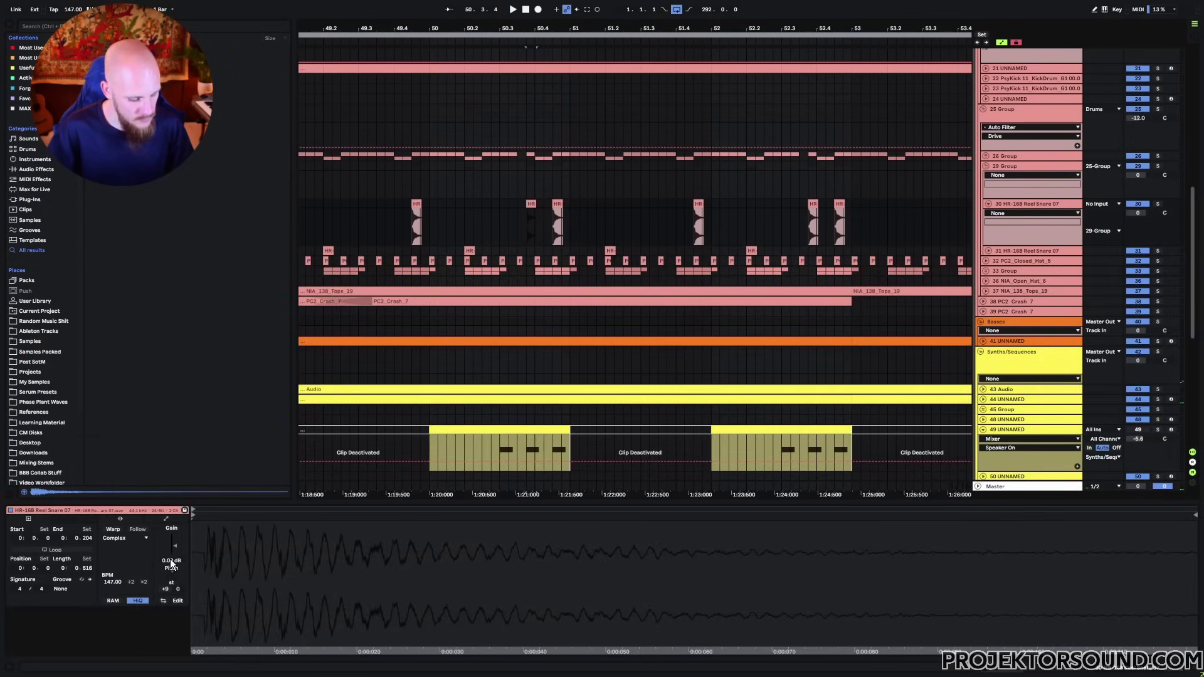
text(-5)
key(Return)
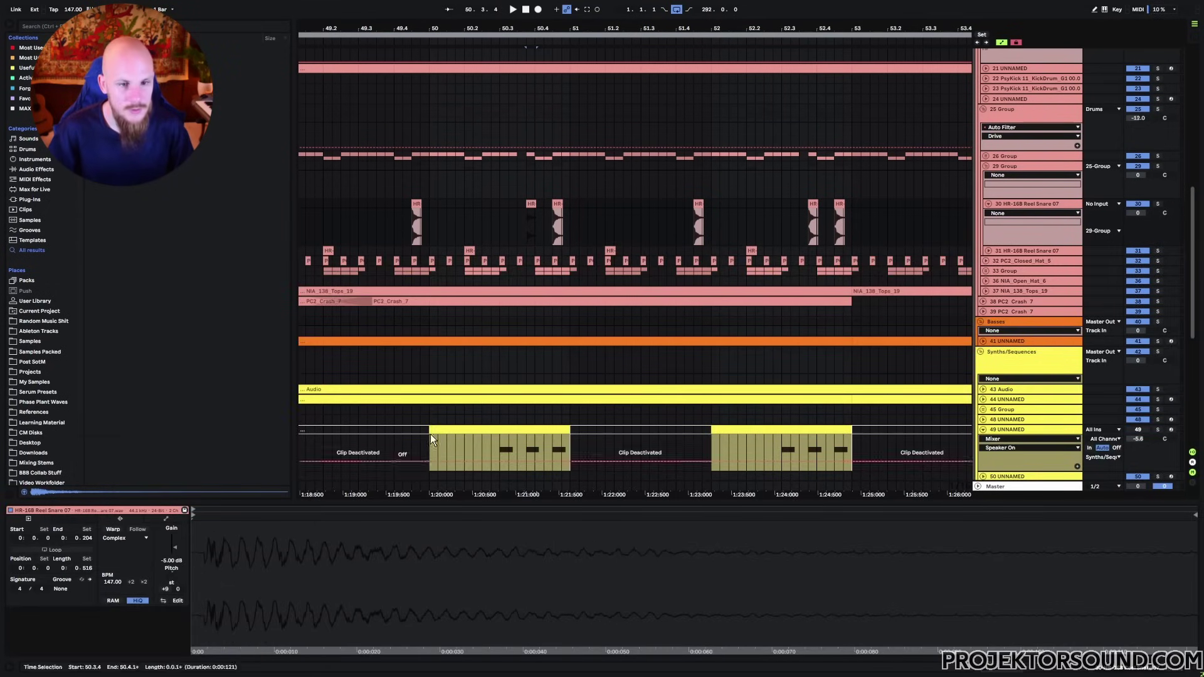
click(558, 207)
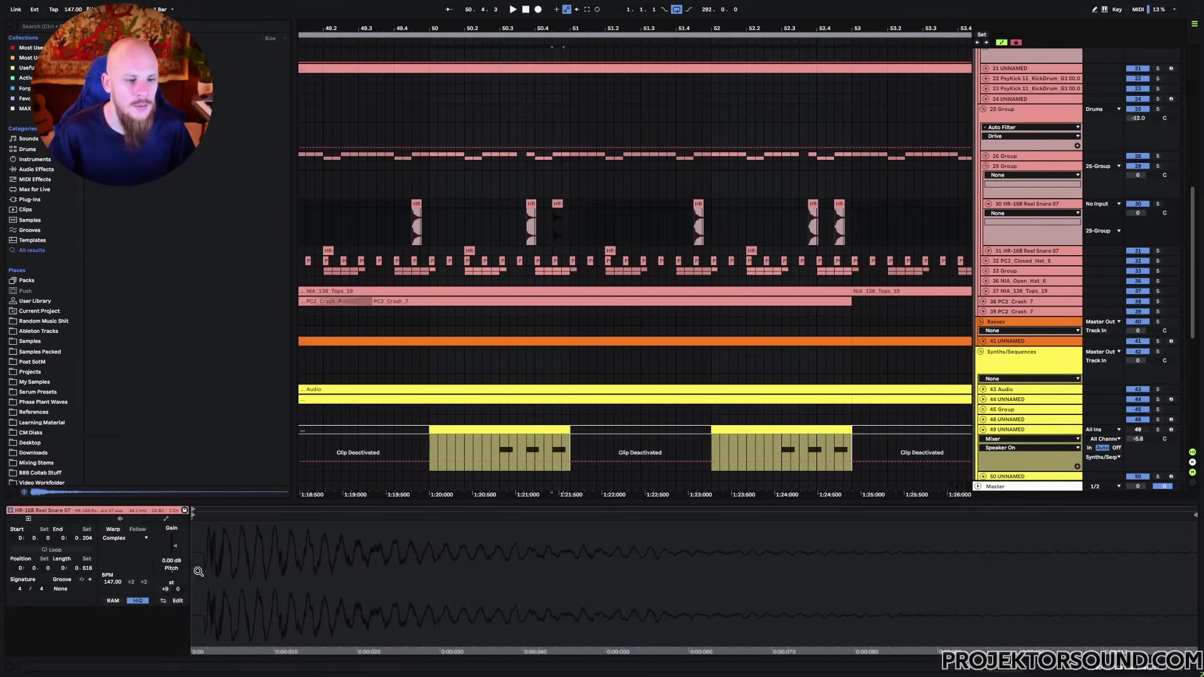
click(167, 559)
text(-2)
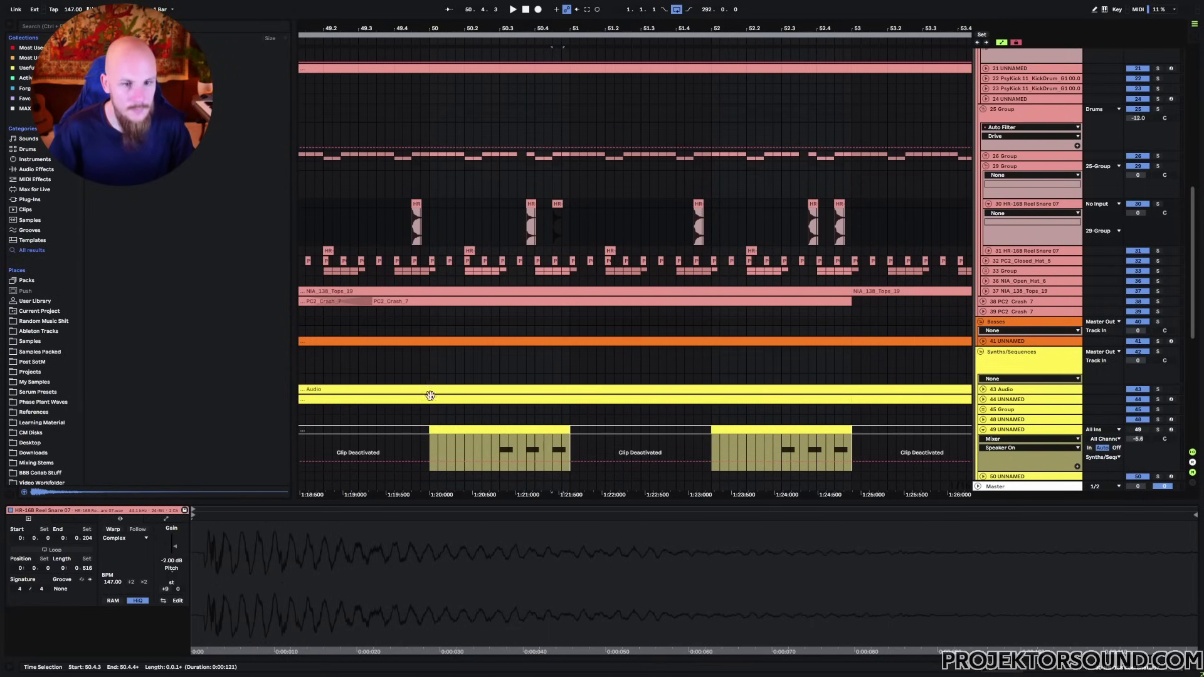
Duplicate the first snare track's two-bar pattern from bars 49 and 50 onto bars 51 and 52, and return the insert marker to 49.1.1
drag(430, 395, 491, 405)
drag(355, 219, 587, 219)
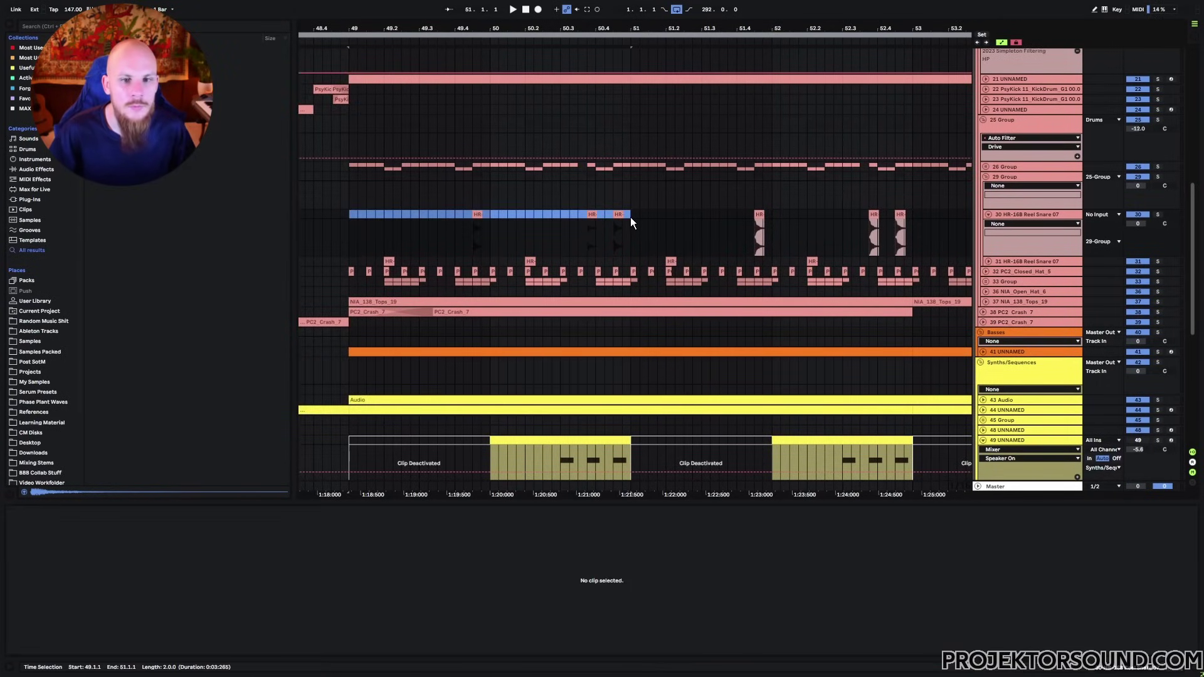
key(ctrl+d)
drag(583, 260, 627, 265)
click(393, 221)
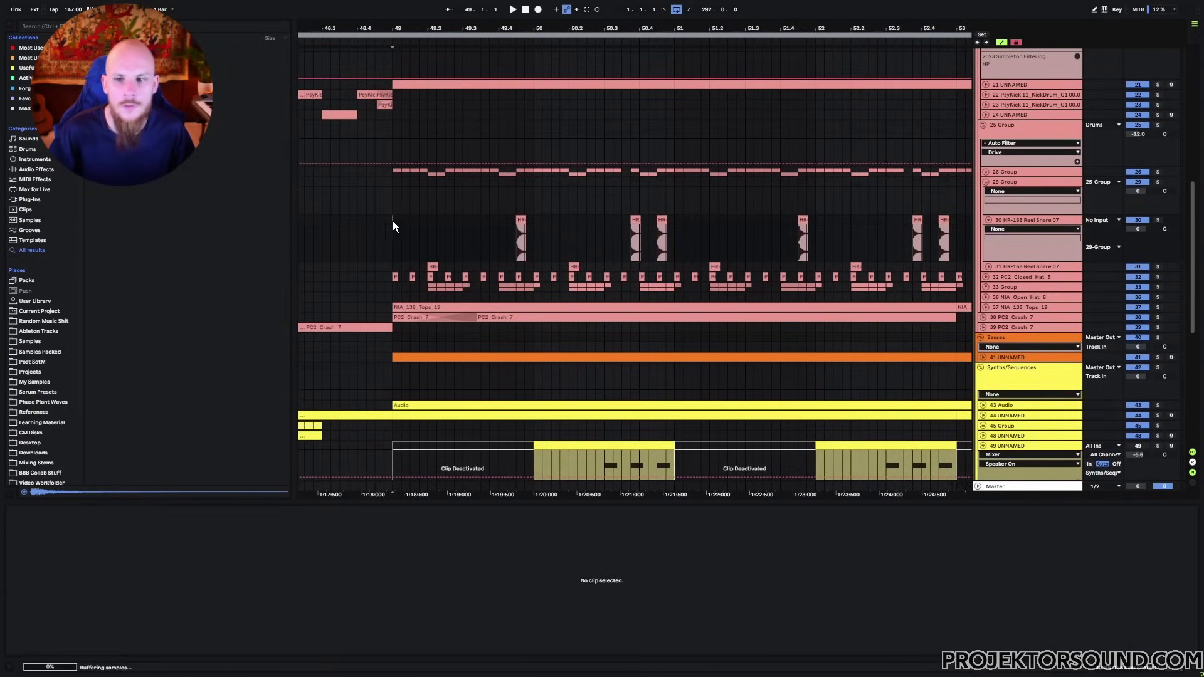
Lower the volume of snare track 30 to -2 dB
click(1139, 230)
key(Down)
key(Down)
key(Down)
key(Down)
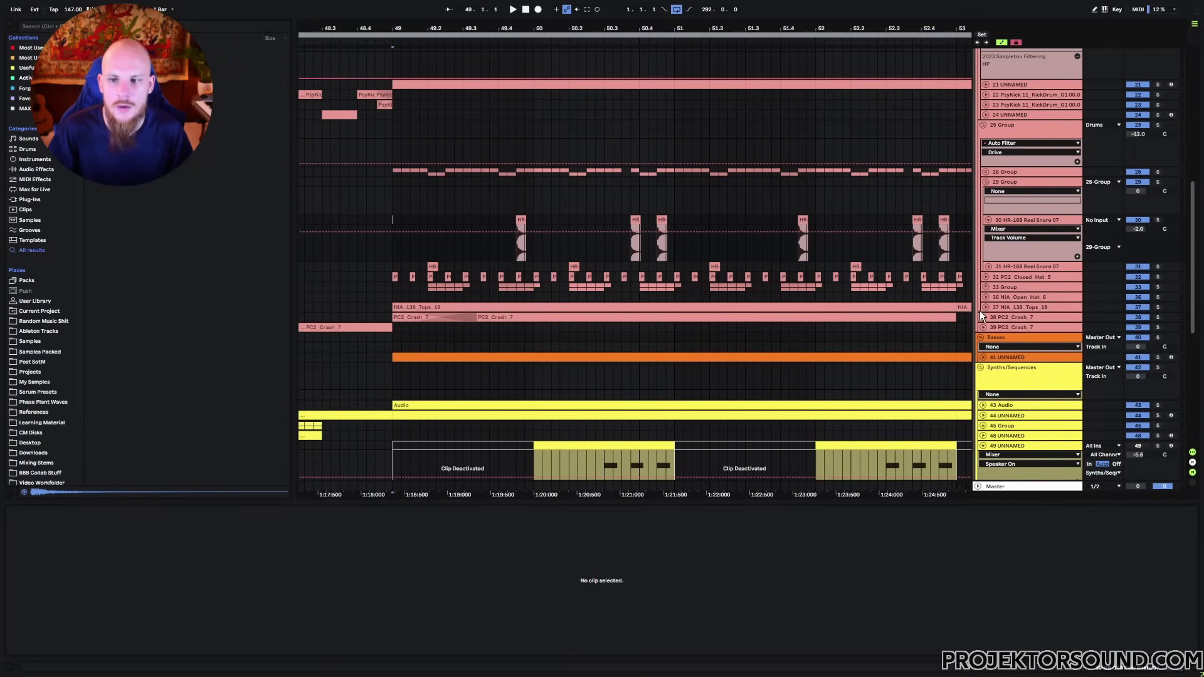
Fold the snare group and add an EQ Eight that cuts its lows and boosts 8.25 kHz by about 4.09 dB
click(985, 182)
right_click(555, 606)
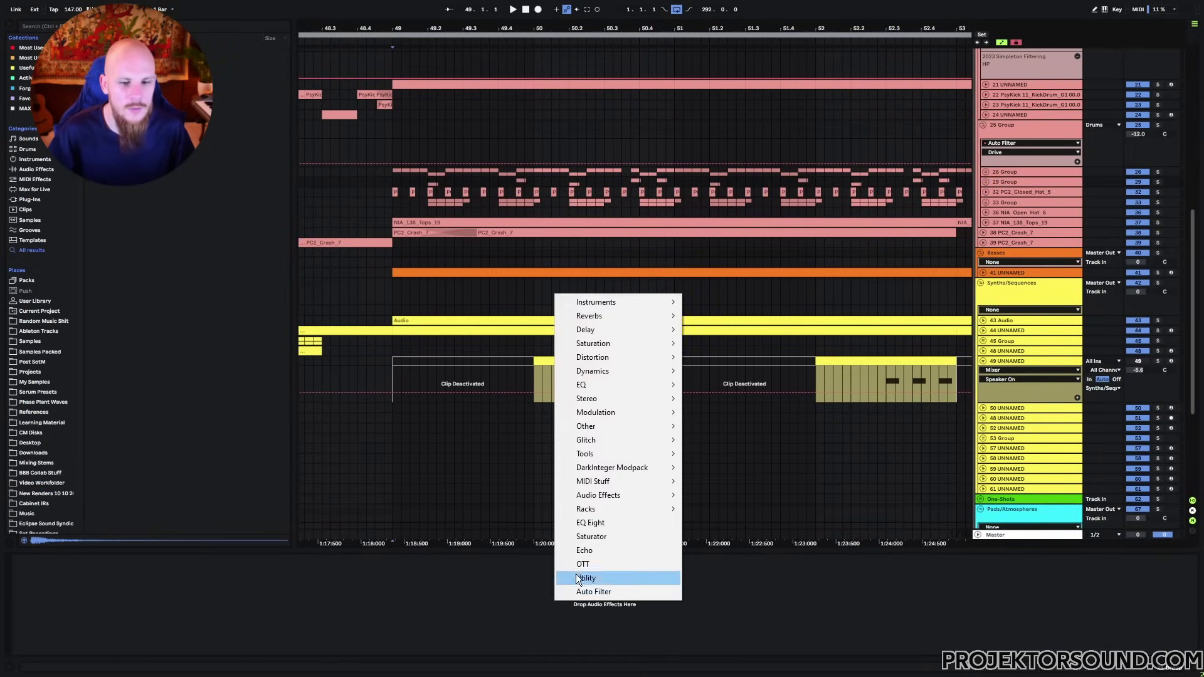
click(588, 523)
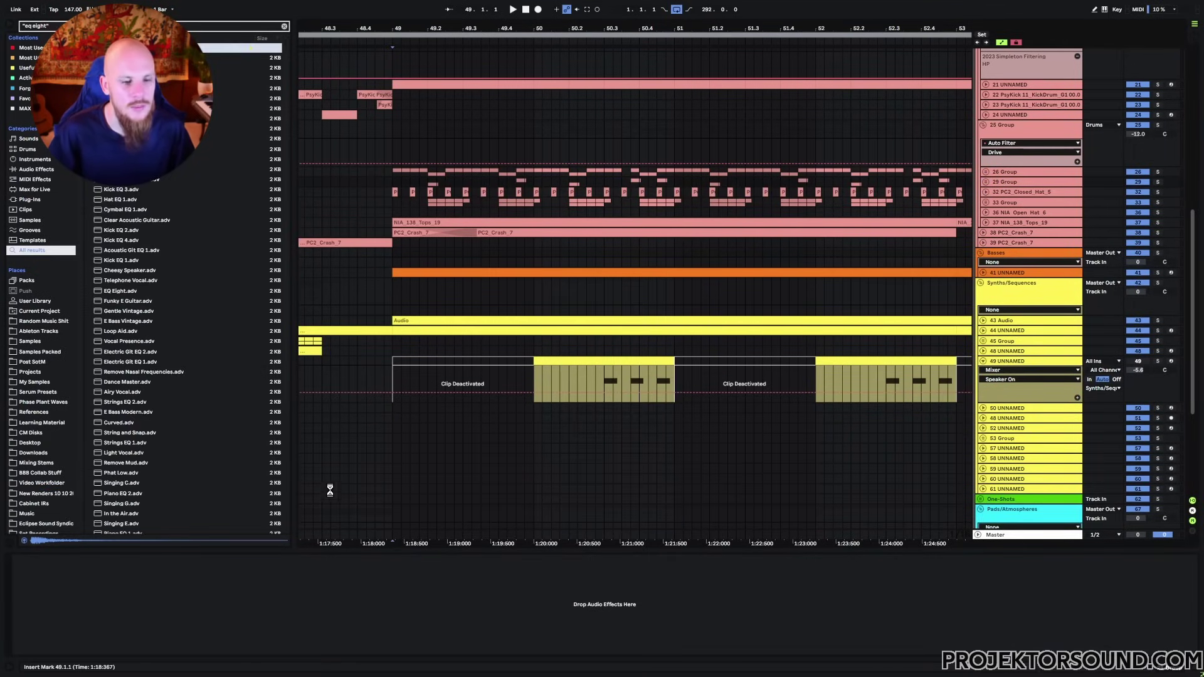
key(space)
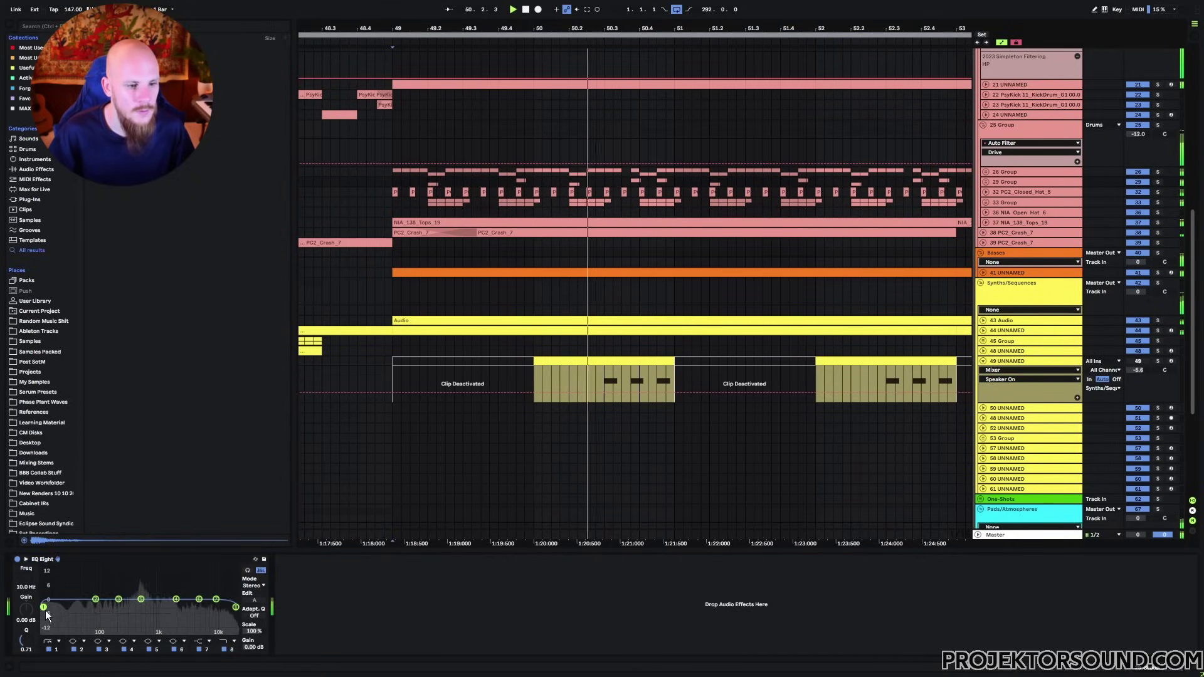
drag(43, 607, 211, 591)
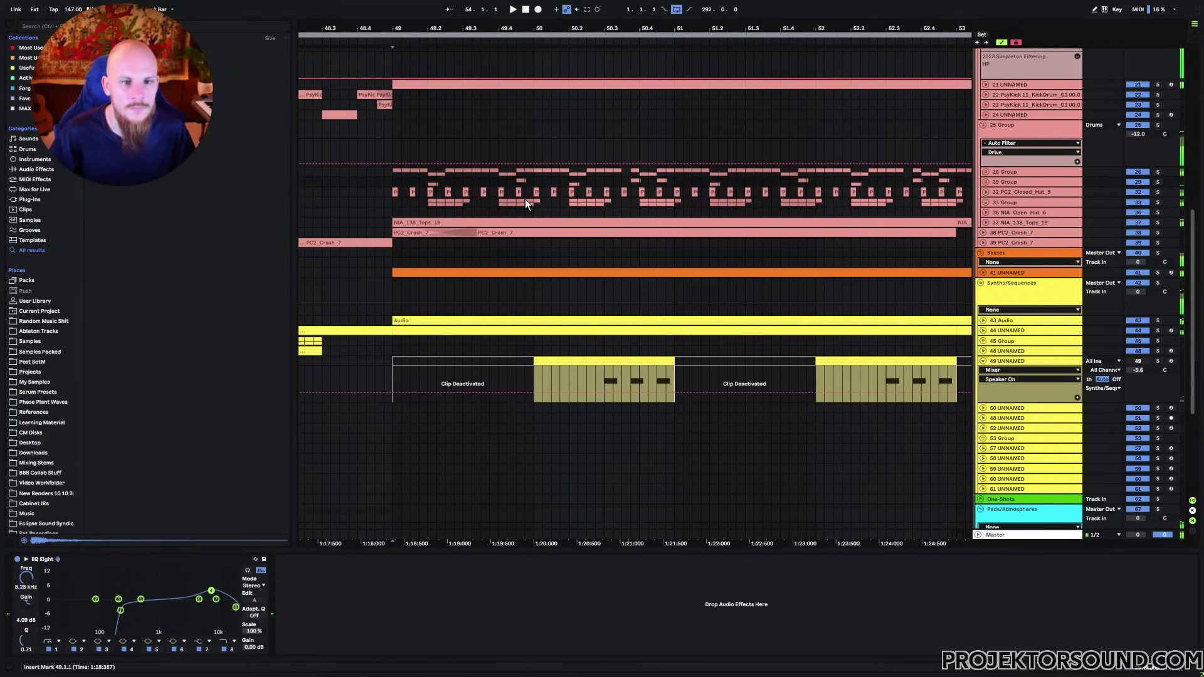
Duplicate the snare group's four-bar pattern from bar 49 three times up to bar 65 and clear the hits from 64.3.1 onward
drag(430, 30, 378, 5)
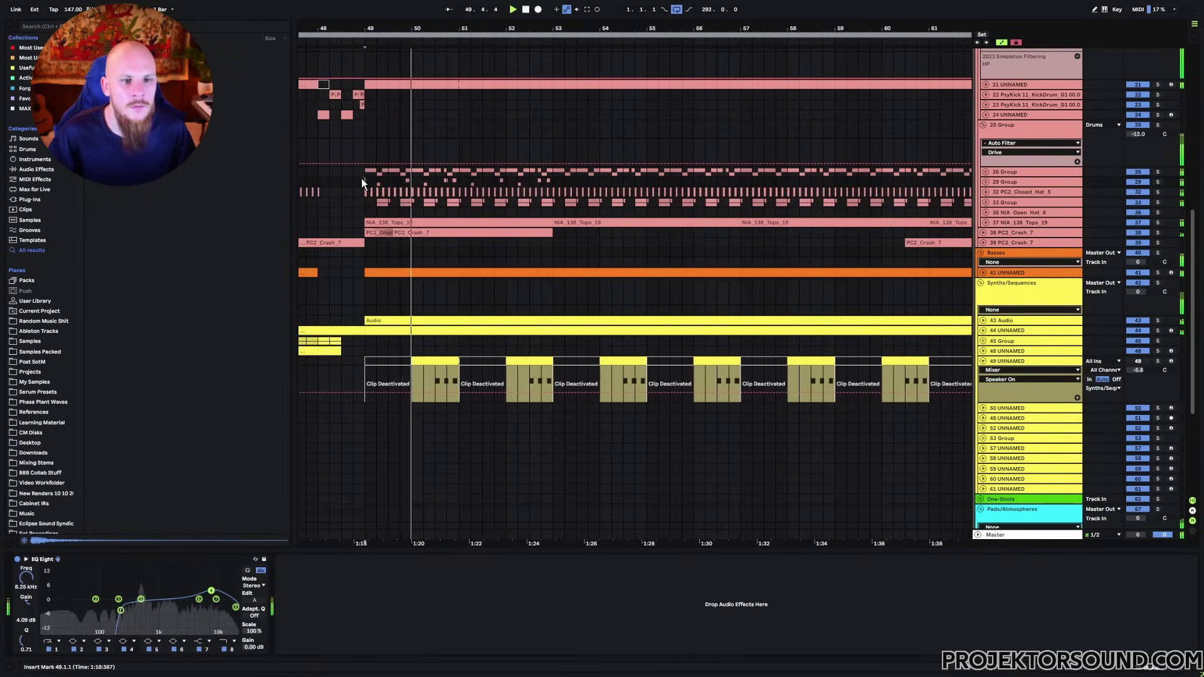
drag(362, 179, 553, 181)
key(ctrl+d)
key(ctrl+d)
key(ctrl+d)
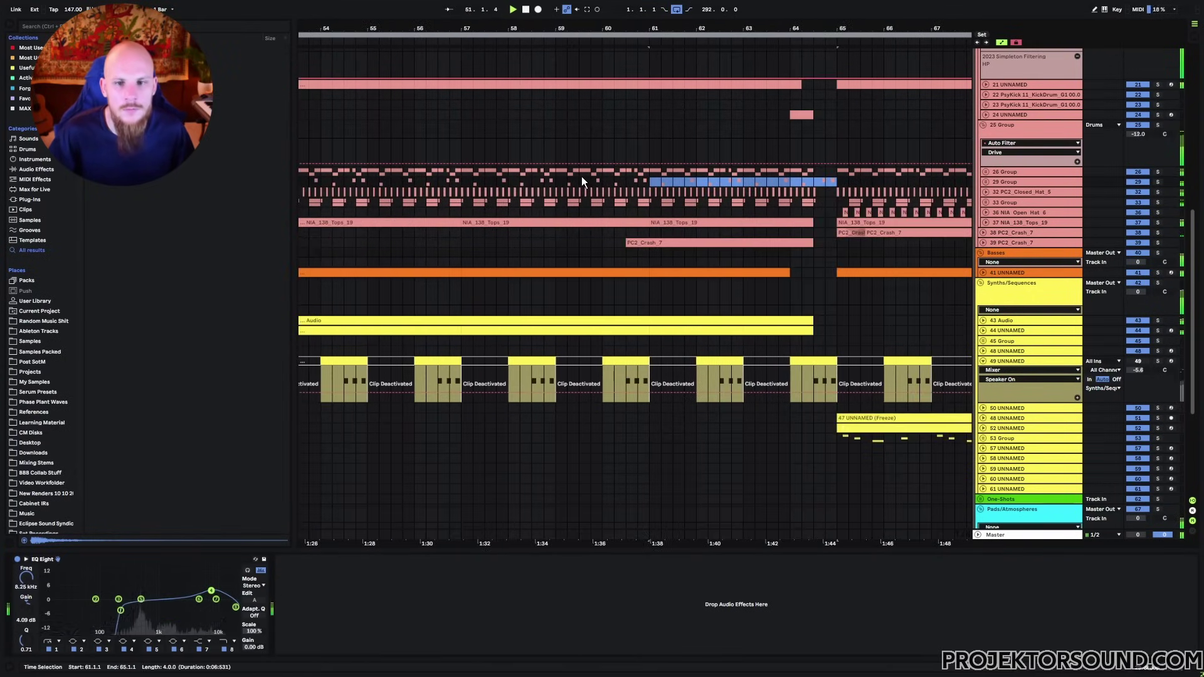
drag(817, 182, 835, 182)
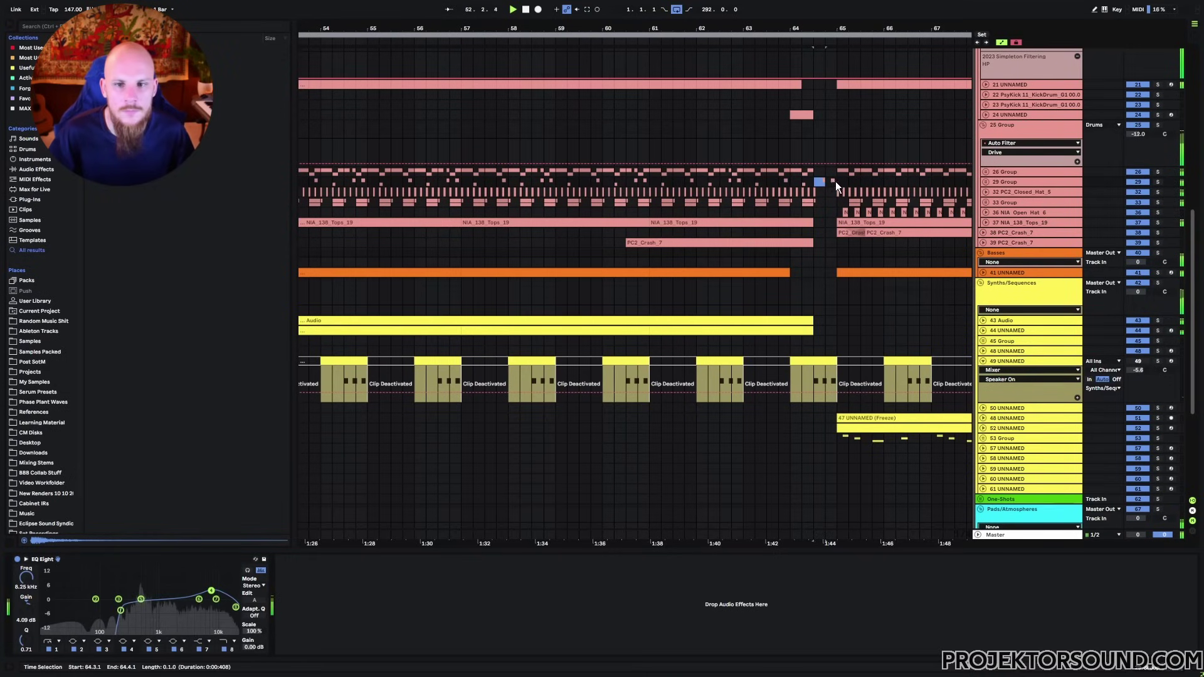
Duplicate the snare group's 16-bar pattern from bars 49 to 65 across the following sections up to bar 113
scroll(811, 173, down, 5)
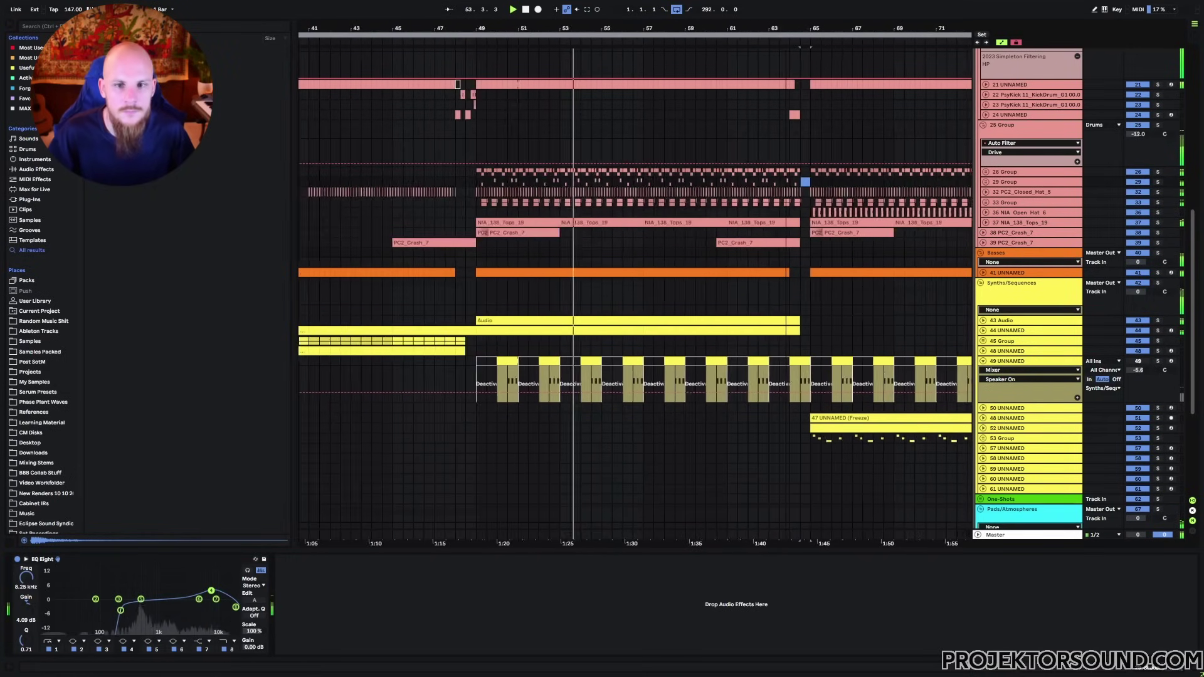
drag(808, 181, 483, 183)
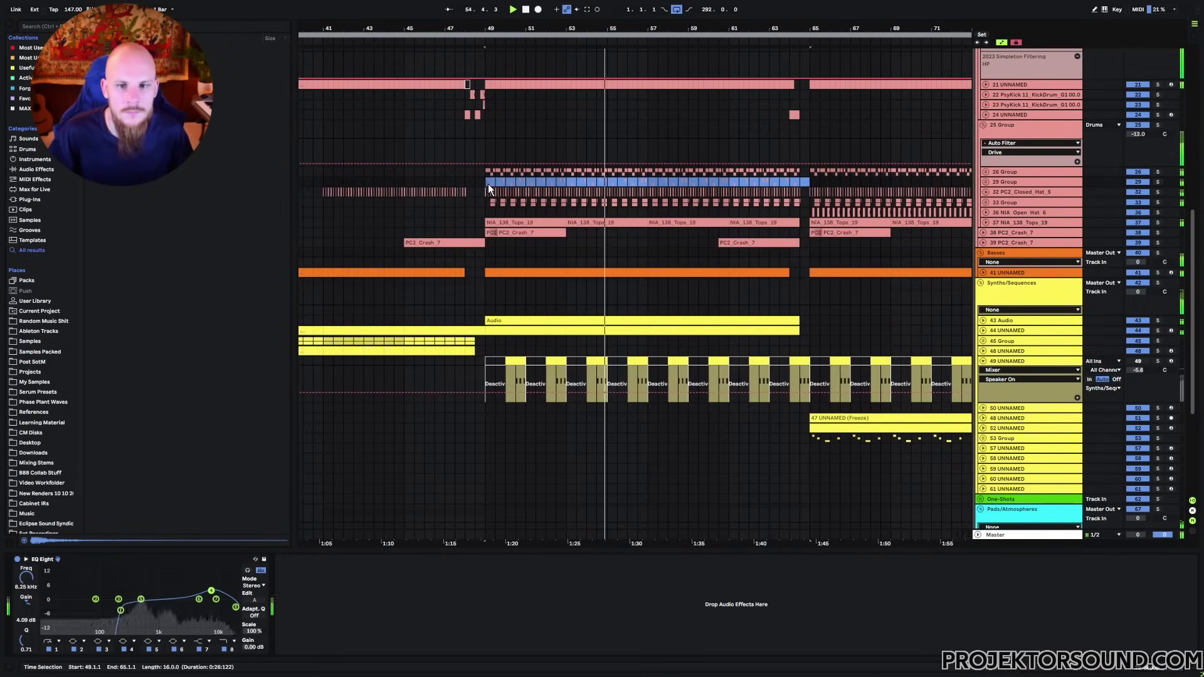
key(ctrl+d)
drag(818, 183, 512, 183)
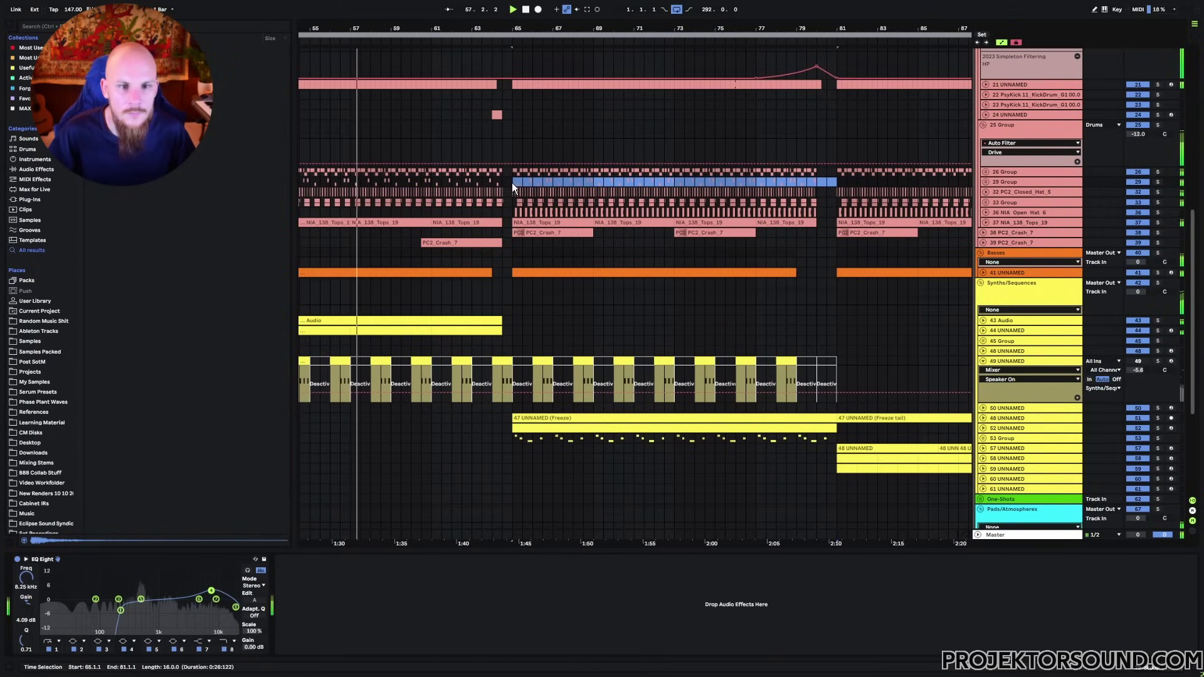
key(ctrl+d)
key(ctrl+d)
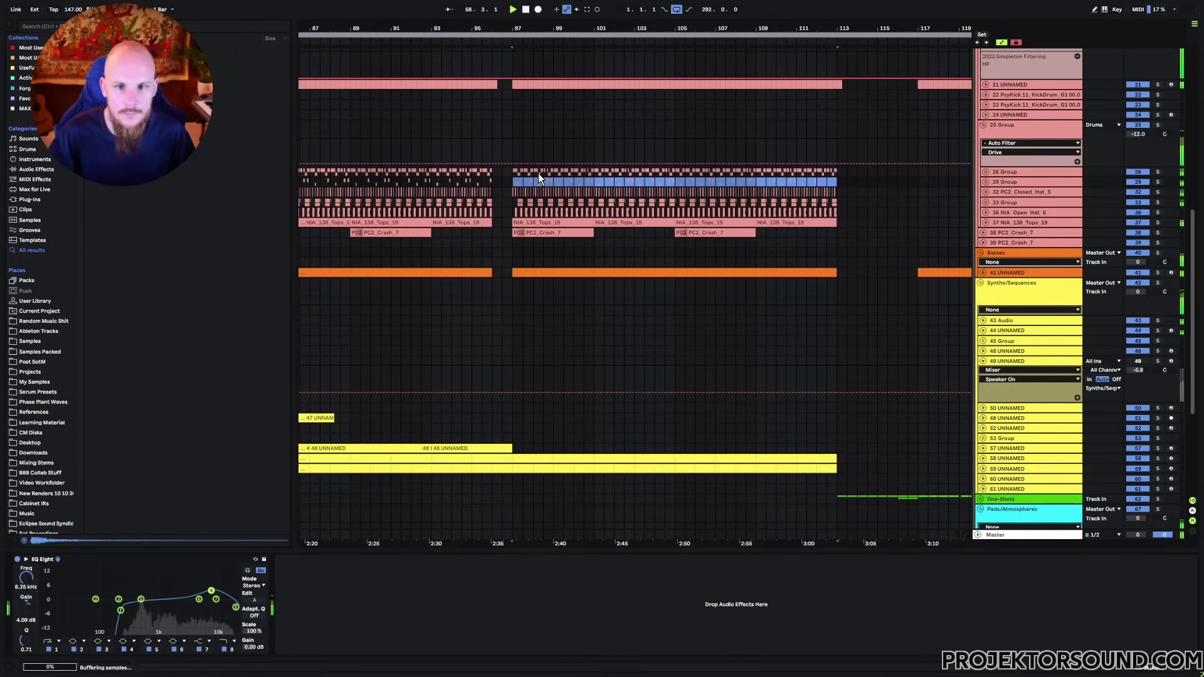
Copy the snare group's 16-bar pattern from bars 97 to 113 and paste it at bar 217
click(756, 181)
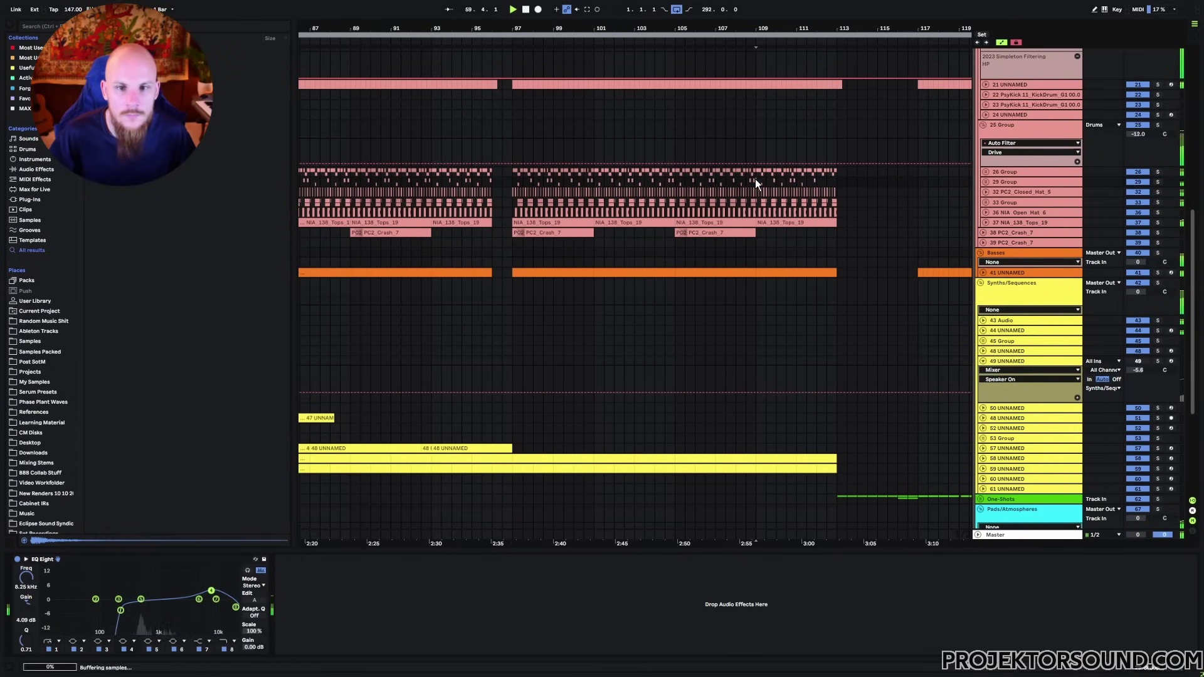
key(ctrl+d)
drag(838, 182, 558, 182)
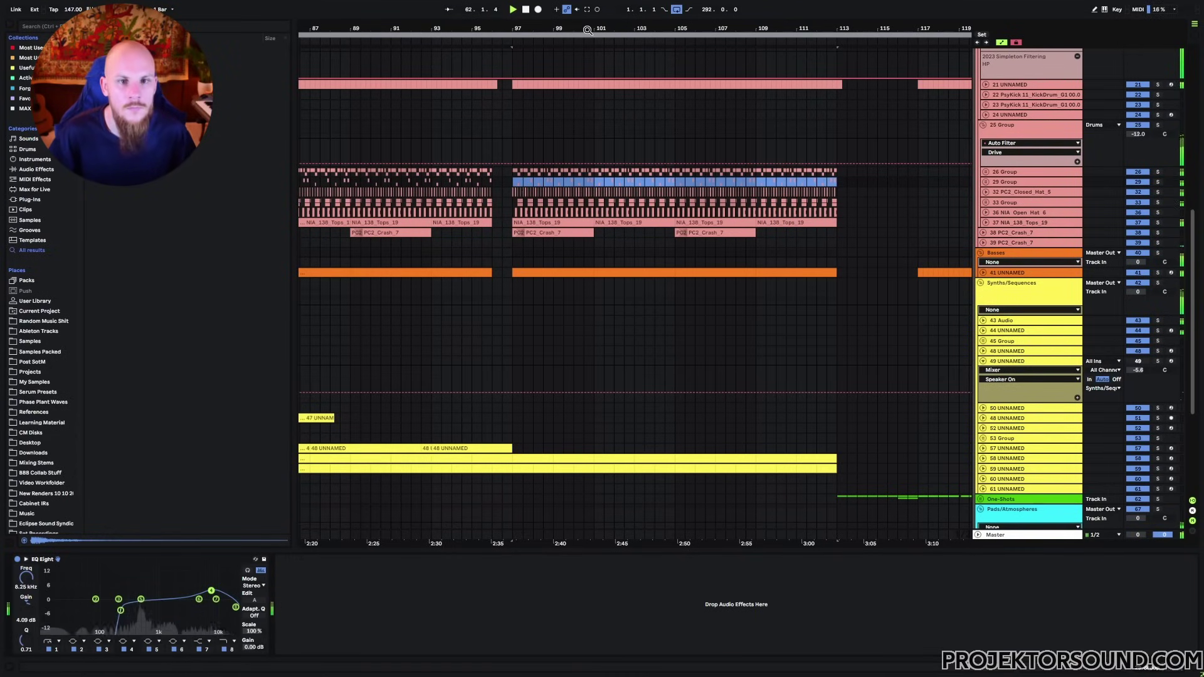
drag(588, 30, 406, 2)
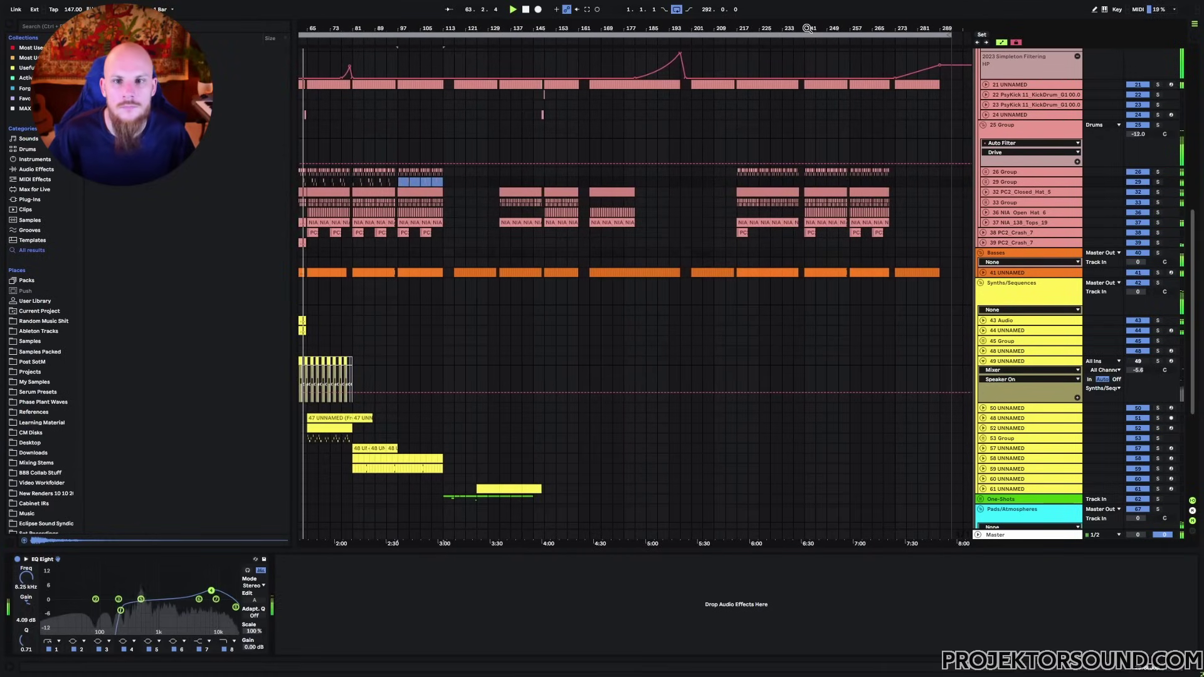
drag(806, 27, 663, 128)
click(564, 183)
key(ctrl+v)
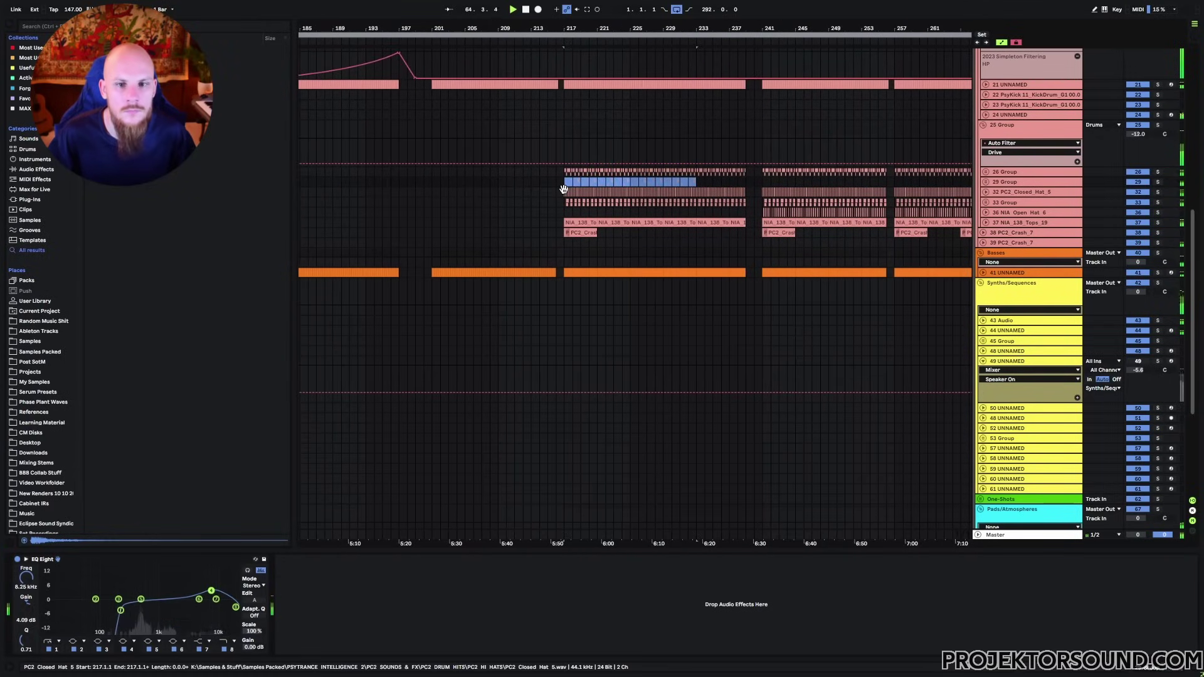
Duplicate the pasted snare pattern three times up to bar 281 and clear the snare hits in the breaks at bars 239 and 256
key(ctrl+d)
key(ctrl+d)
key(ctrl+d)
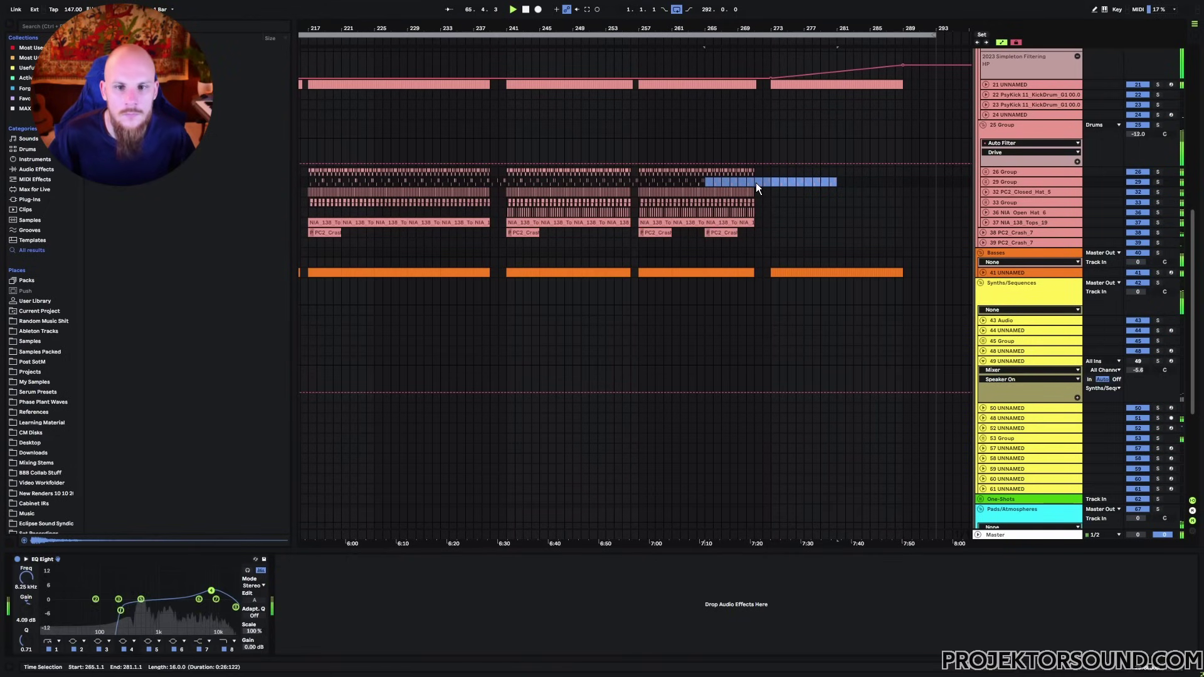
drag(645, 27, 647, 100)
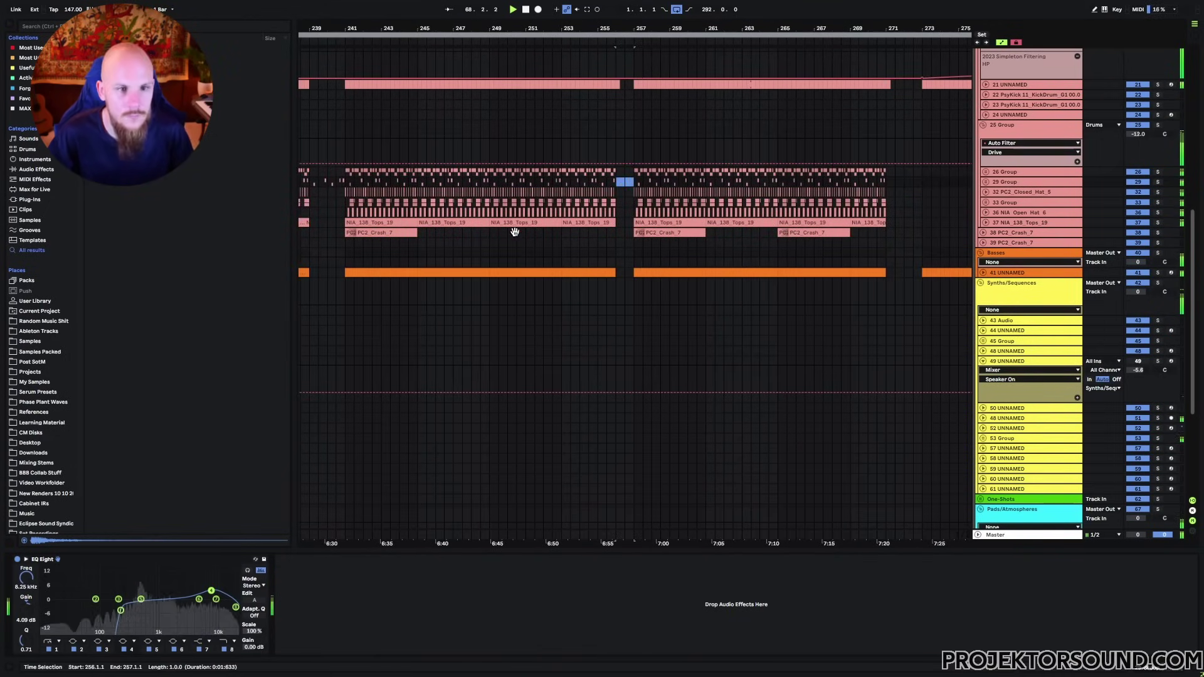
scroll(521, 190, left, 5)
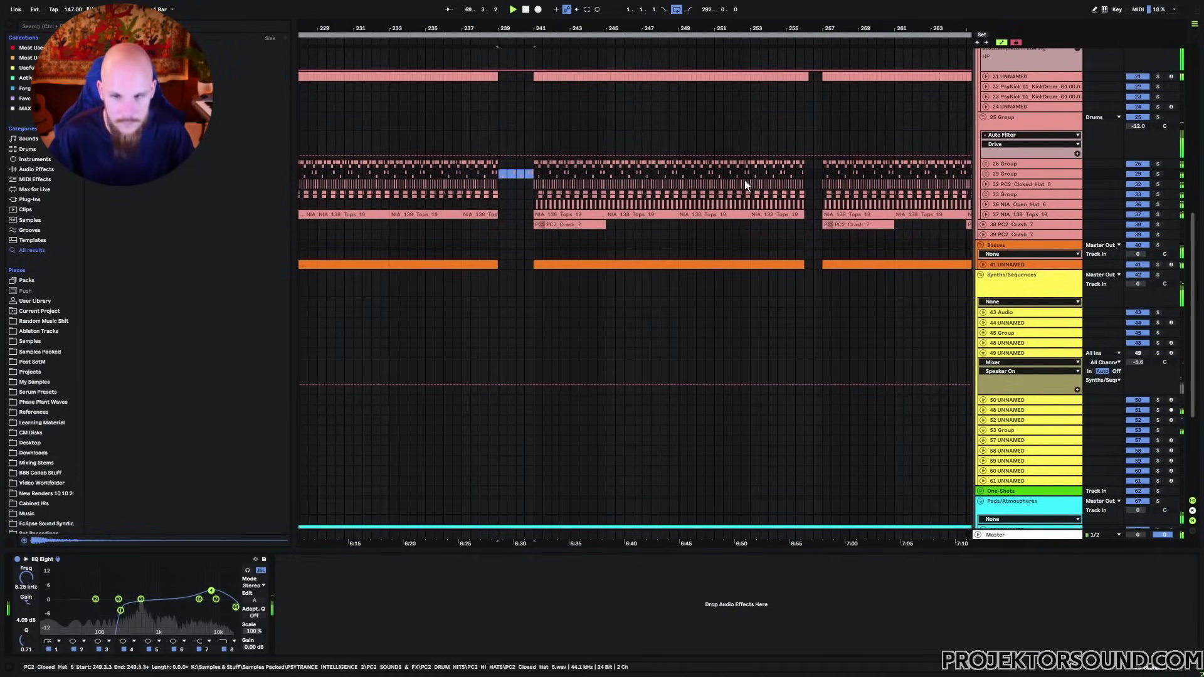
Unfold the snare group, lower its volume and fold it again
click(985, 174)
drag(1137, 186, 1137, 198)
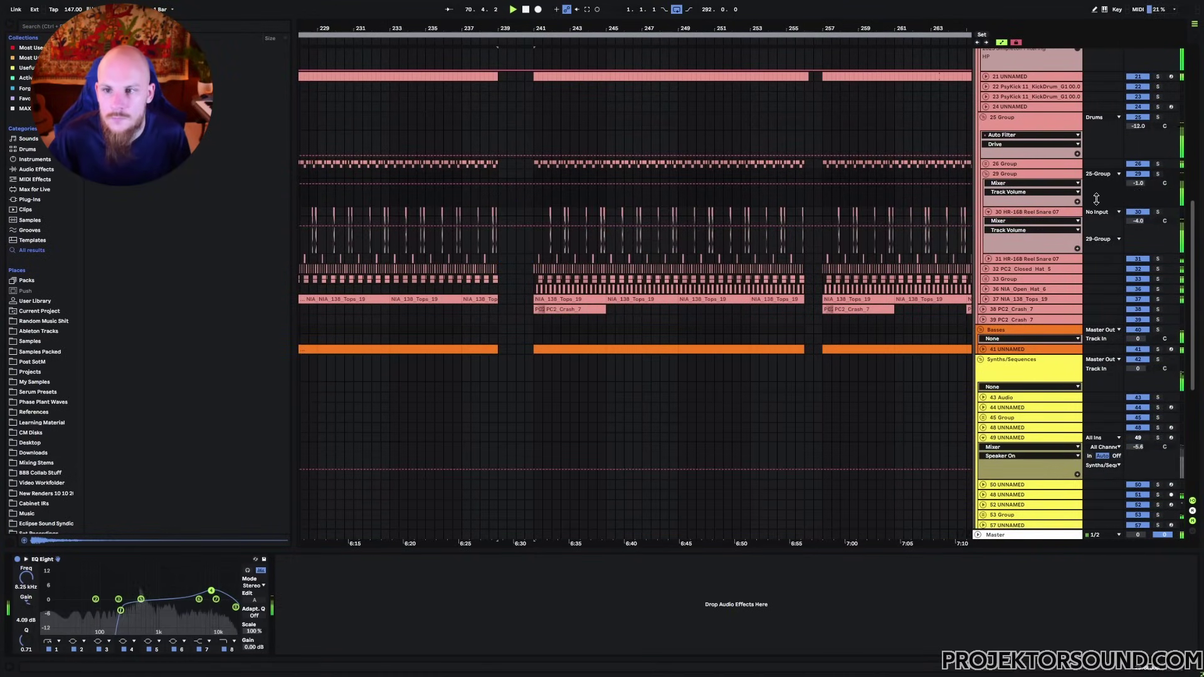
click(988, 211)
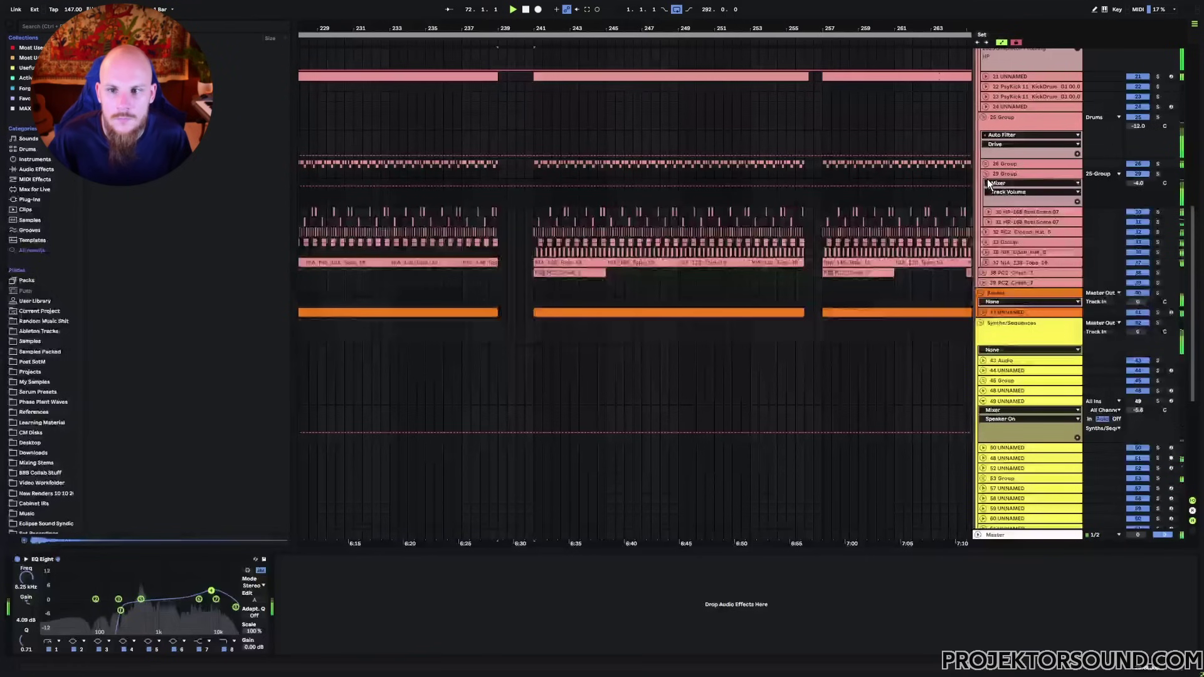
click(986, 173)
Play the arrangement from bar 49 to hear the snare pattern in the mix
drag(548, 25, 837, 24)
drag(420, 28, 459, 48)
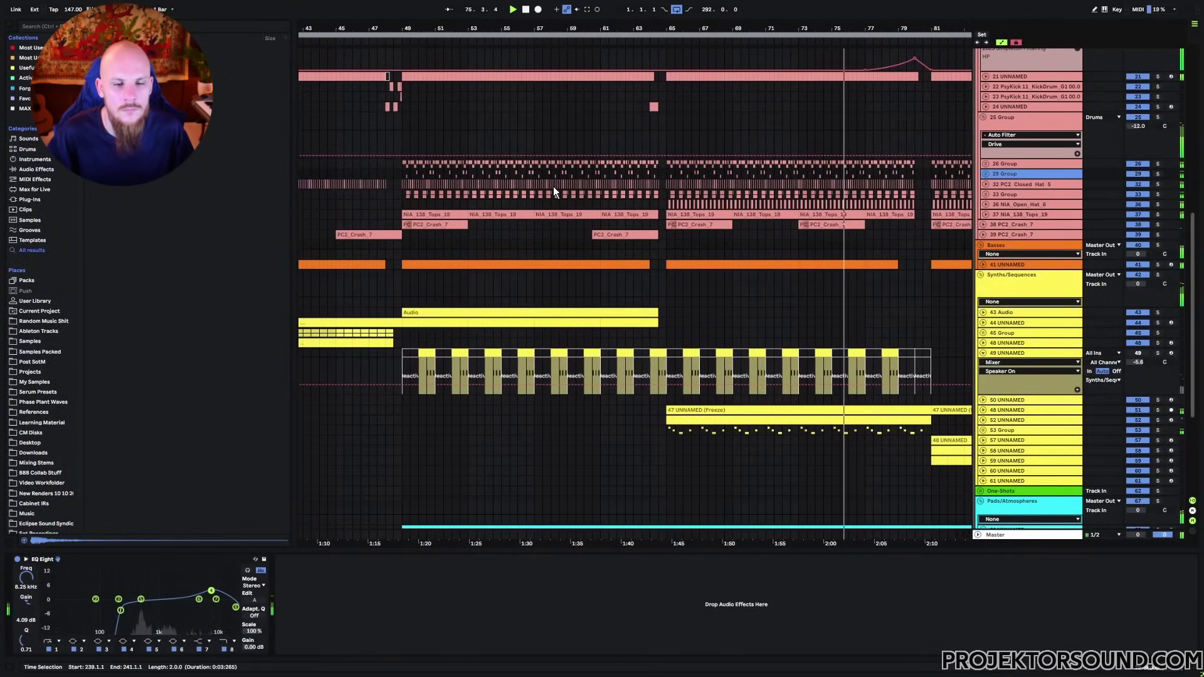
click(405, 175)
drag(417, 29, 528, 119)
key(space)
key(space)
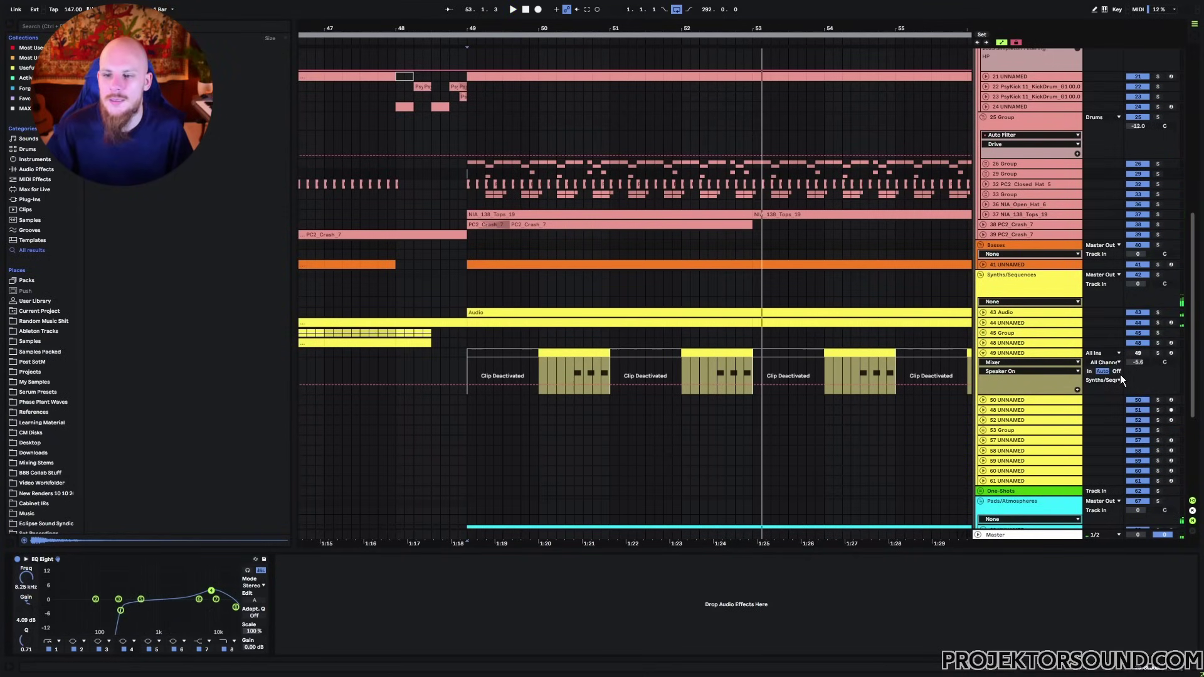
Fold synth track 49, show its device chain and listen to the section from bar 49
click(983, 352)
click(1014, 355)
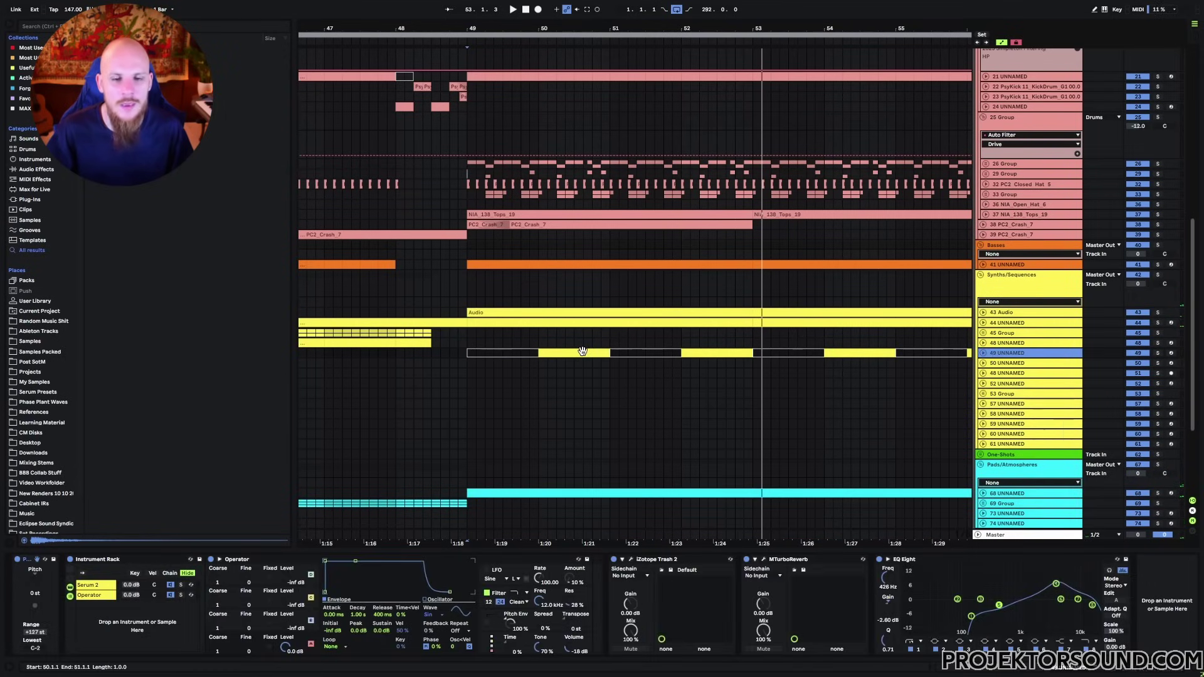
click(481, 344)
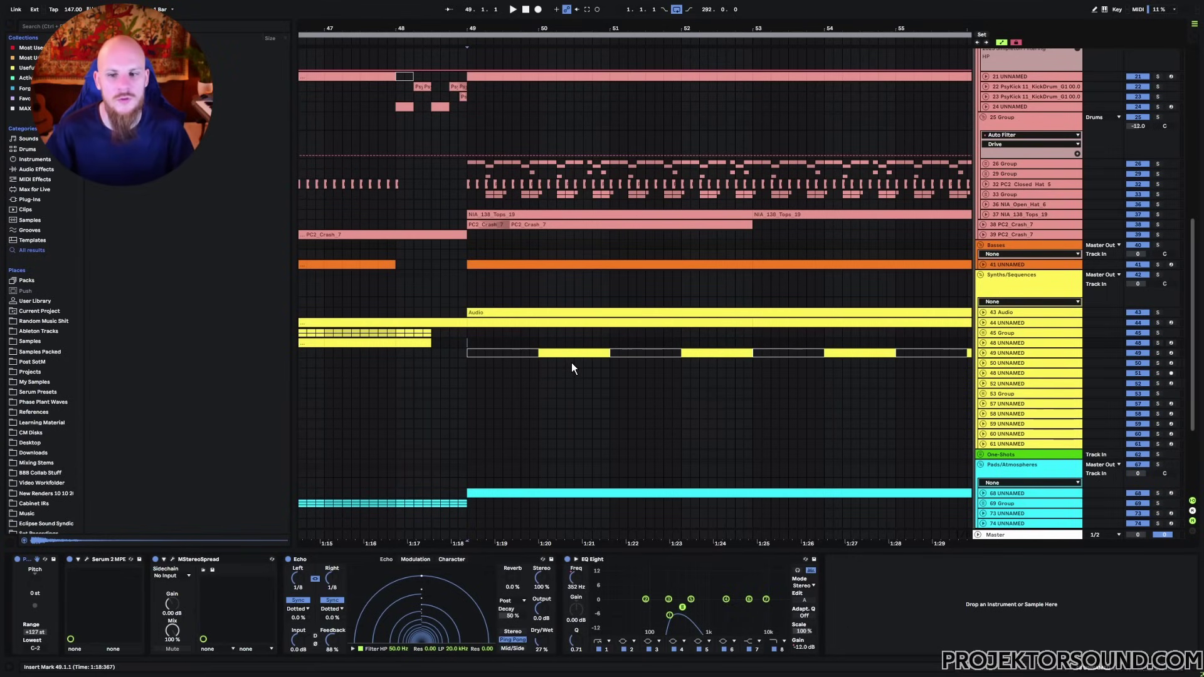
key(space)
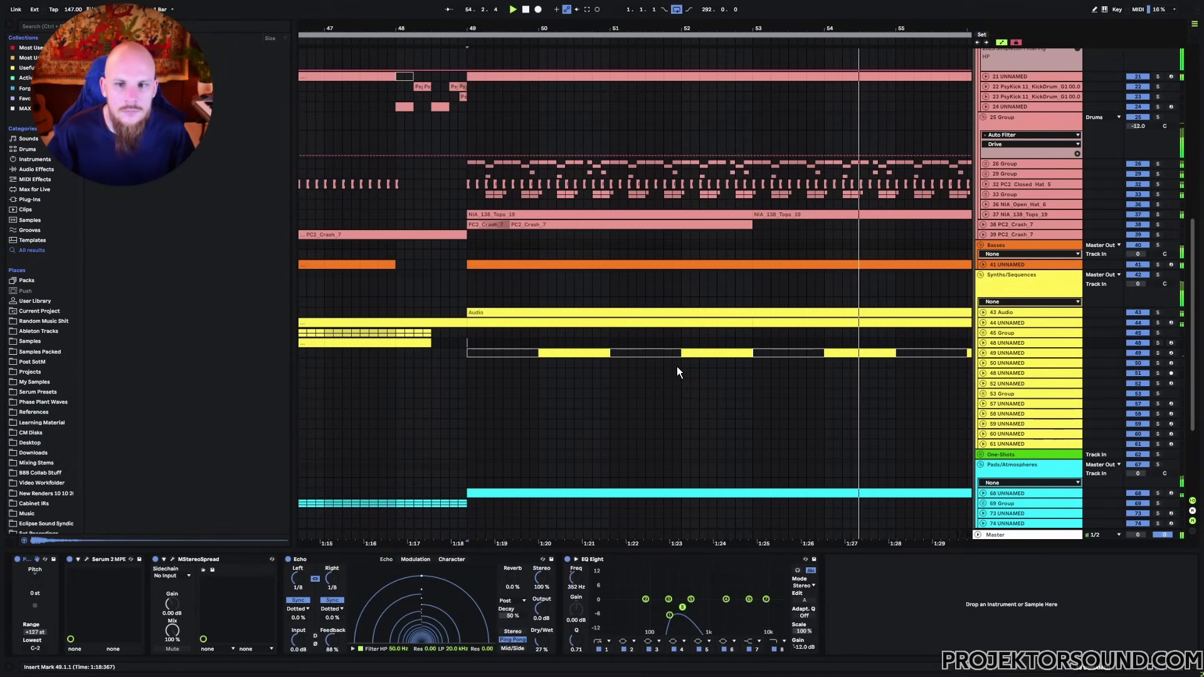
Unfold synth track 49 and deactivate the last two G#0 notes in its bar 50 clip
click(982, 353)
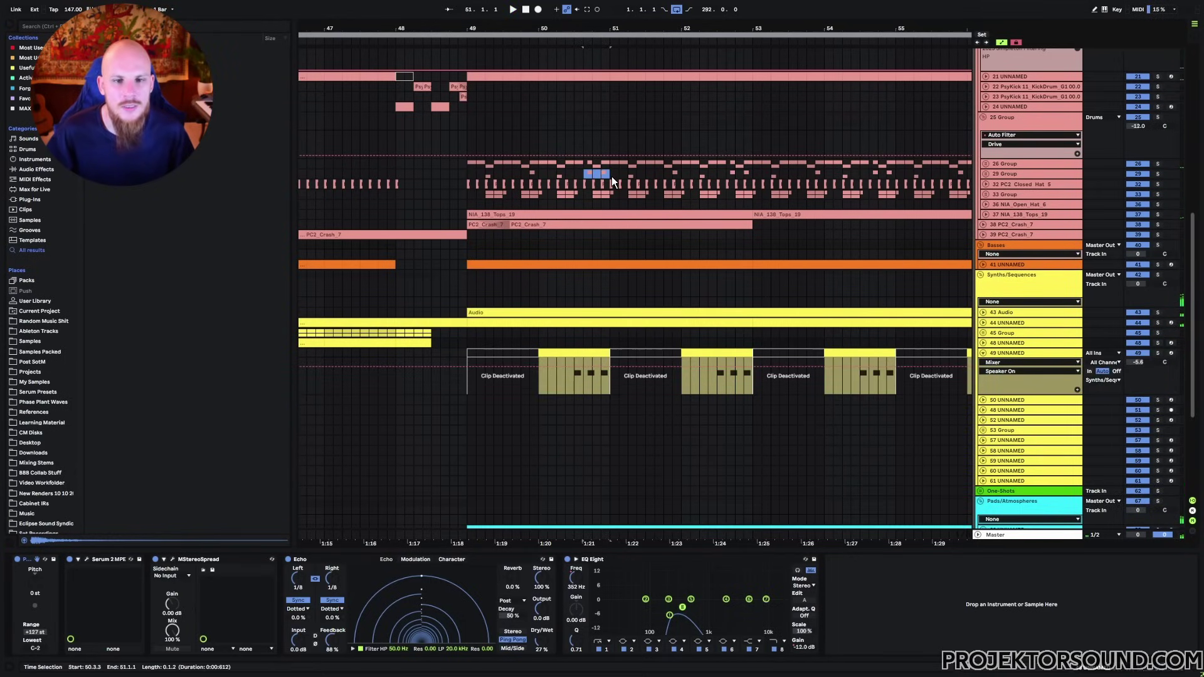
click(621, 392)
double_click(588, 352)
drag(920, 550, 1149, 618)
key(0)
Duplicate track 49's two clips in bars 49 and 50 fourteen times, up to bar 79
click(594, 356)
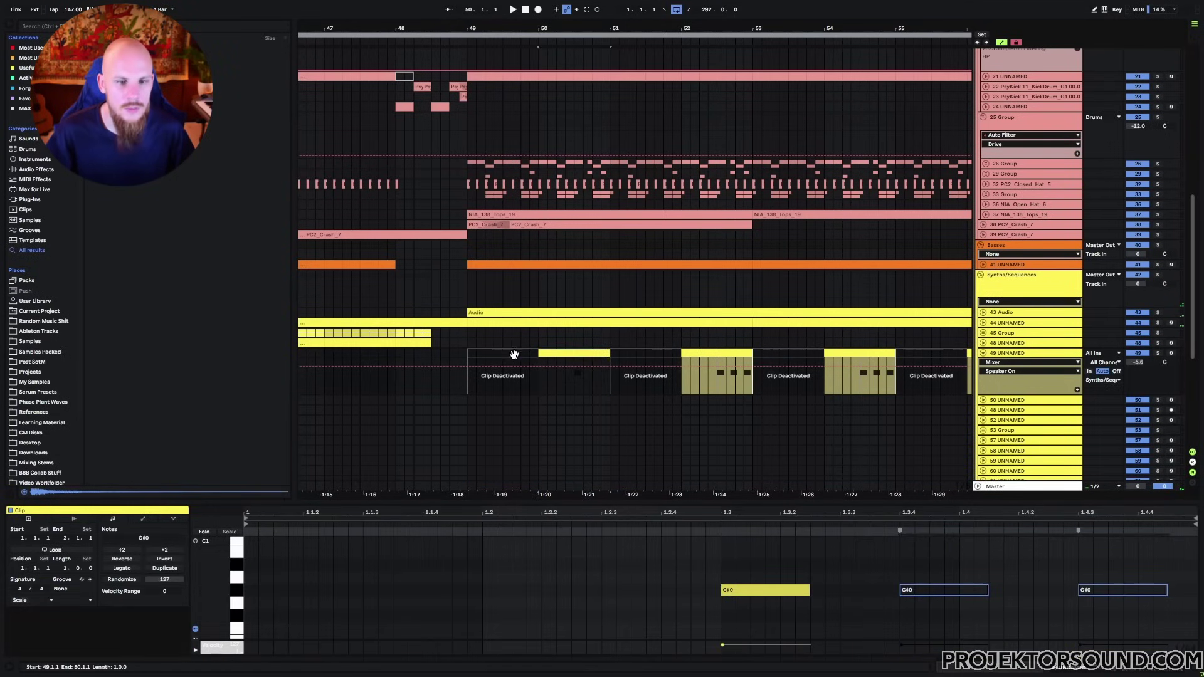
shift+click(507, 354)
key(ctrl+d)
key(ctrl+d)
key(ctrl+d)
key(ctrl+d)
key(ctrl+d)
key(ctrl+d)
key(ctrl+d)
key(ctrl+d)
key(ctrl+d)
key(ctrl+d)
key(ctrl+d)
key(ctrl+d)
key(ctrl+d)
key(ctrl+d)
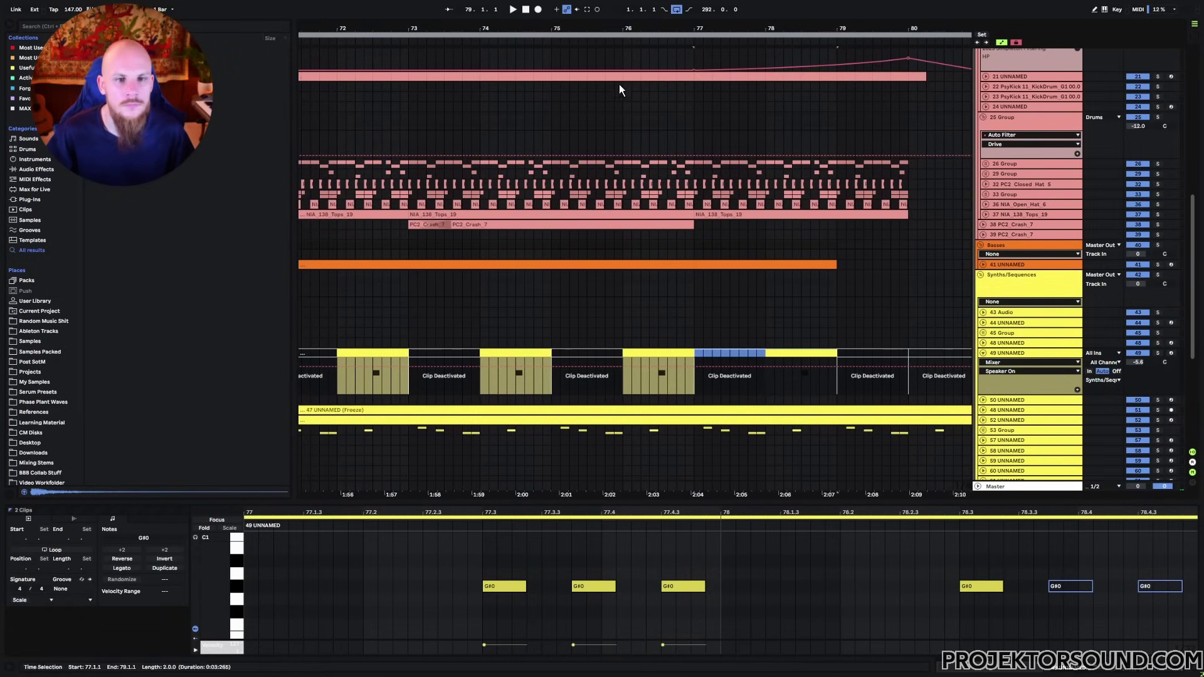
Play the section from bar 49 to check the alternating one-note clips on track 49
drag(616, 27, 859, 13)
drag(657, 76, 860, 77)
drag(520, 219, 869, 224)
click(542, 350)
key(space)
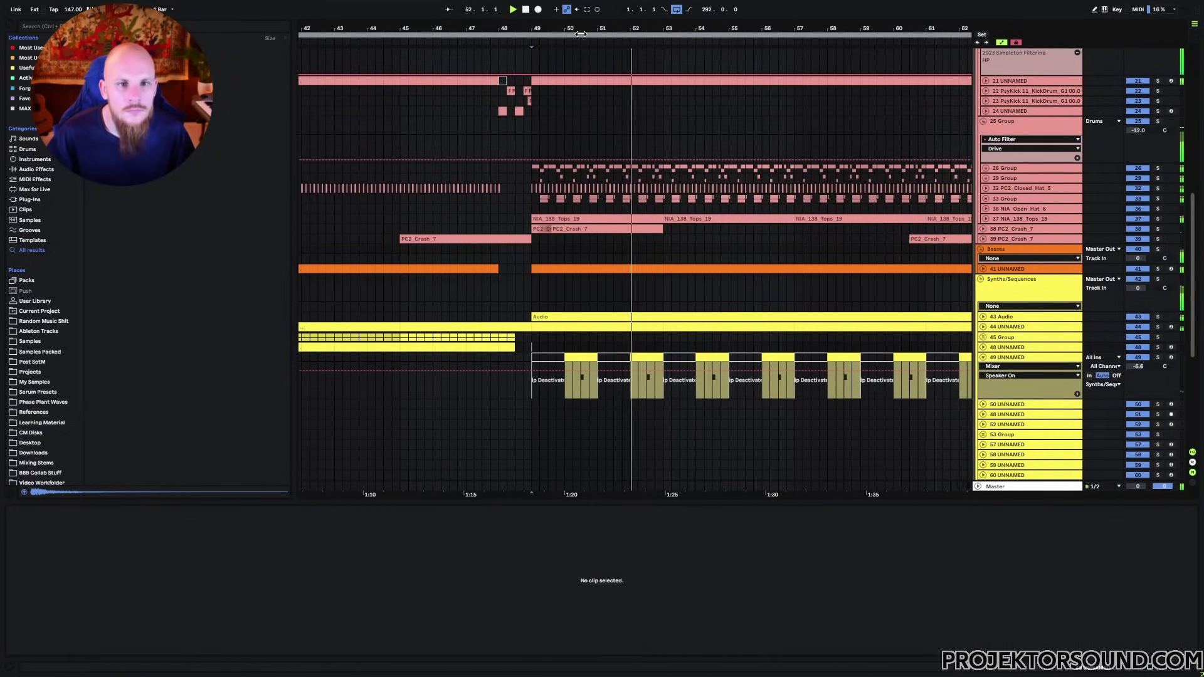
scroll(586, 379, up, 2)
scroll(596, 199, up, 1)
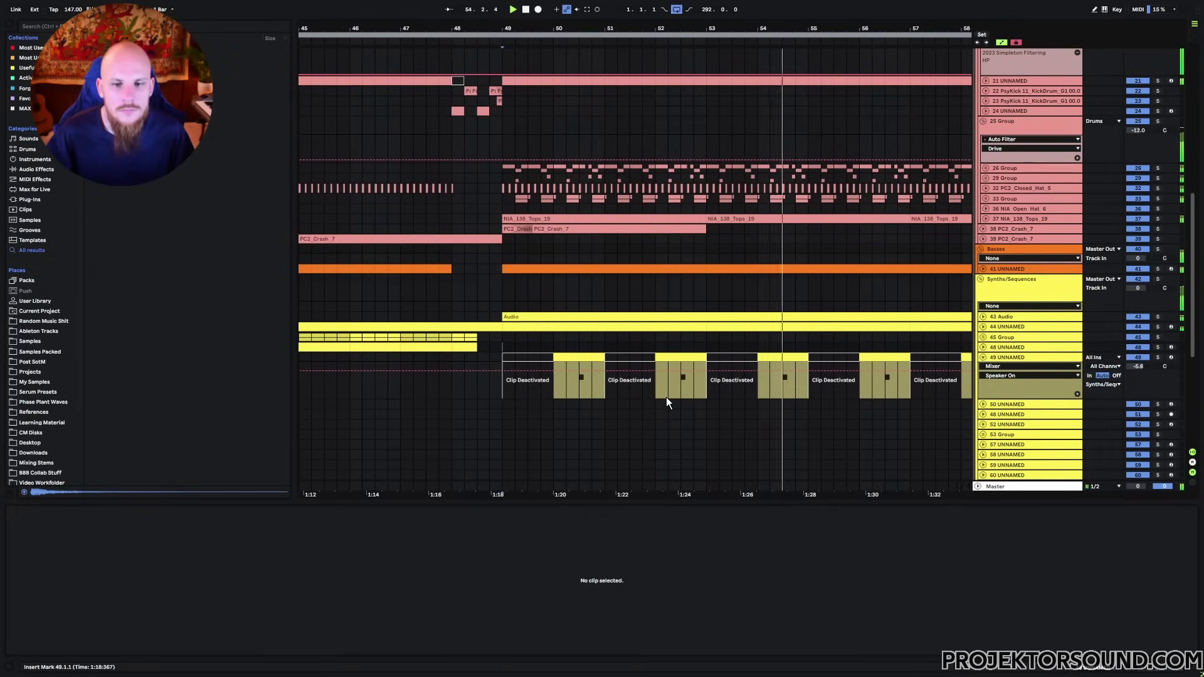
key(space)
Copy track 49's bar 50 clip onto bar 49 and duplicate it nine times up to bar 59
drag(589, 357, 520, 357)
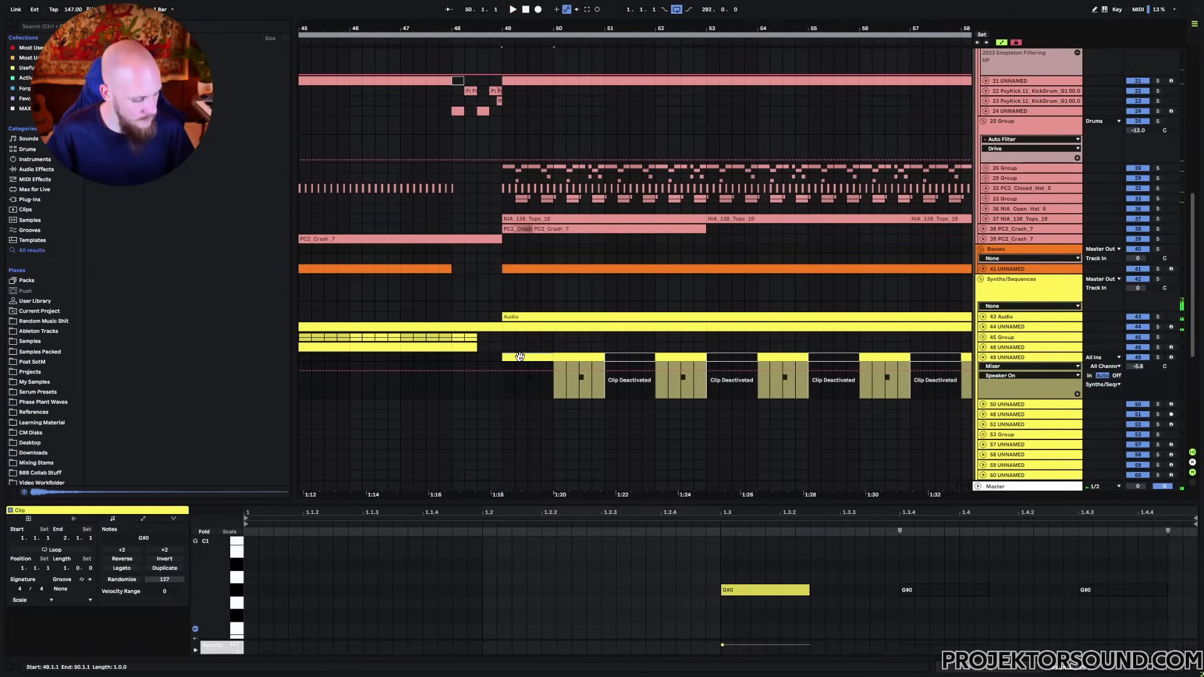
key(ctrl+d)
key(ctrl+d)
key(ctrl+d)
key(ctrl+d)
key(ctrl+d)
key(ctrl+d)
key(ctrl+d)
key(ctrl+d)
key(ctrl+d)
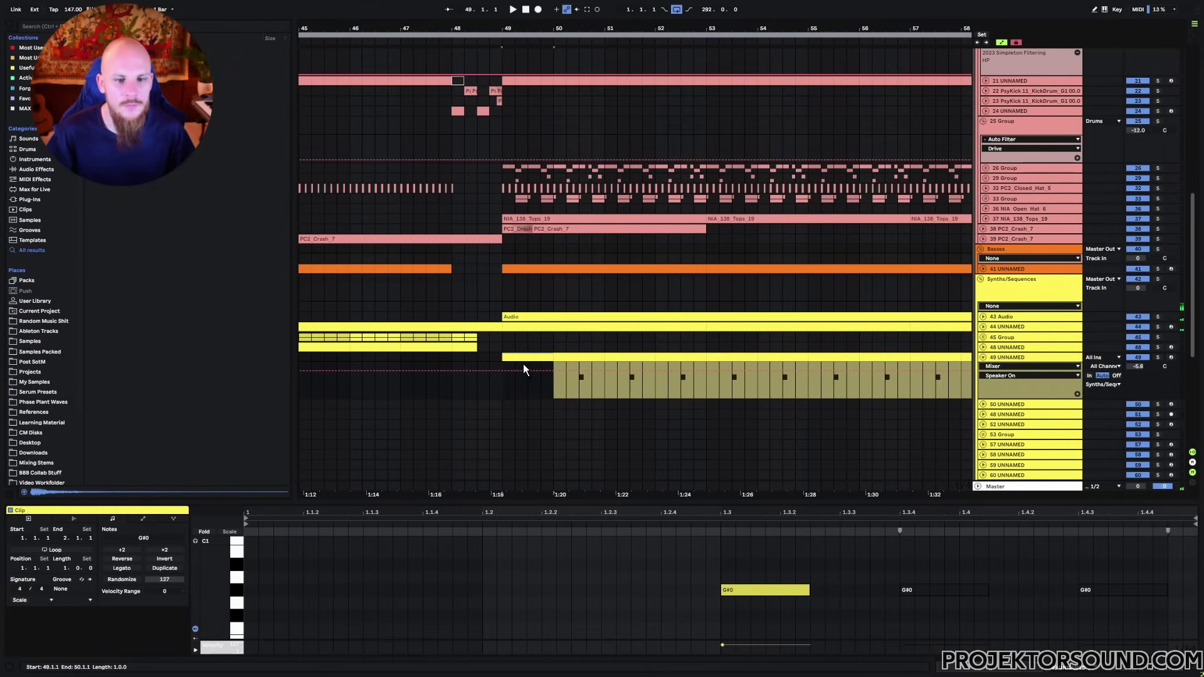
During playback, duplicate track 49's eight clips from bars 49 to 57 three times, up to bar 81
key(space)
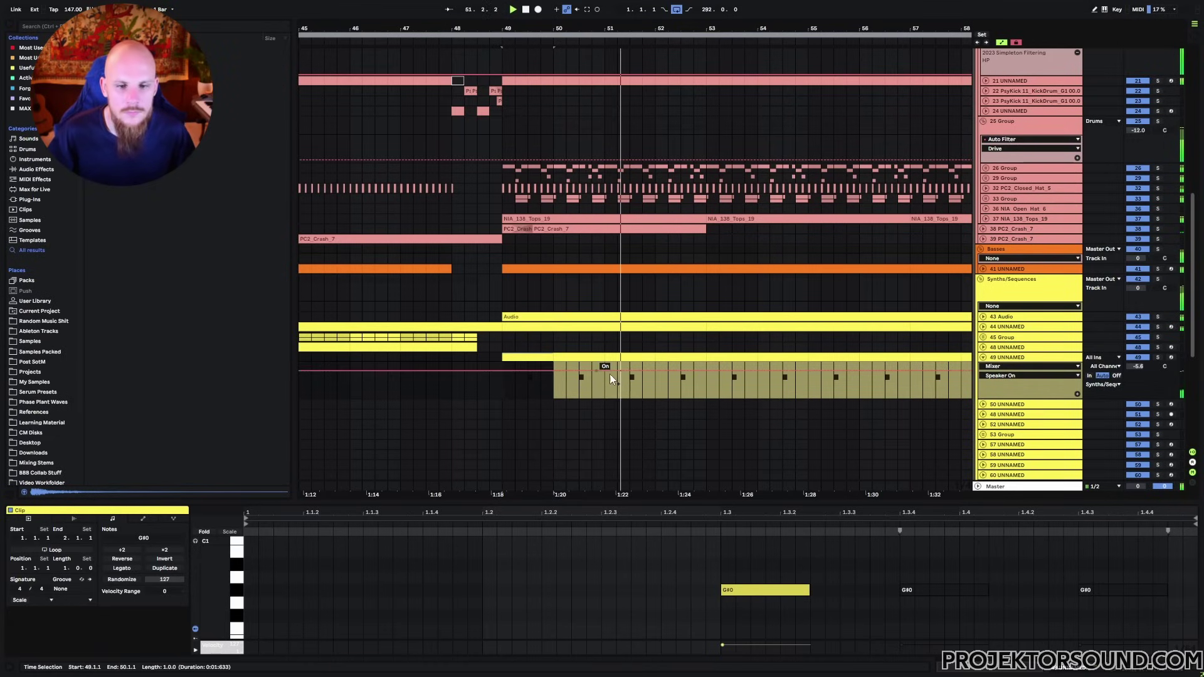
ctrl+alt+drag(699, 385, 453, 368)
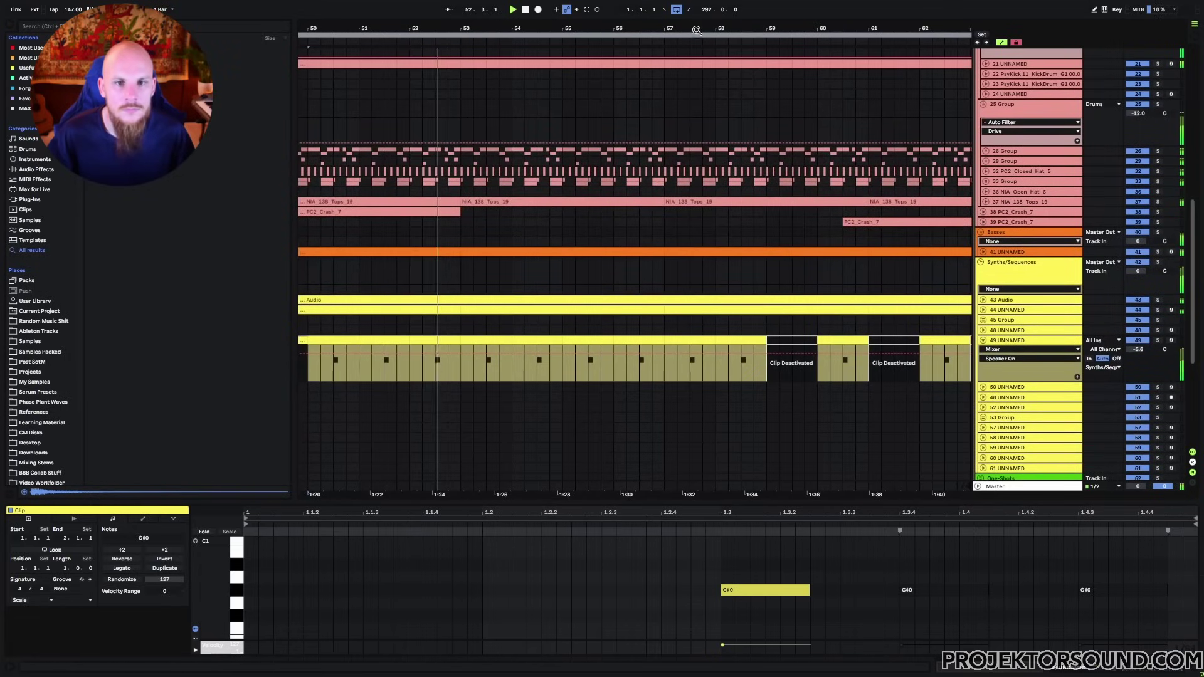
drag(695, 28, 695, 13)
scroll(678, 342, down, 2)
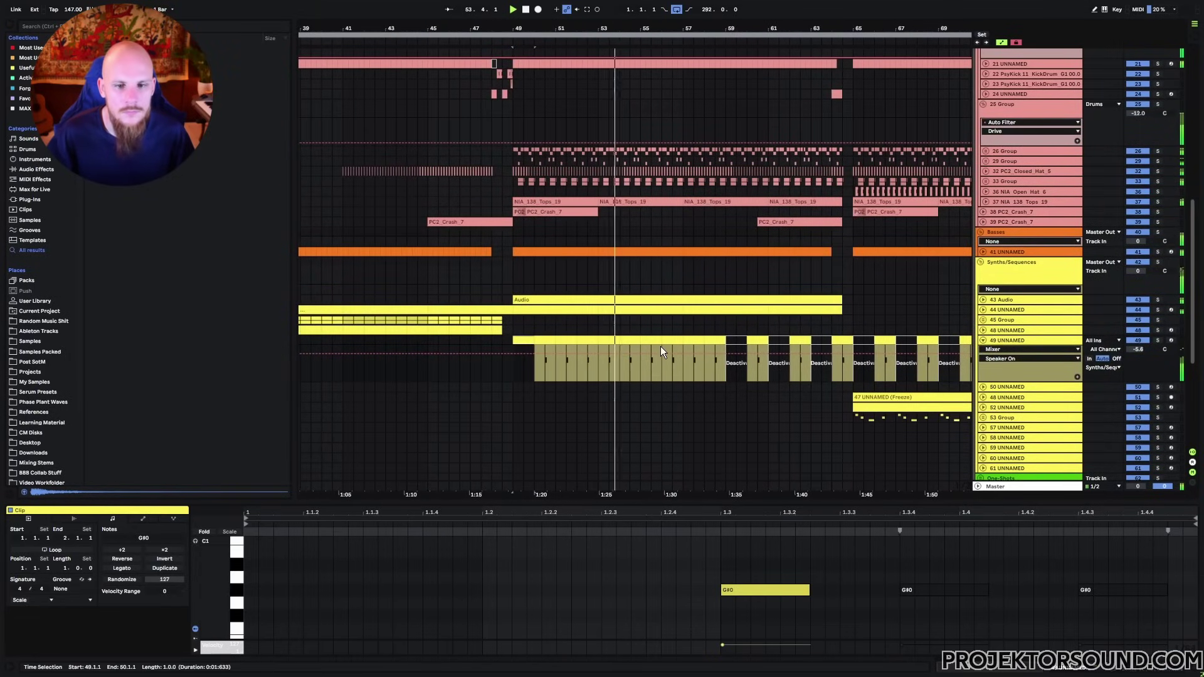
shift+click(677, 342)
key(ctrl+d)
key(ctrl+d)
key(ctrl+d)
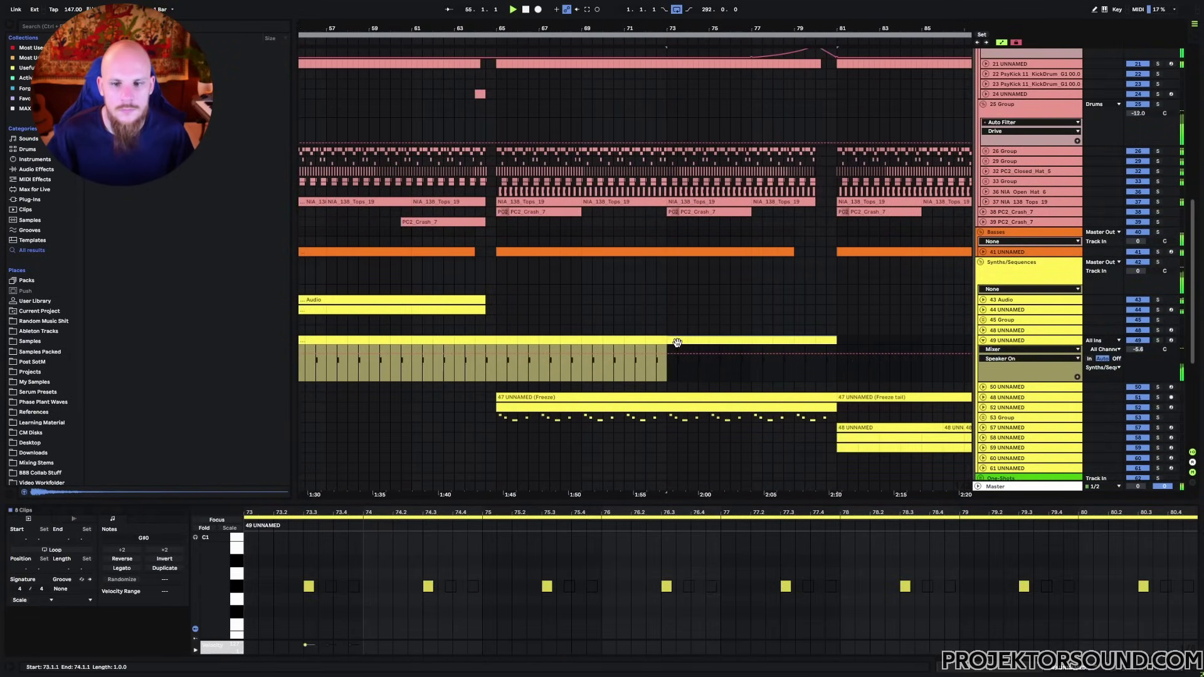
Deactivate track 49's clips in bars 79 and 80, and keep listening to the section
drag(793, 339, 836, 339)
key(0)
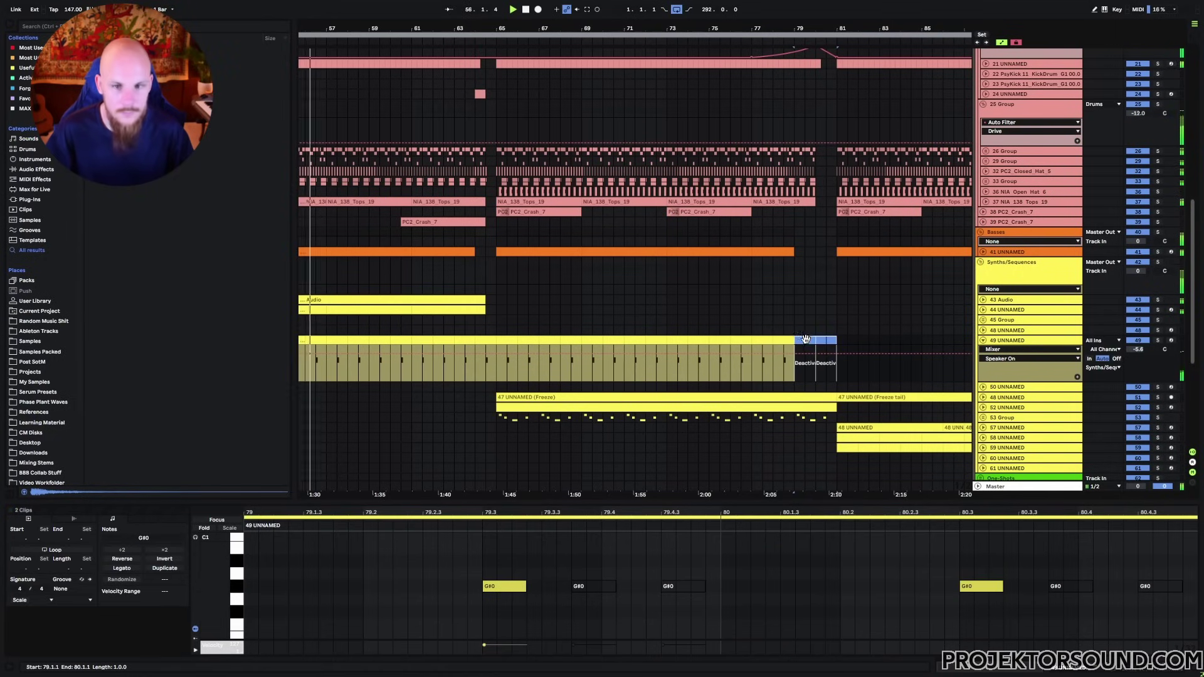
click(809, 341)
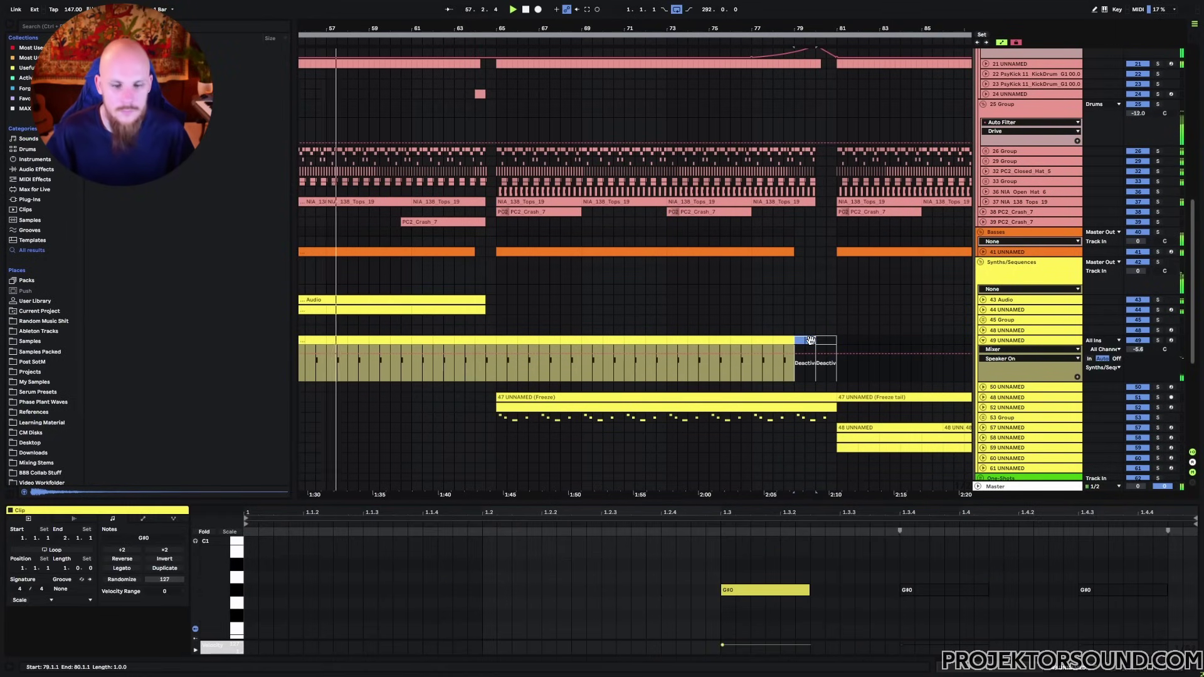
scroll(628, 381, left, 5)
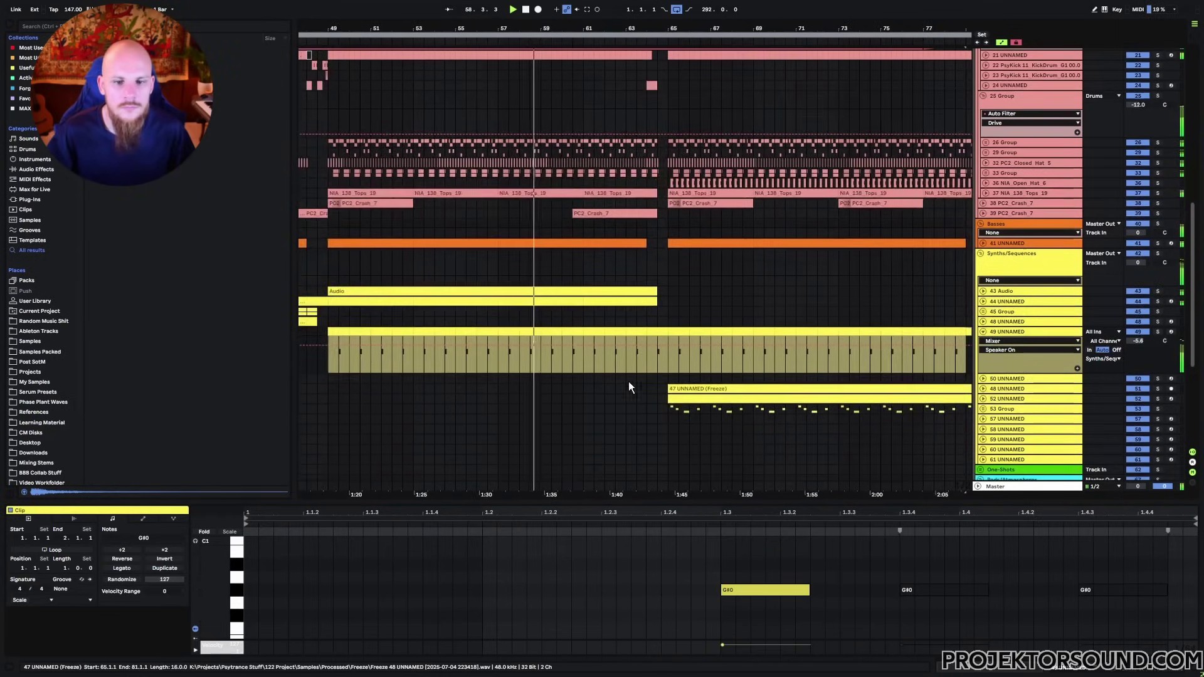
scroll(693, 374, down, 1)
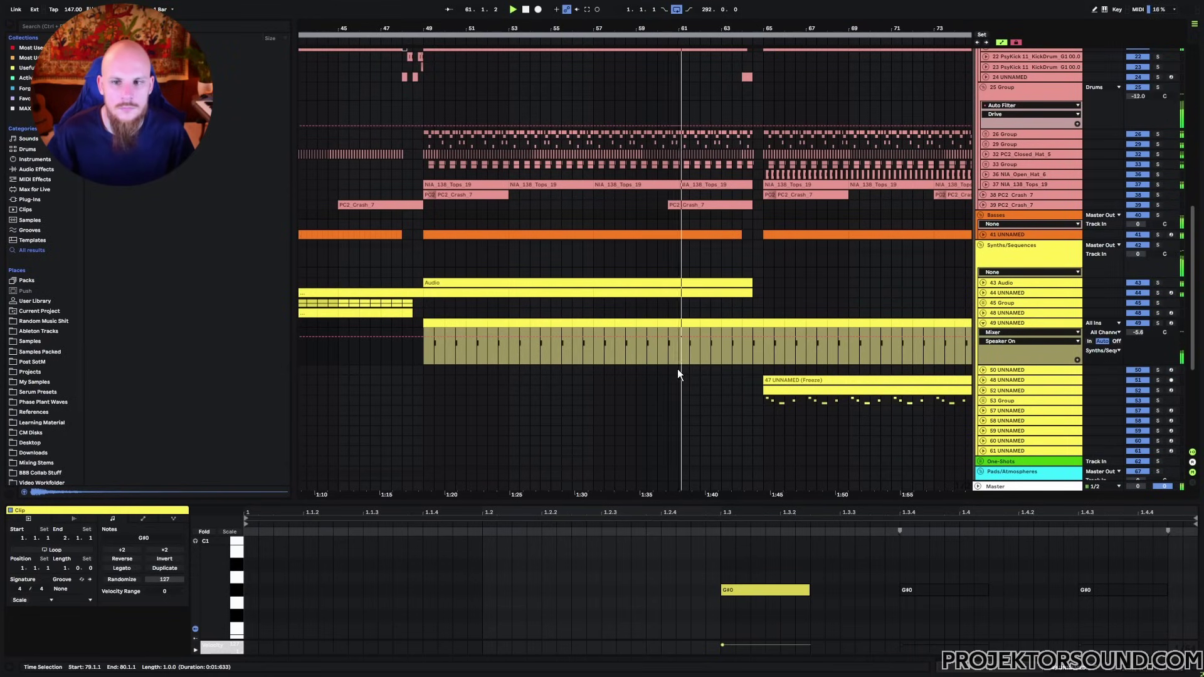
Fold track 49, unfold empty track 50 and load a Serum 2 instrument on it
click(982, 322)
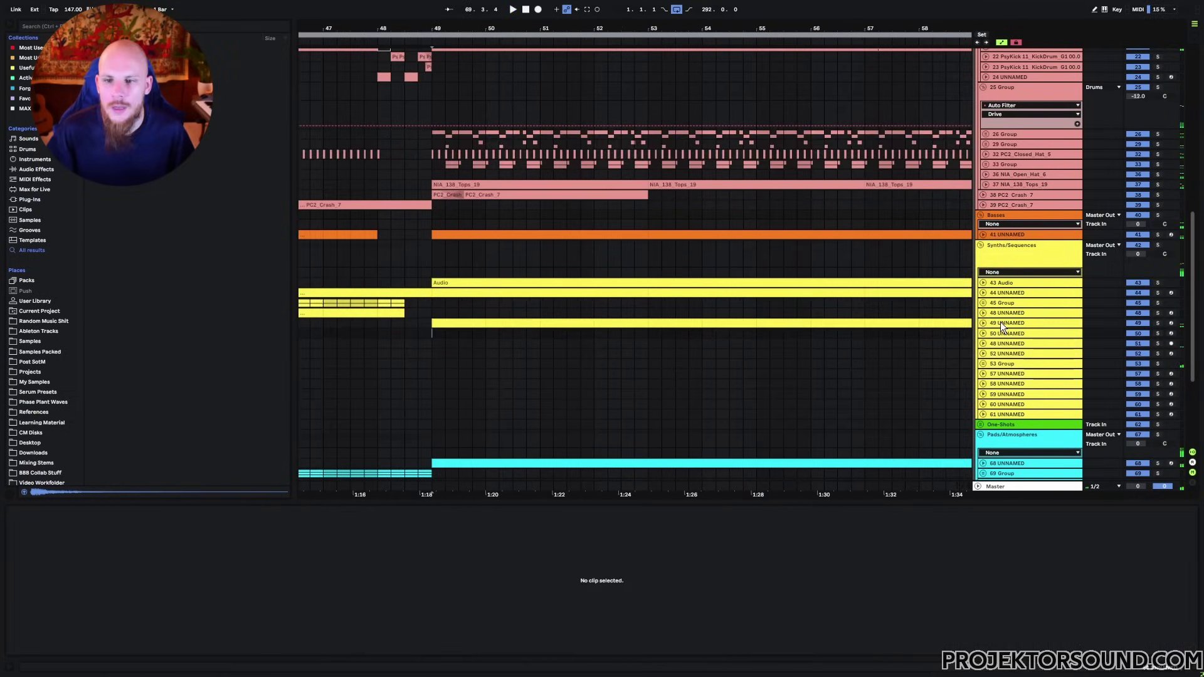
click(1001, 323)
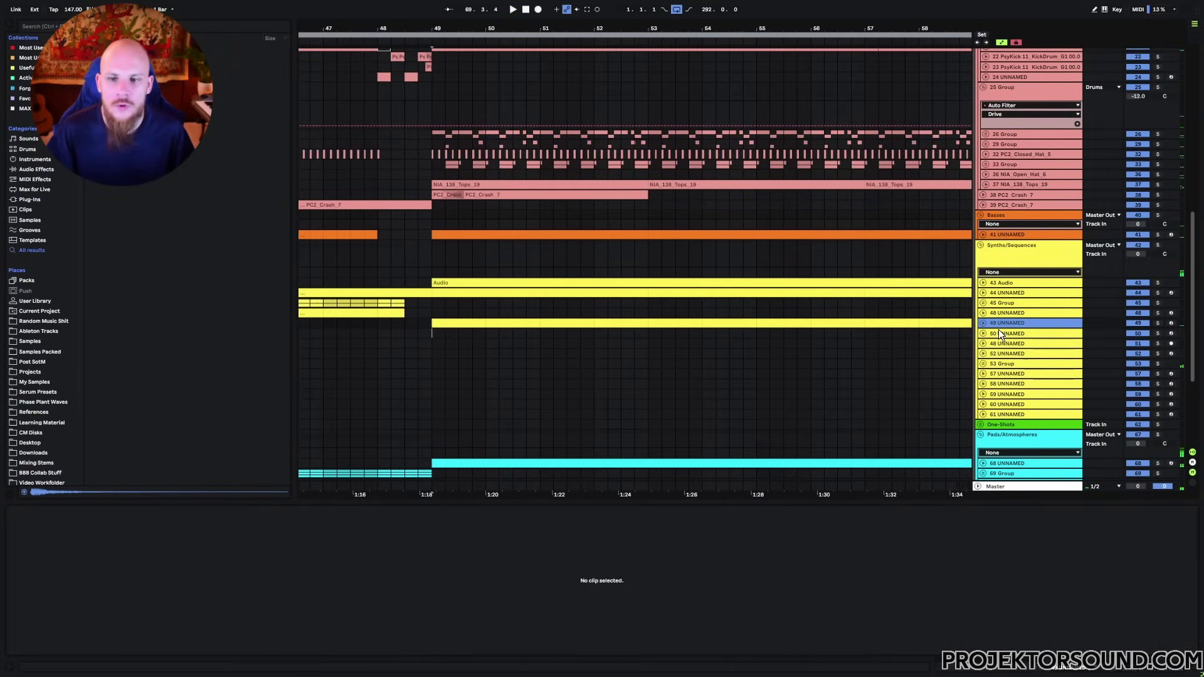
click(994, 334)
click(982, 335)
right_click(468, 342)
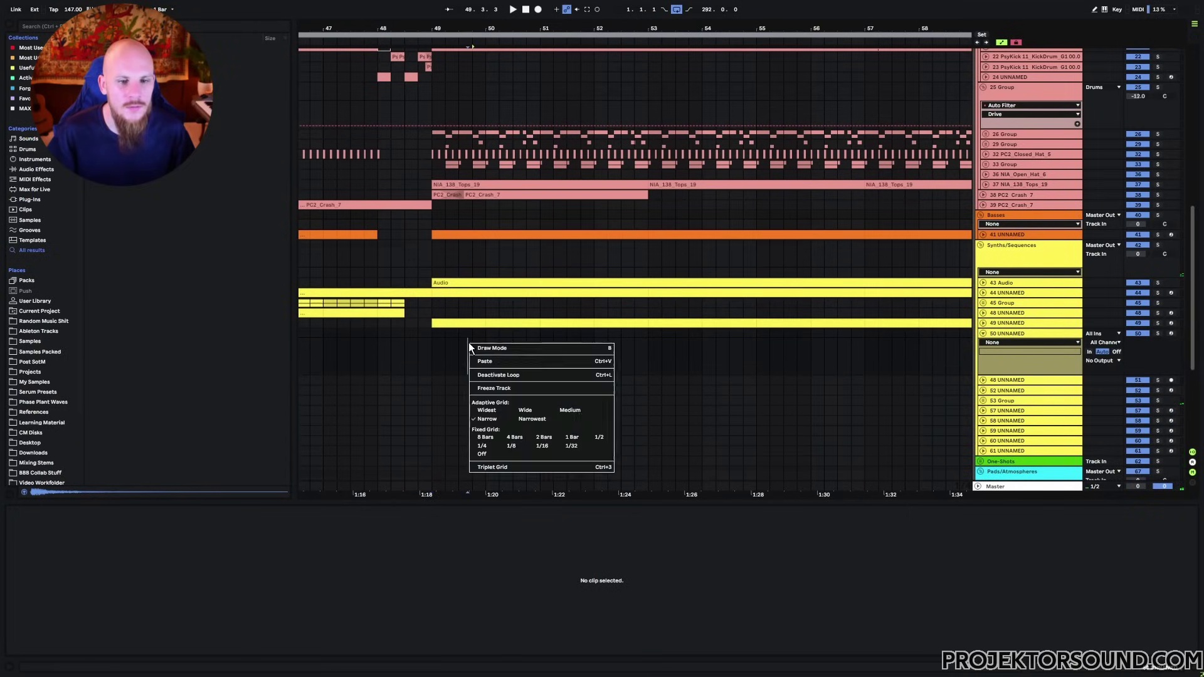
mouse_move(529, 350)
click(643, 240)
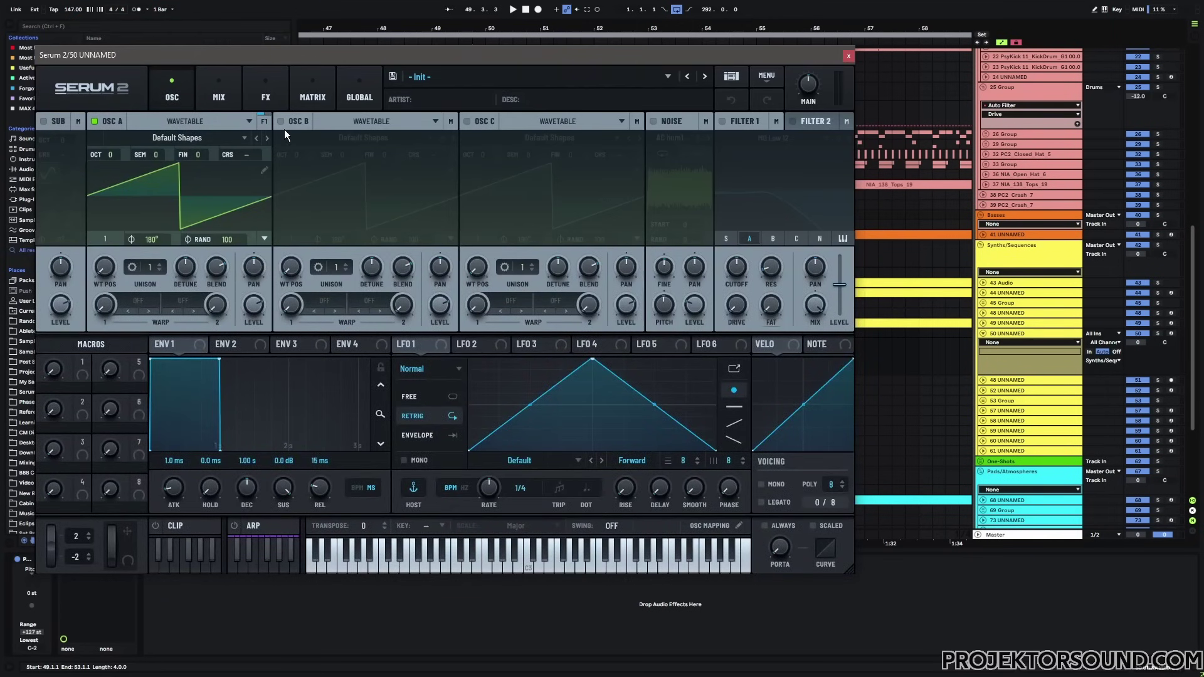
Solo and record-arm track 50, then play a test note through Serum 2's Init patch
click(1169, 334)
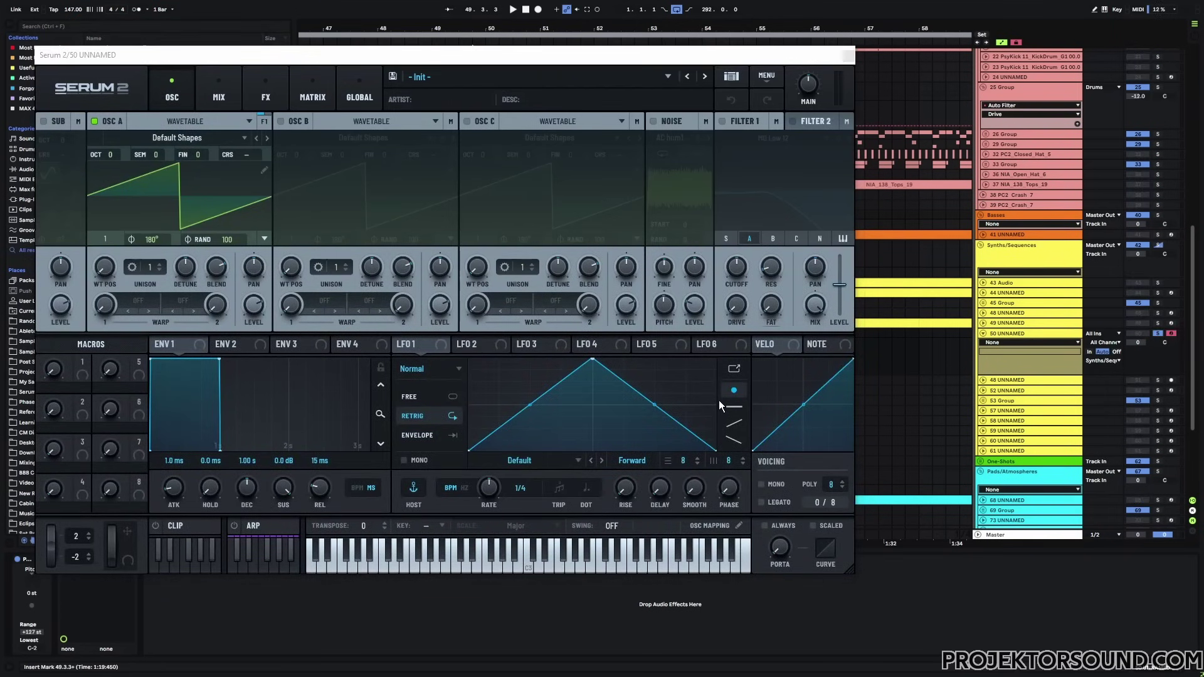
key(m)
key(a)
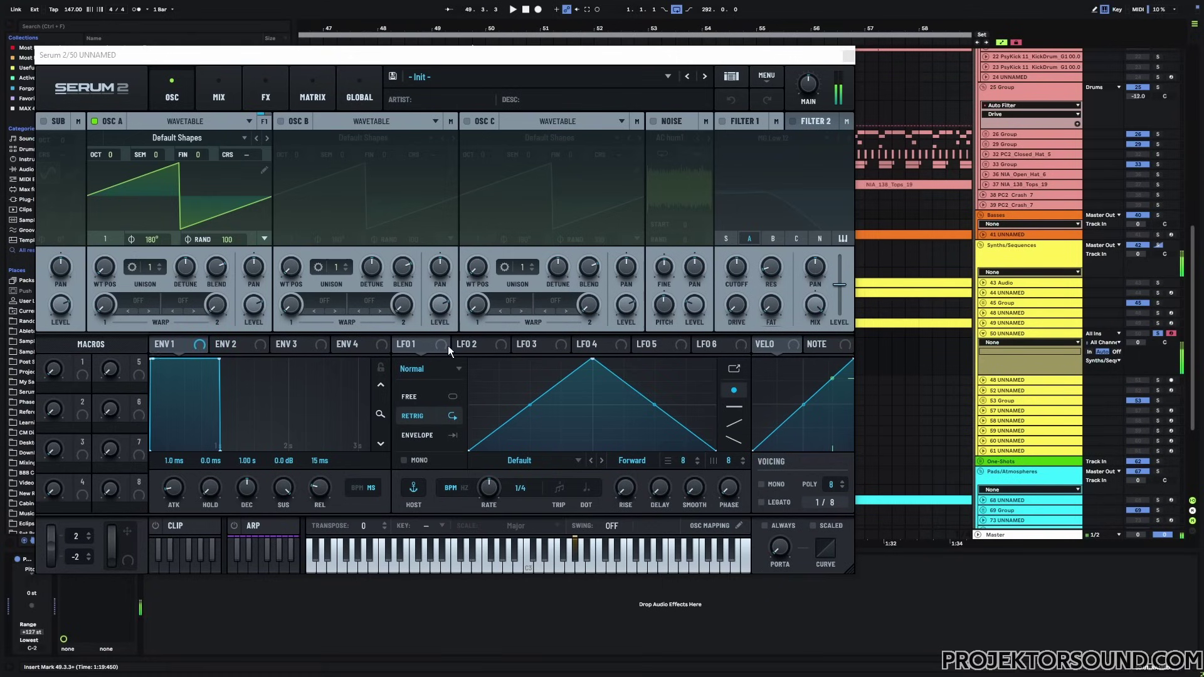
Enable oscillators B and C at +7 and +10 semitones, plus a saw-shaped sub oscillator with a coarse pitch of 5.02
click(281, 121)
drag(341, 155, 362, 124)
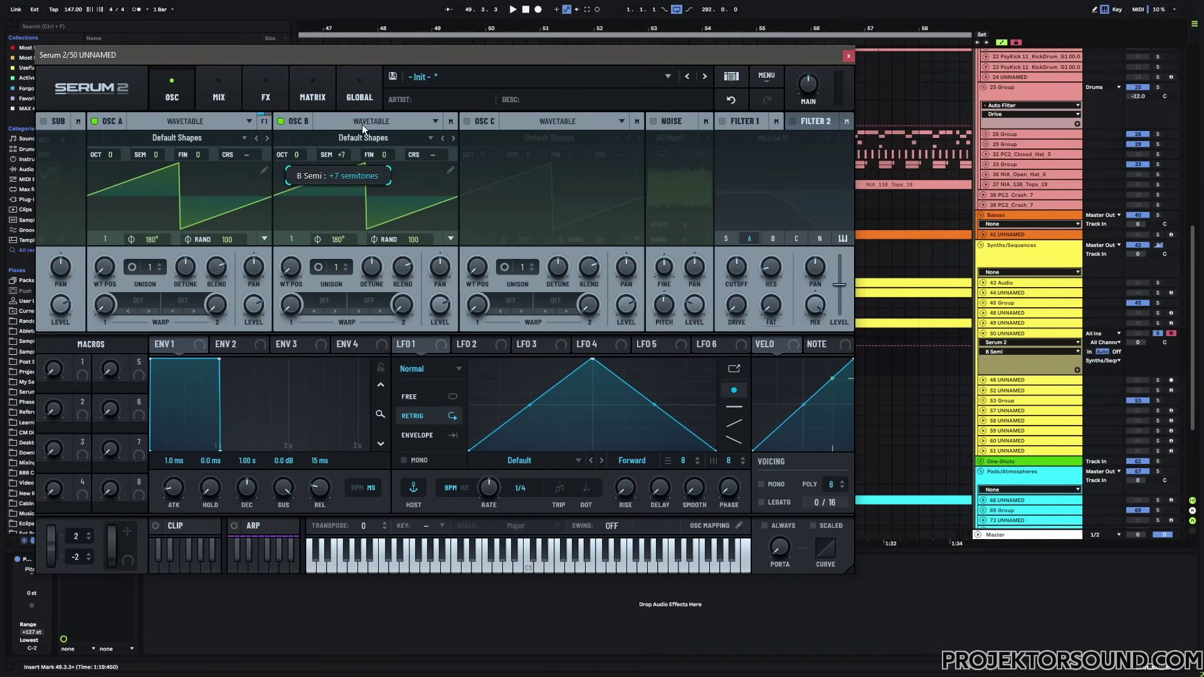
click(466, 121)
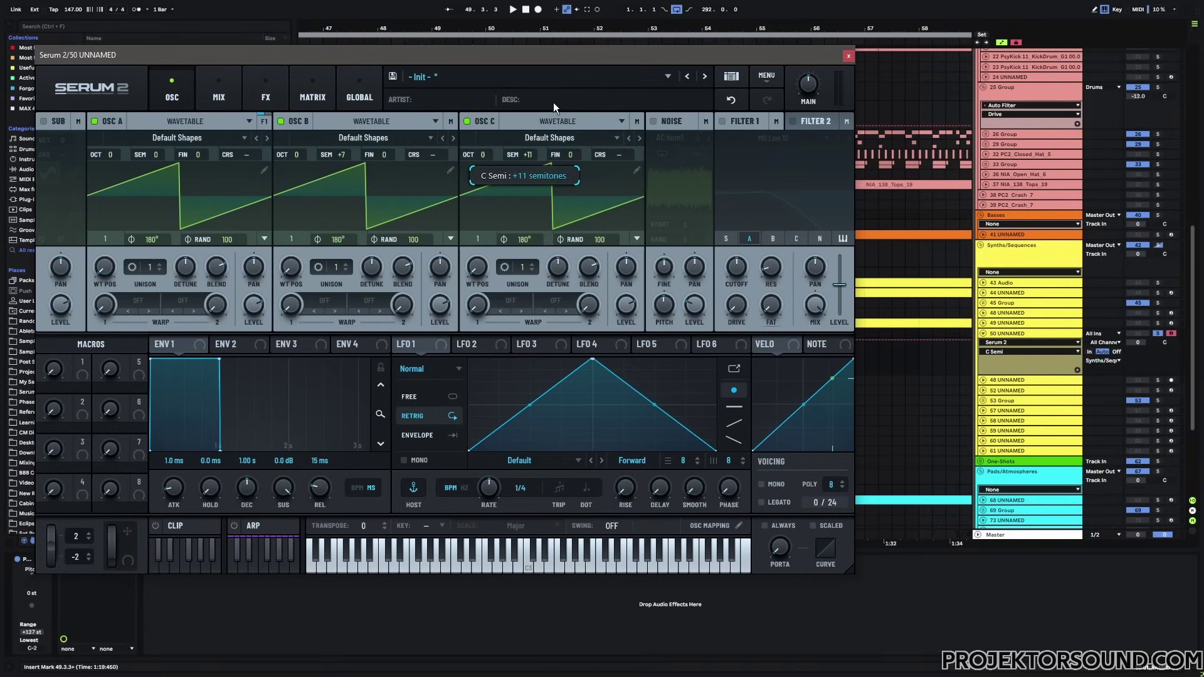
drag(553, 103, 554, 104)
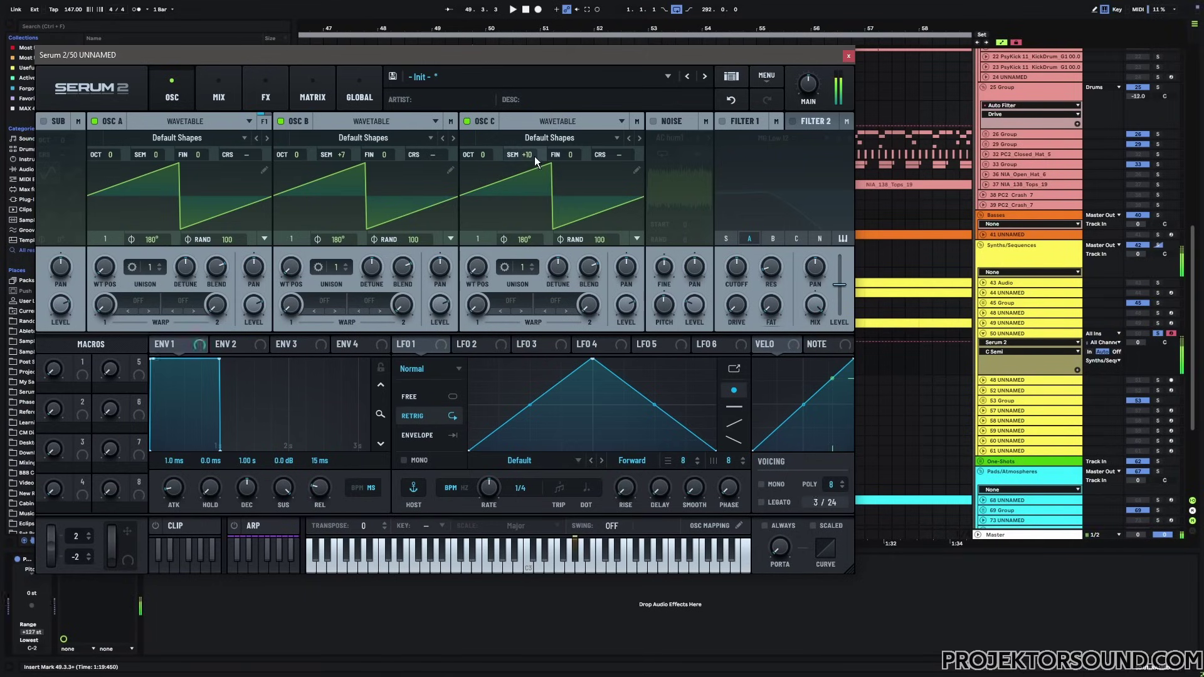
mouse_move(534, 156)
mouse_down()
mouse_move(531, 187)
mouse_move(545, 111)
mouse_move(540, 134)
mouse_up()
click(44, 122)
mouse_move(65, 152)
mouse_down()
mouse_move(88, 133)
mouse_move(65, 165)
mouse_up()
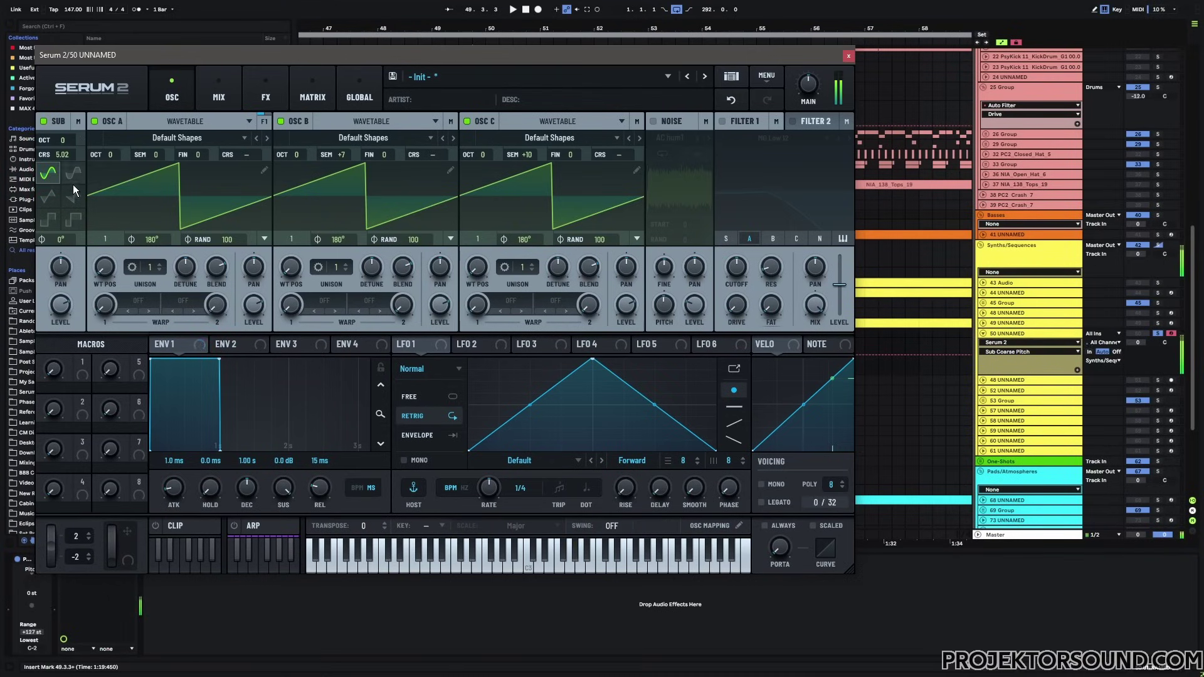
Add a Chorus effect with 52% feedback and reduced depth, followed by a Hyper/Dimension effect
click(227, 99)
click(261, 105)
click(54, 145)
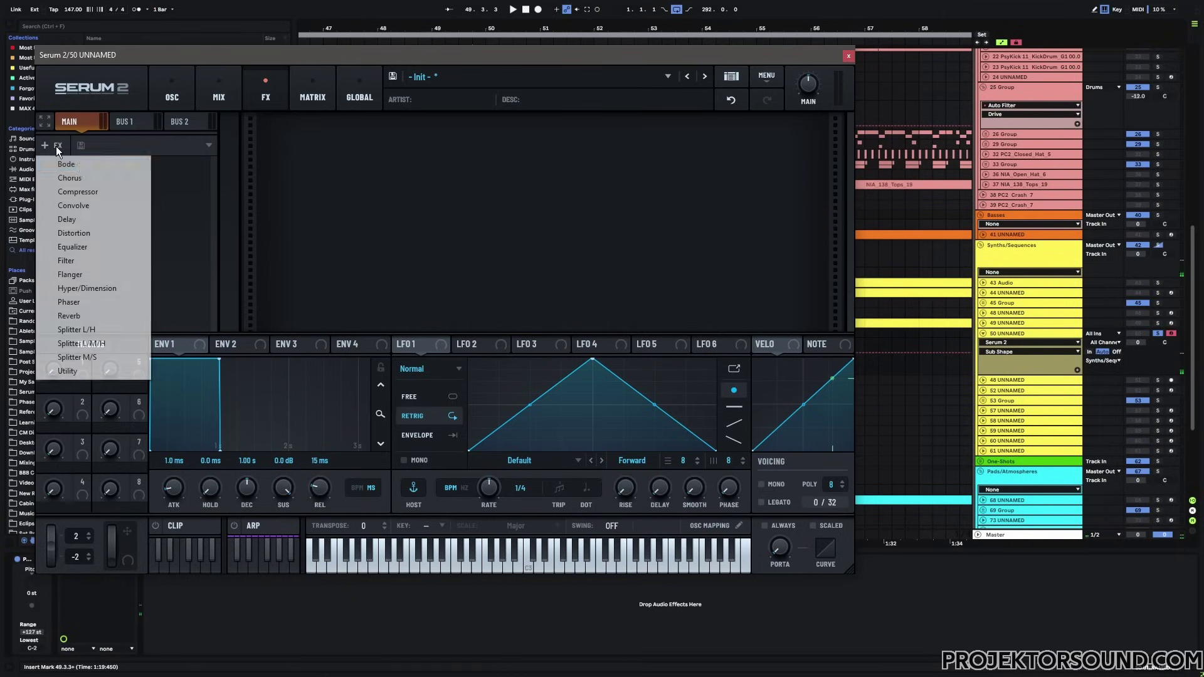
click(85, 182)
drag(597, 145, 611, 81)
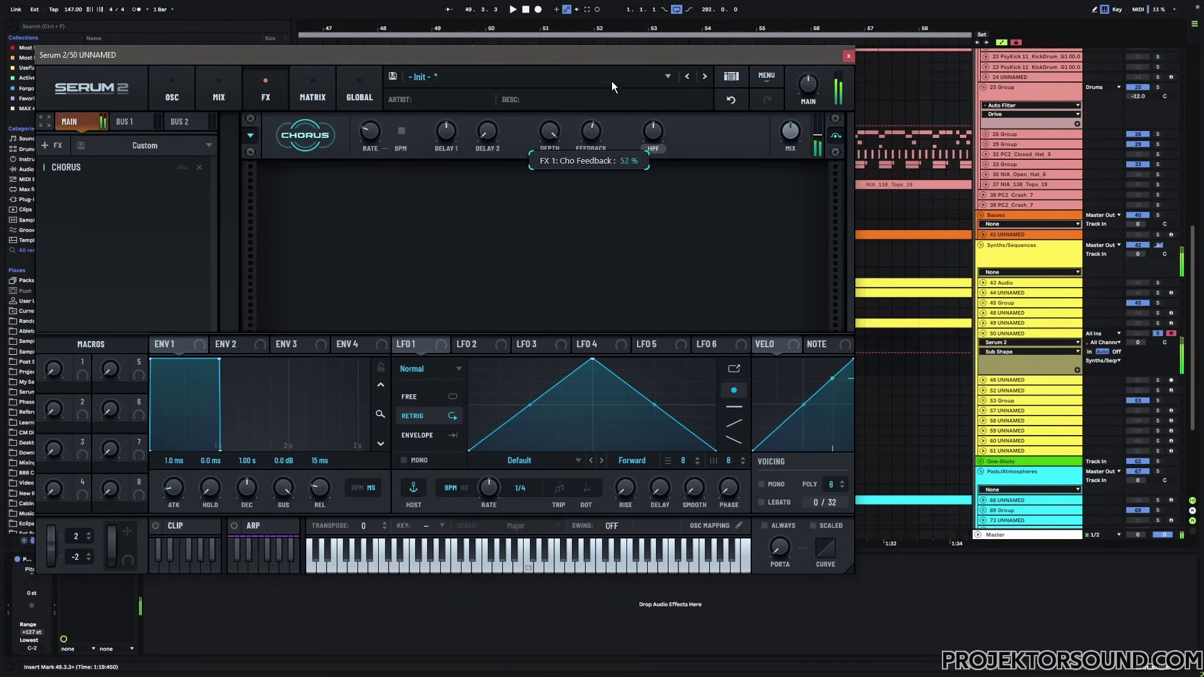
drag(549, 132, 543, 173)
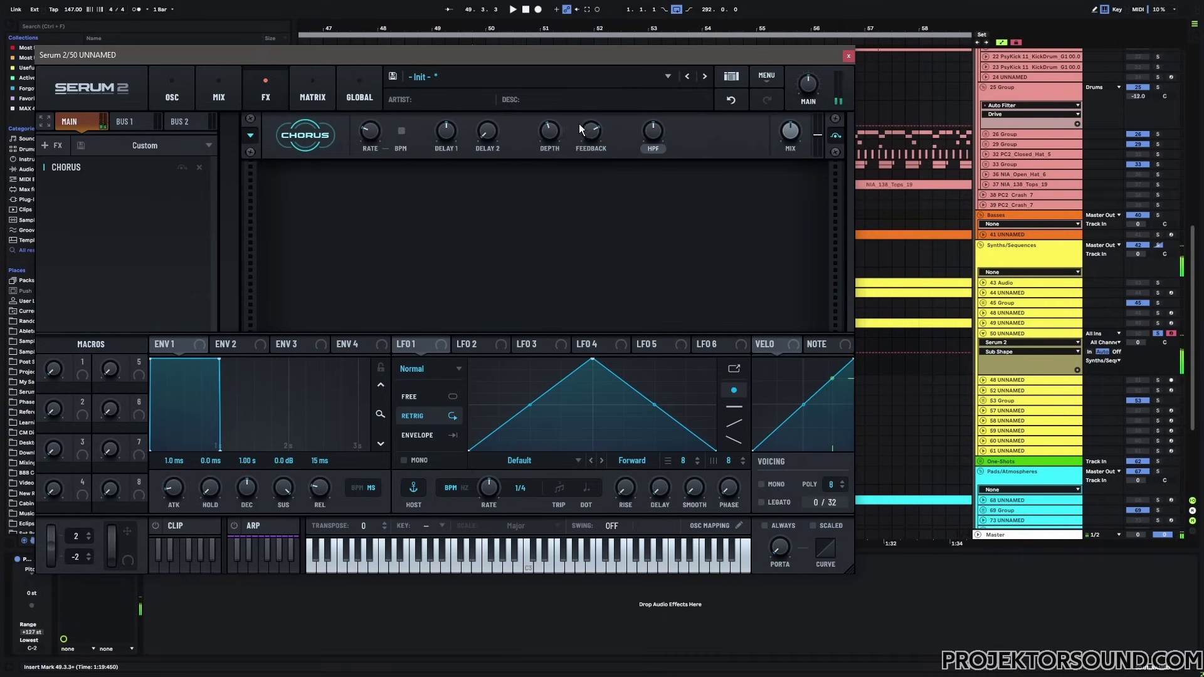
click(49, 145)
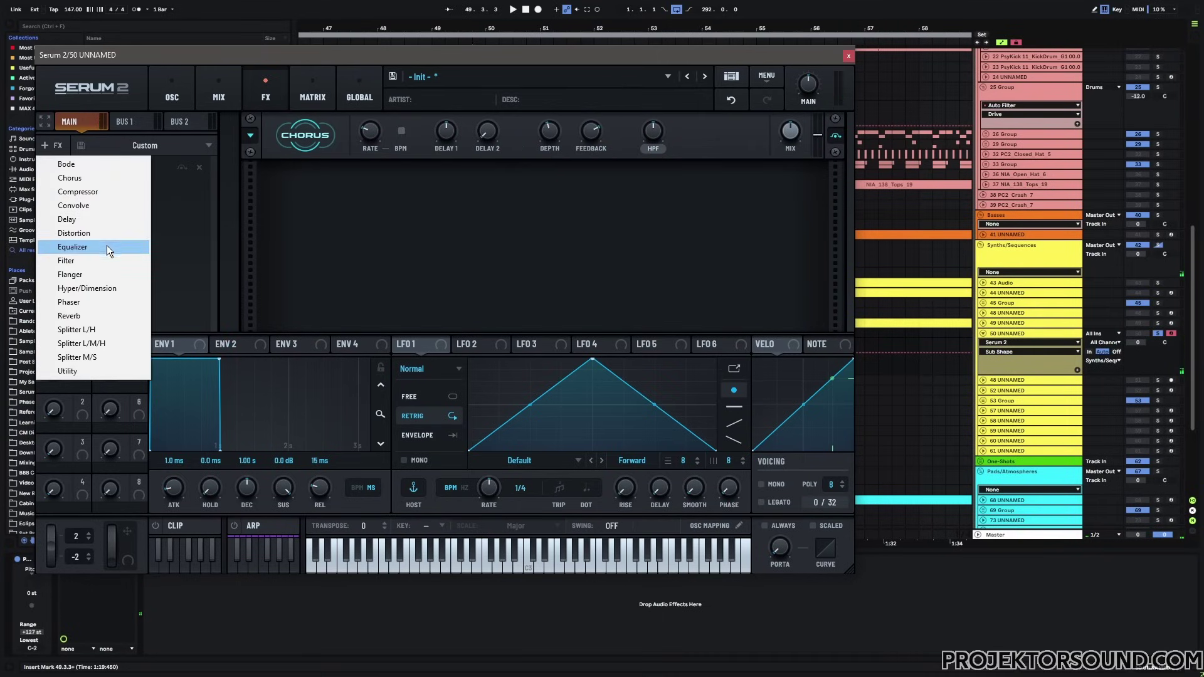
click(87, 288)
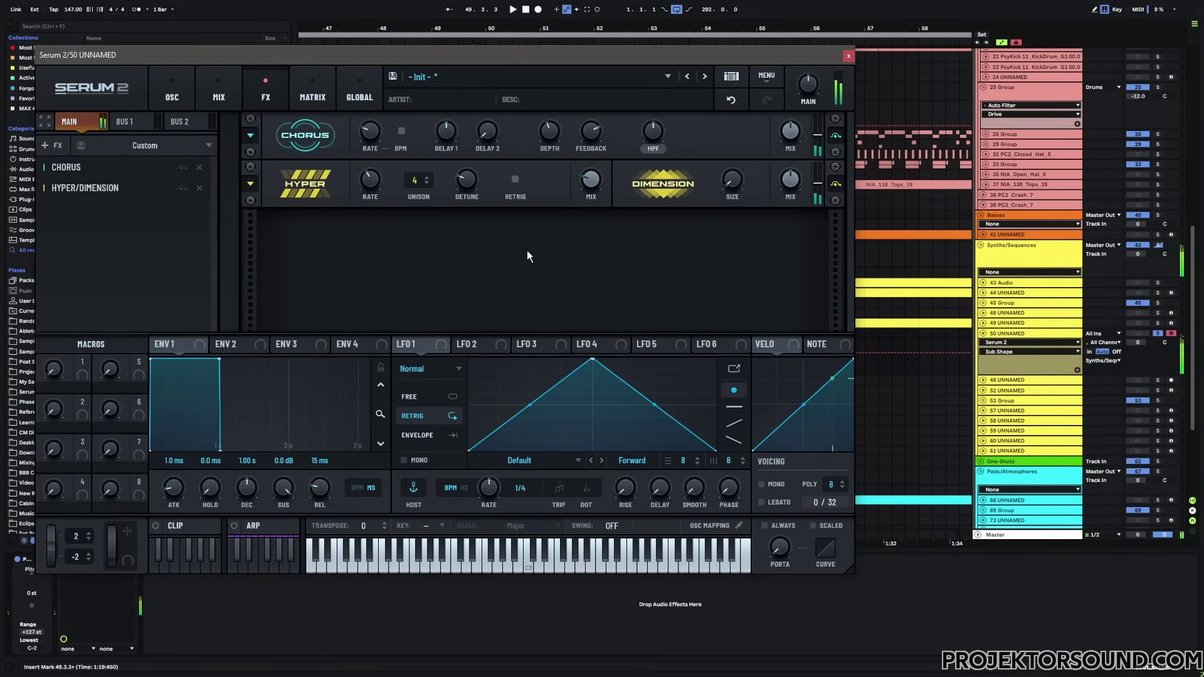
Enable the noise oscillator and Filter 1, route the sound sources through the filter, and set its type to Reverb
click(187, 94)
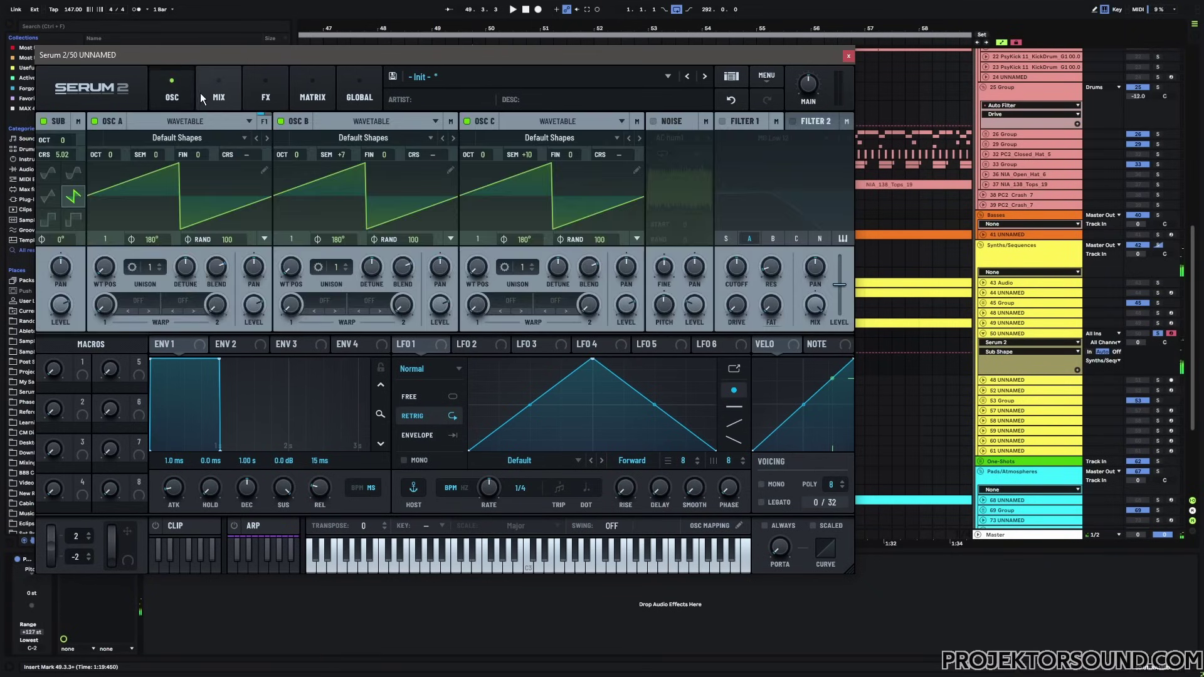
click(722, 121)
click(772, 238)
click(777, 244)
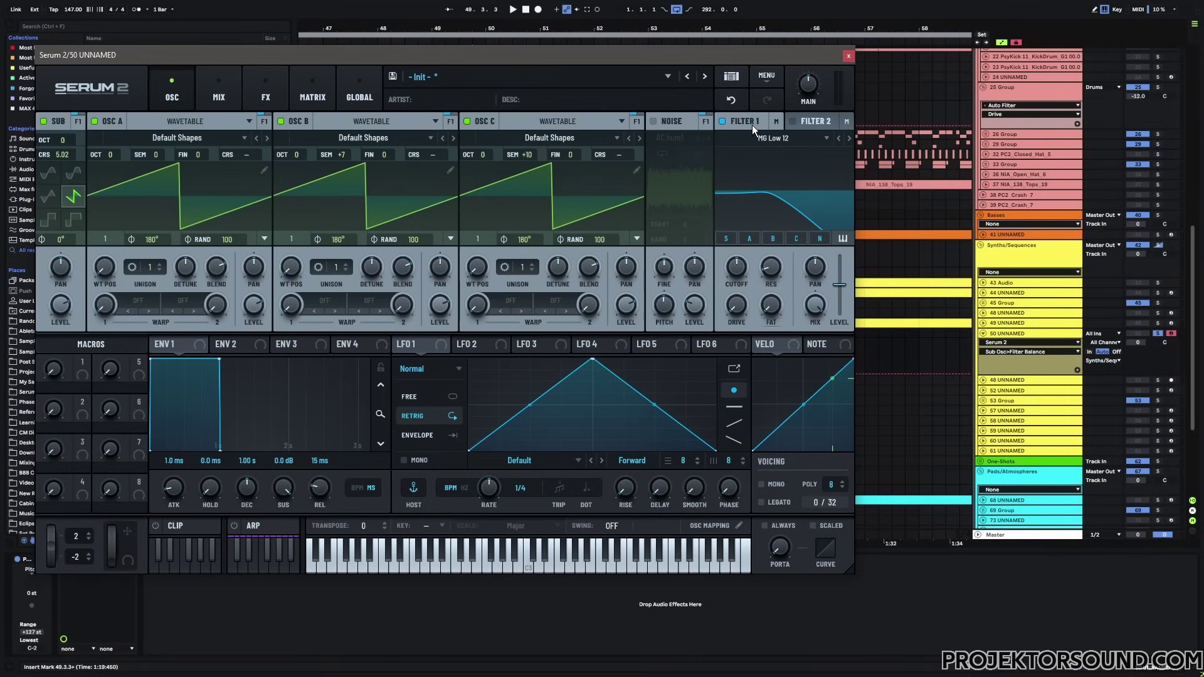
click(655, 123)
click(775, 138)
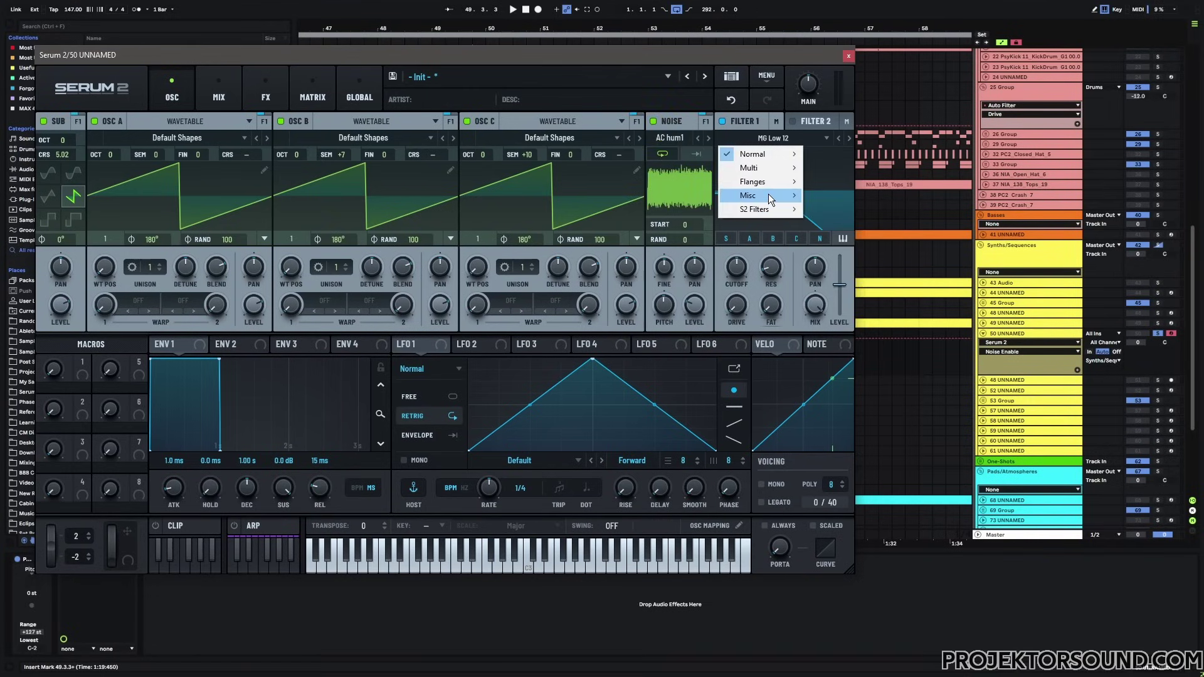
mouse_move(771, 198)
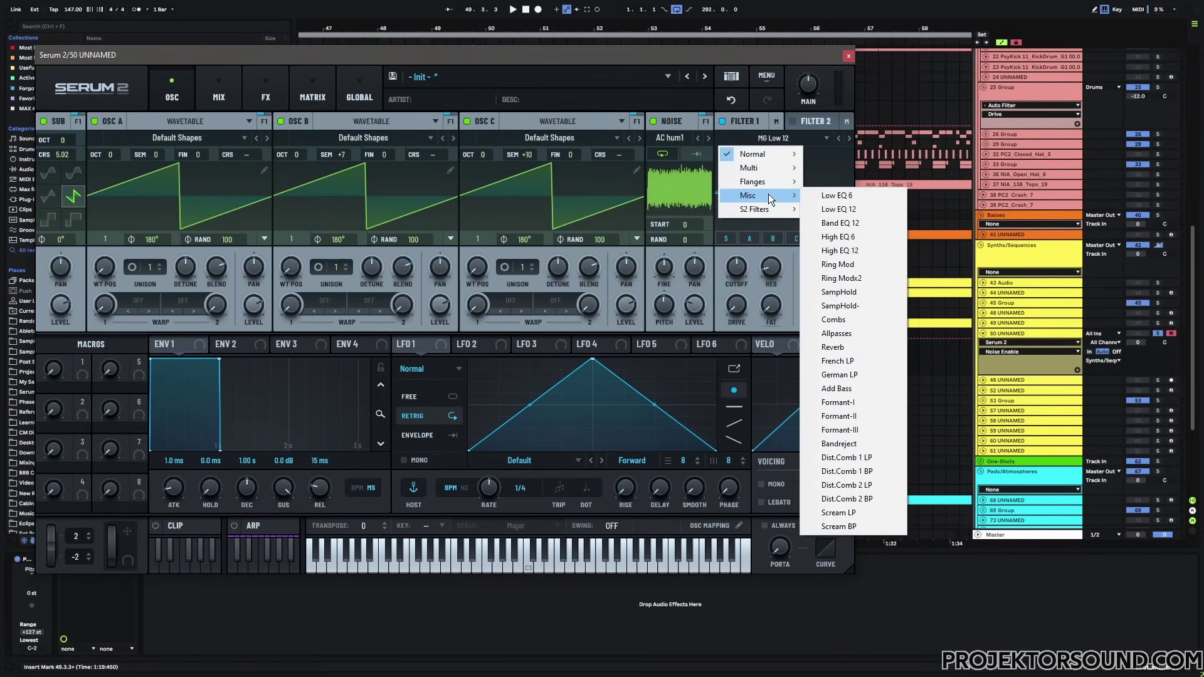
click(853, 347)
Adjust Filter 1's cutoff, drive and damping, and pull its mix all the way down
drag(733, 286, 771, 306)
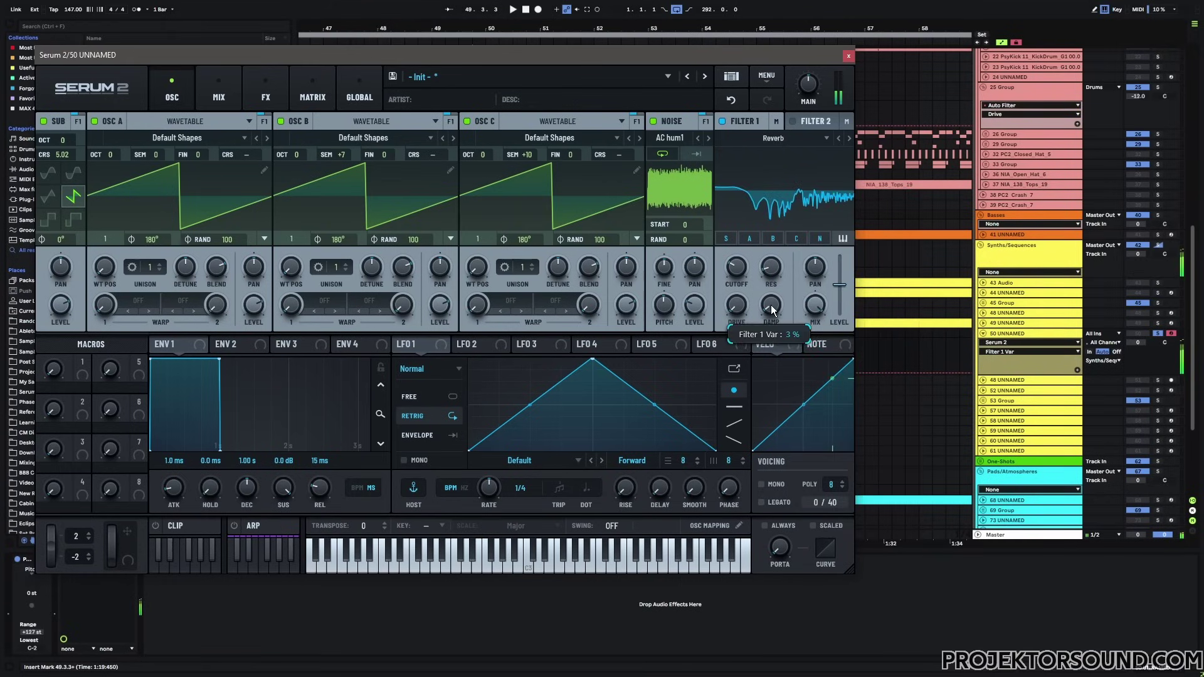
mouse_move(736, 267)
mouse_down()
mouse_move(743, 224)
mouse_move(740, 251)
mouse_up()
mouse_move(747, 293)
mouse_down()
mouse_move(750, 268)
mouse_move(750, 280)
mouse_up()
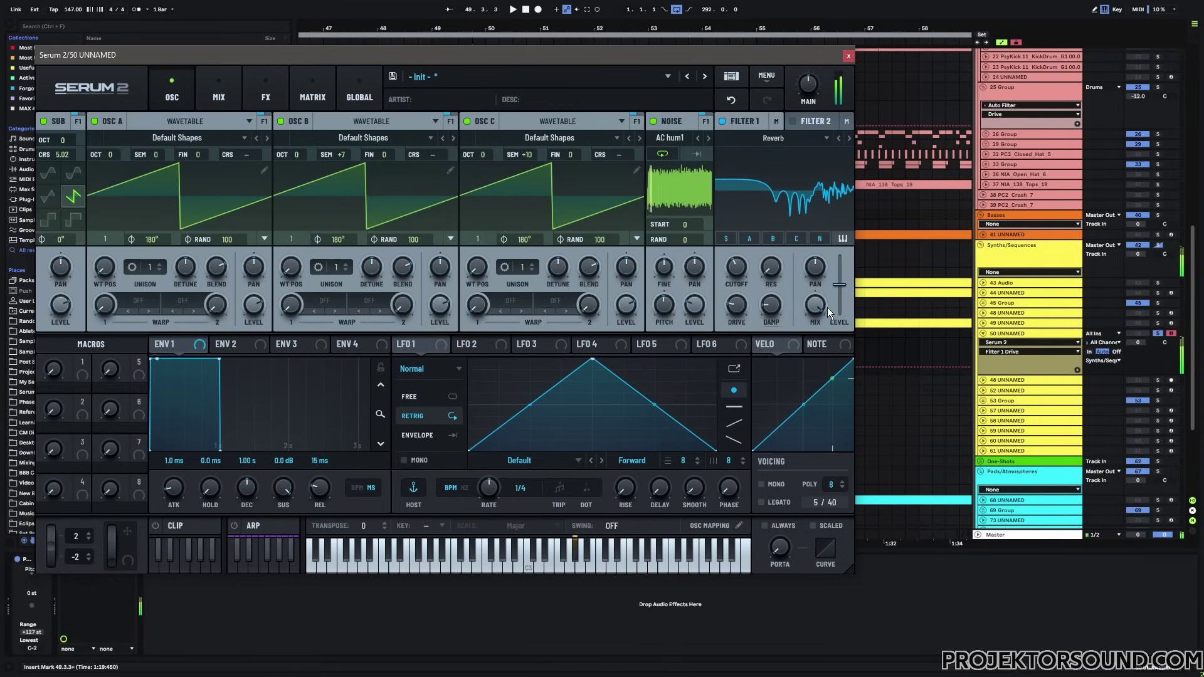
drag(822, 306, 759, 511)
Shape Envelope 2 with no sustain and a 35 ms decay, and adjust the Mod 1 amount
click(228, 346)
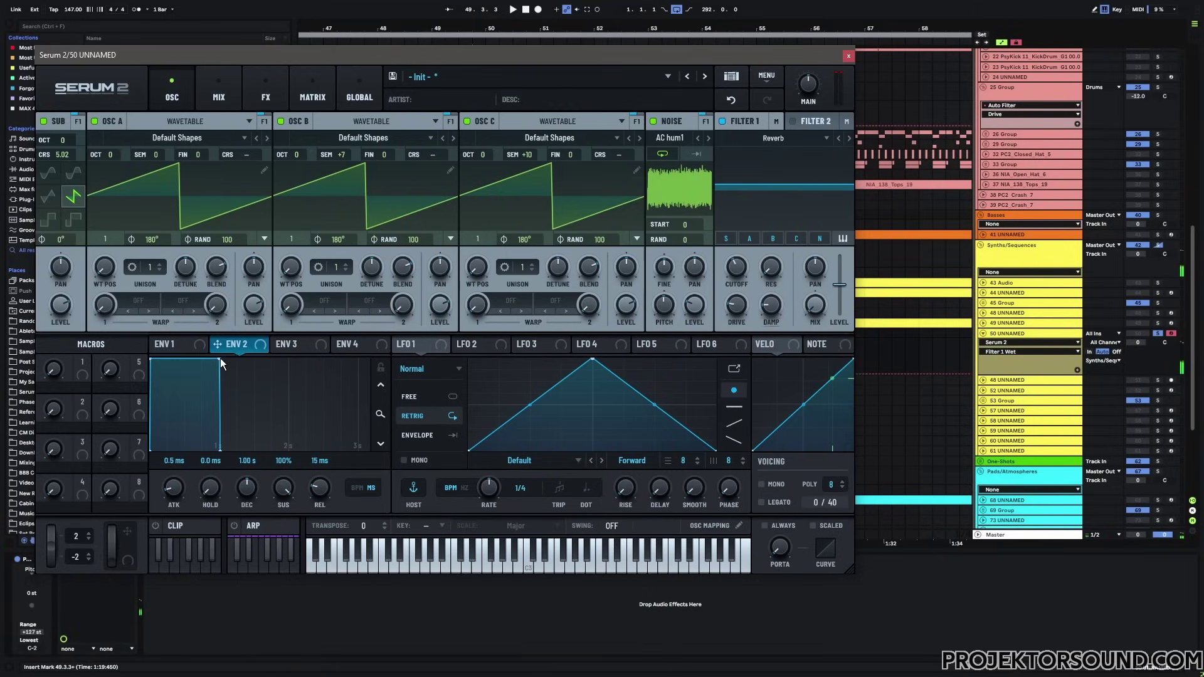
drag(219, 359, 131, 555)
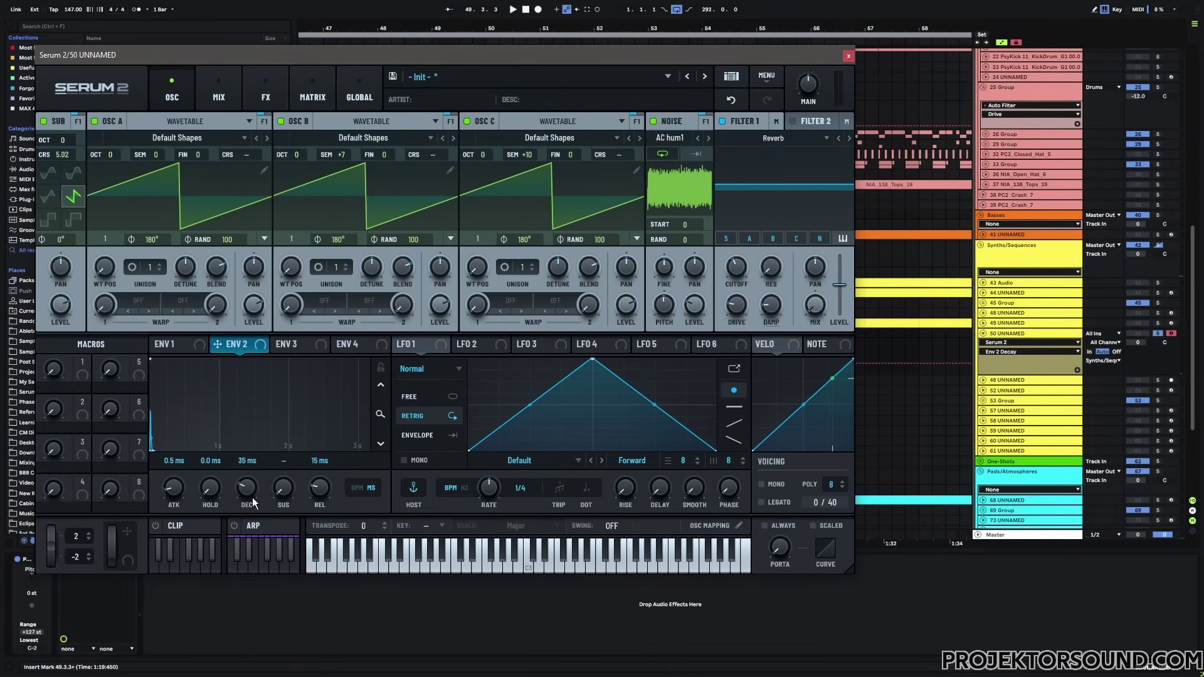
drag(779, 306, 801, 600)
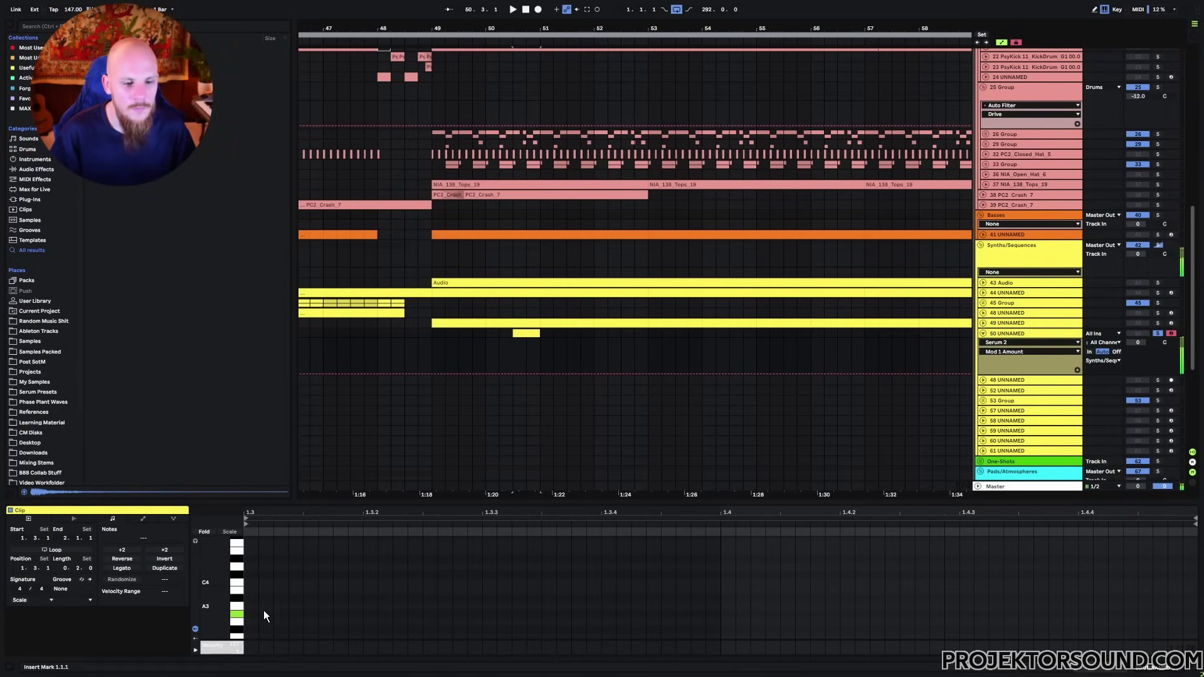
Fill the half-bar clip at 50.3 on track 50 with one sustained G#3 note
double_click(247, 614)
drag(256, 613, 1196, 612)
Insert a ShaperBox 3 effect after Serum 2 on track 50
click(519, 349)
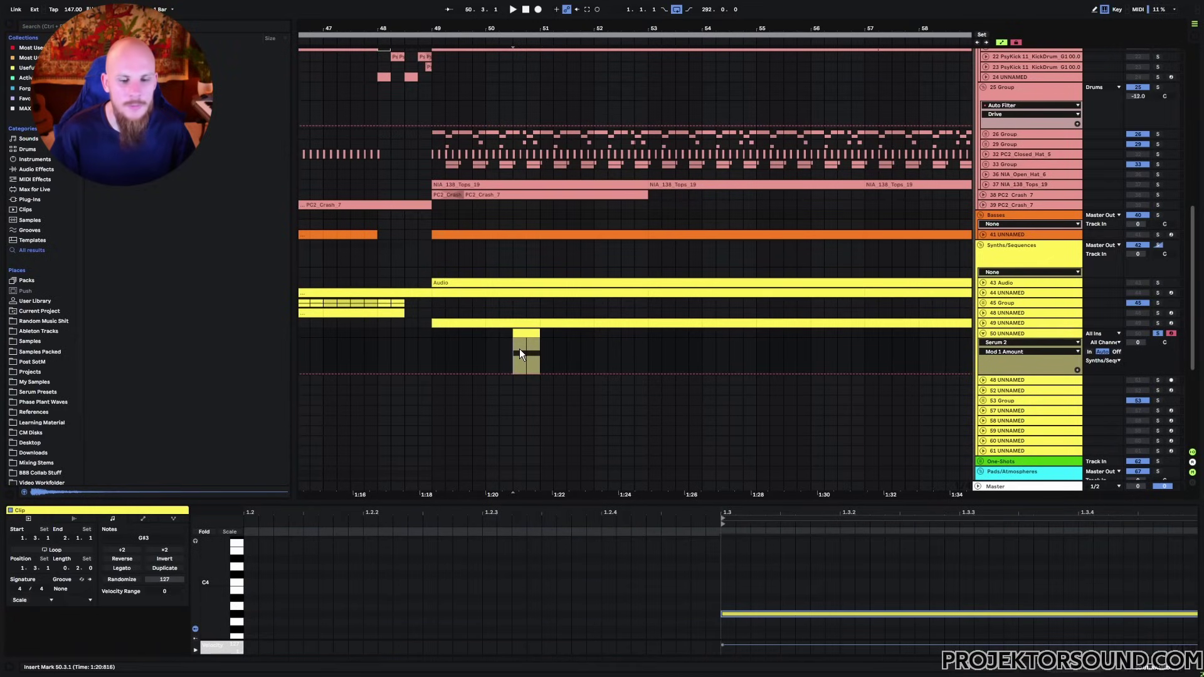
right_click(519, 349)
mouse_move(564, 469)
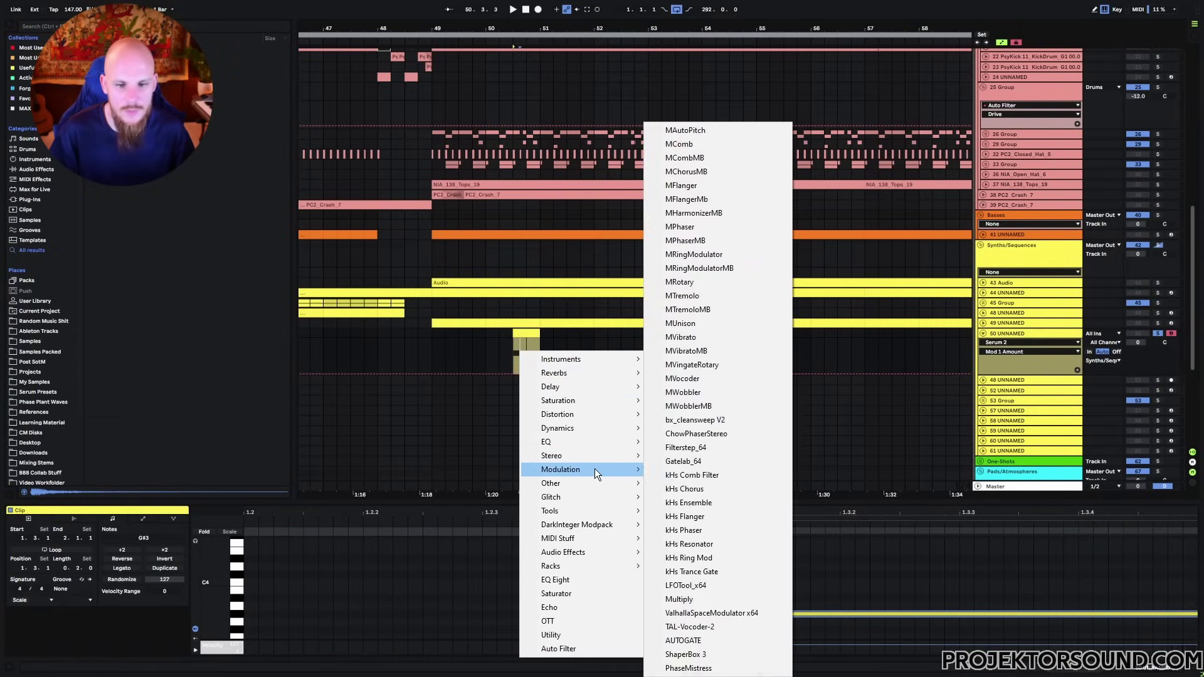
click(715, 642)
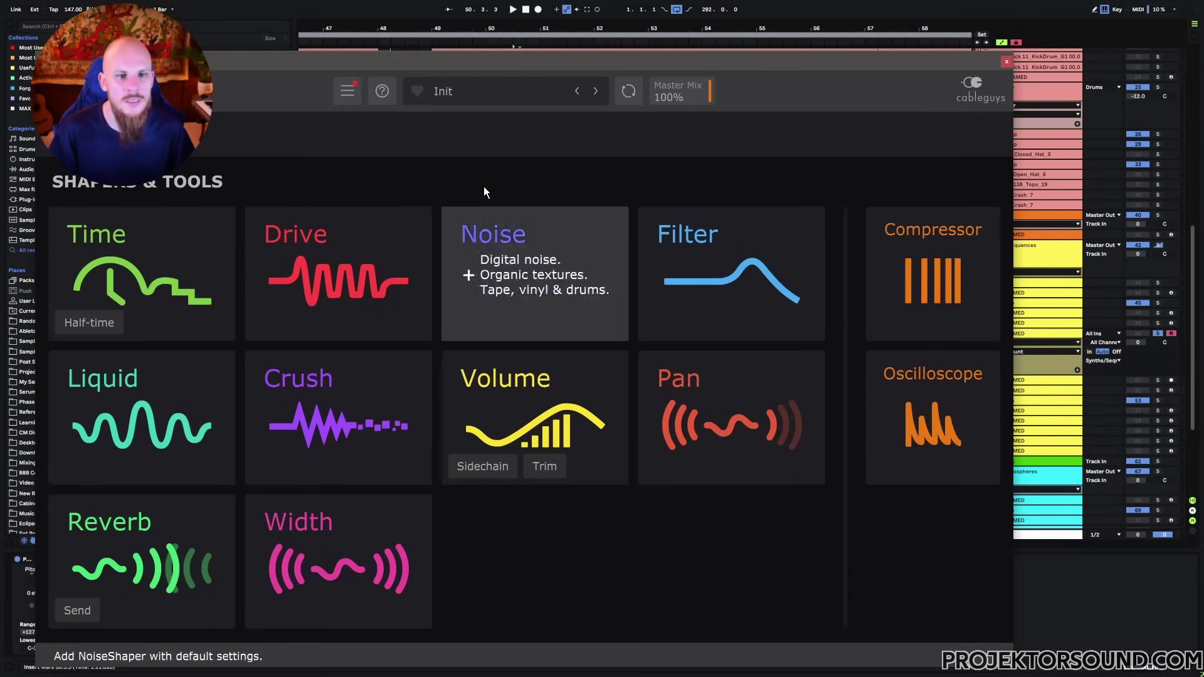
Load the Glitch preset Four 2 Da Floor in ShaperBox 3 and play the clip while toggling track 50's solo
click(472, 94)
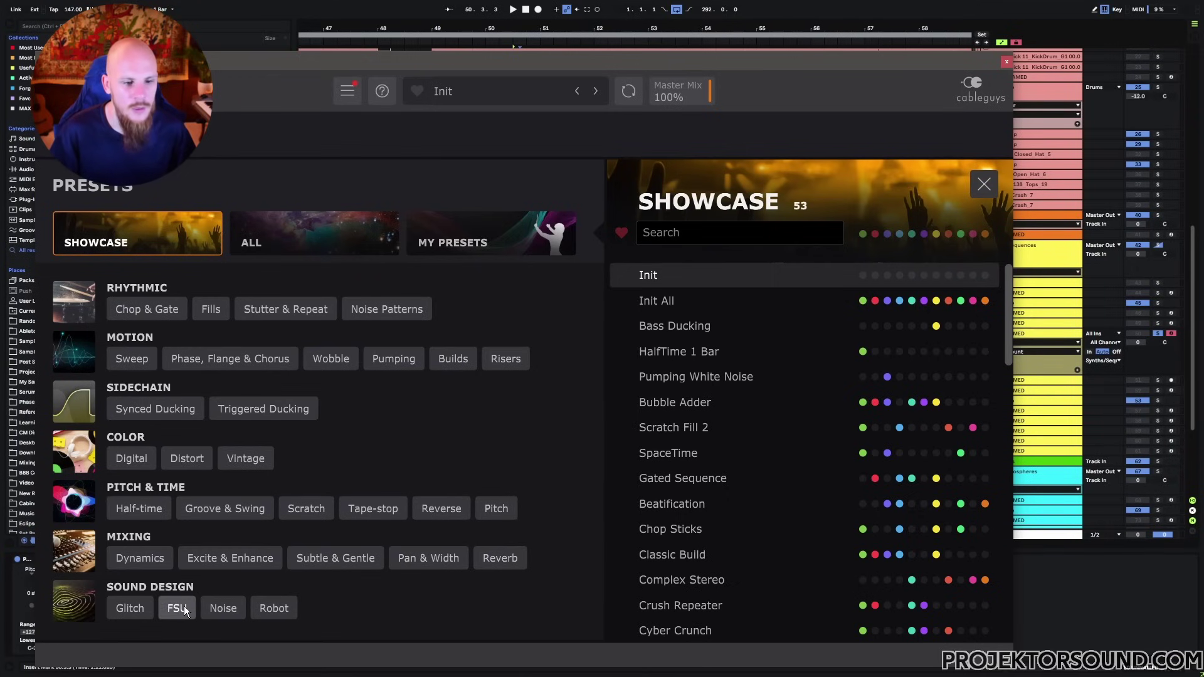
click(131, 608)
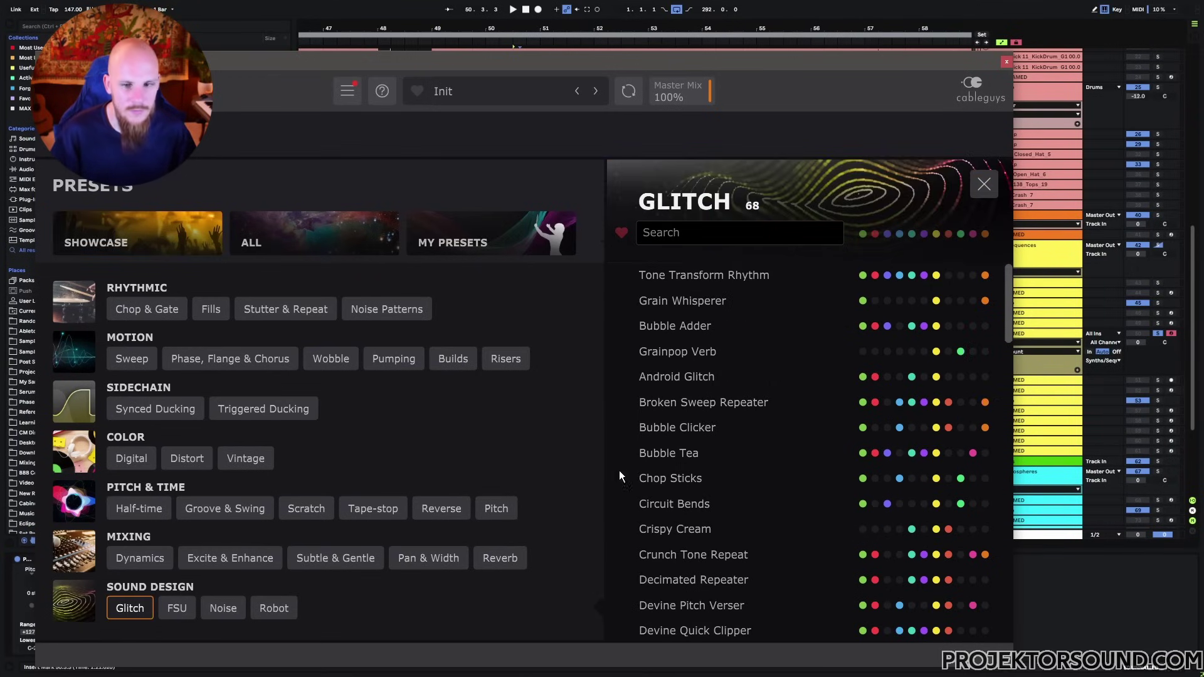
scroll(652, 471, down, 5)
click(684, 511)
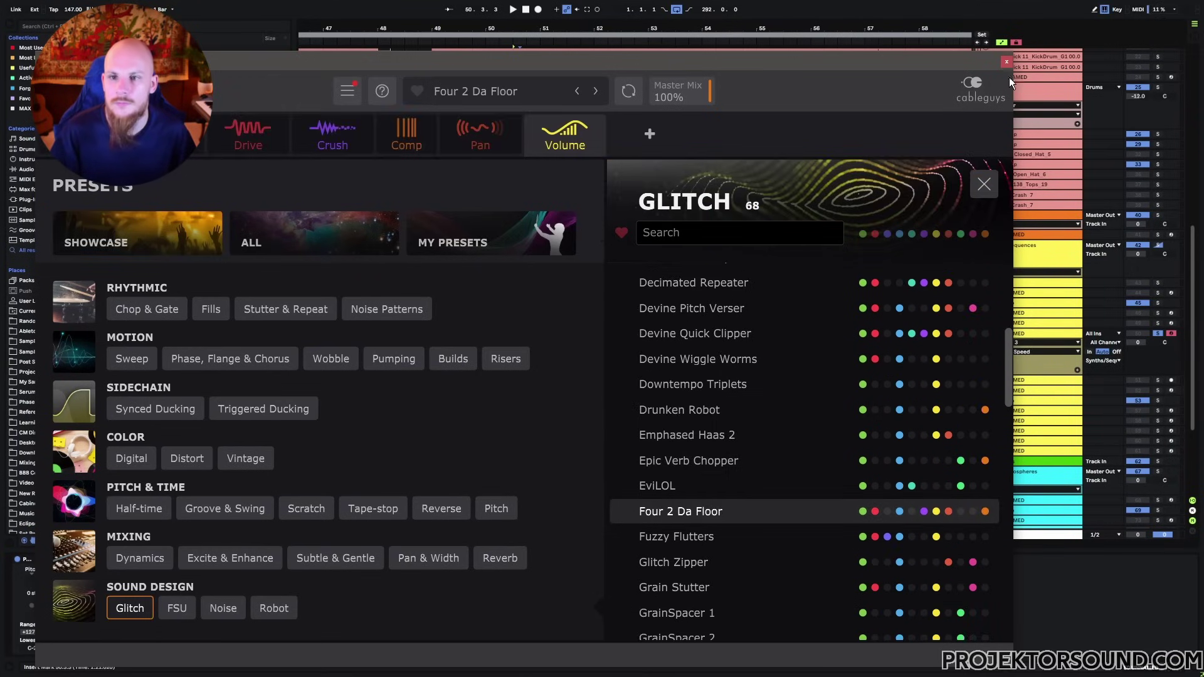
click(1006, 61)
key(space)
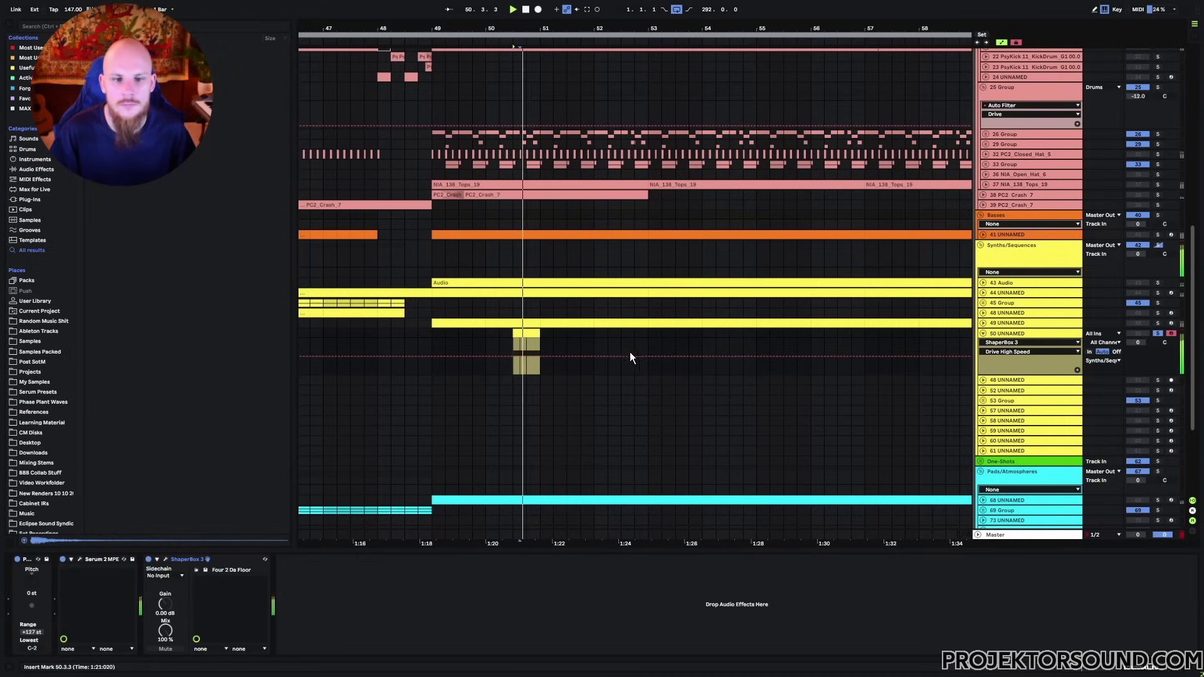
click(1157, 332)
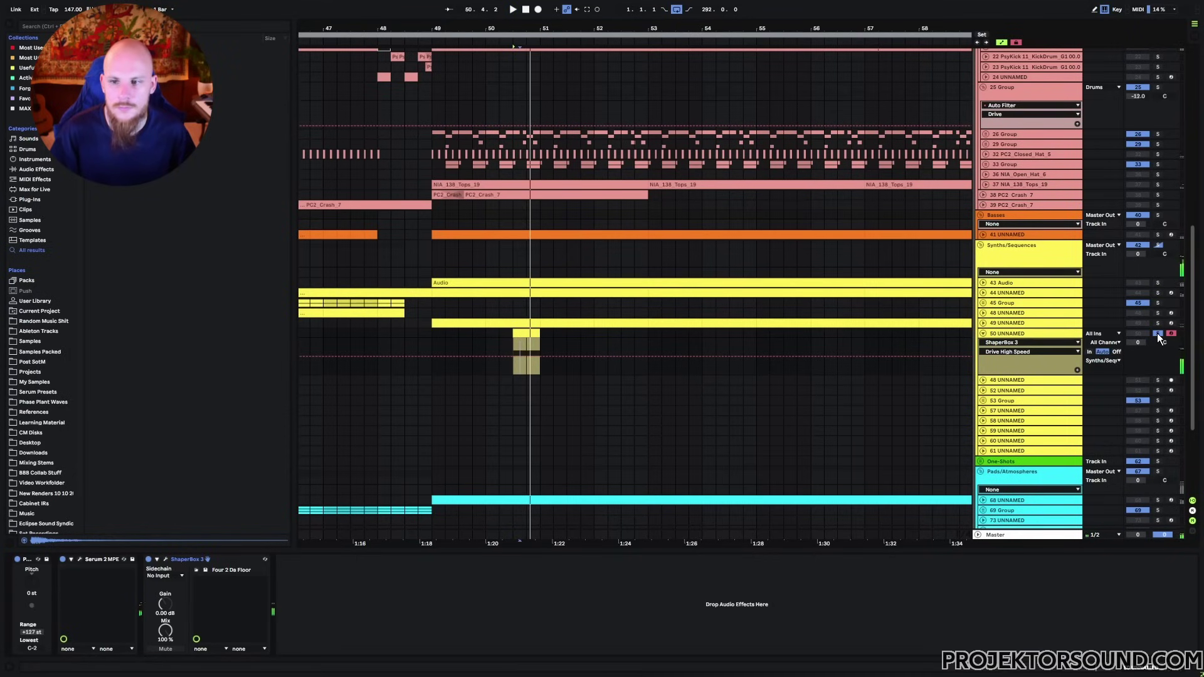
key(space)
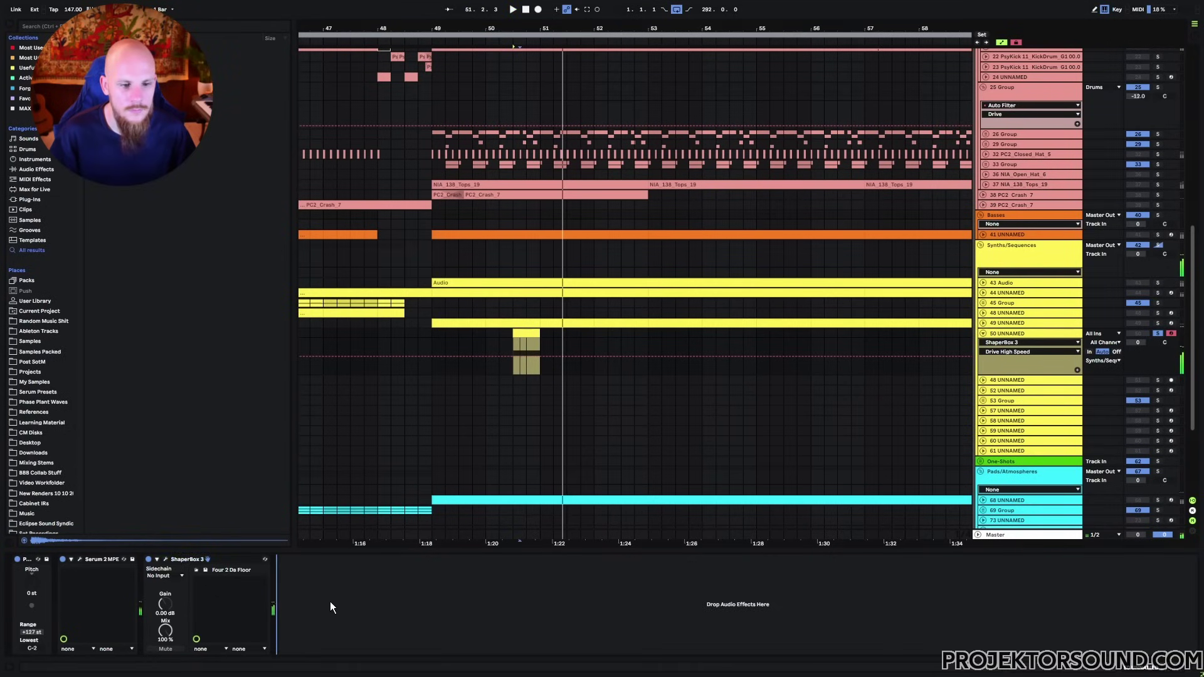
Add EQ Eight after ShaperBox 3 and cut the lows at 316 Hz with a Q of 0.24 during playback
right_click(329, 600)
click(386, 522)
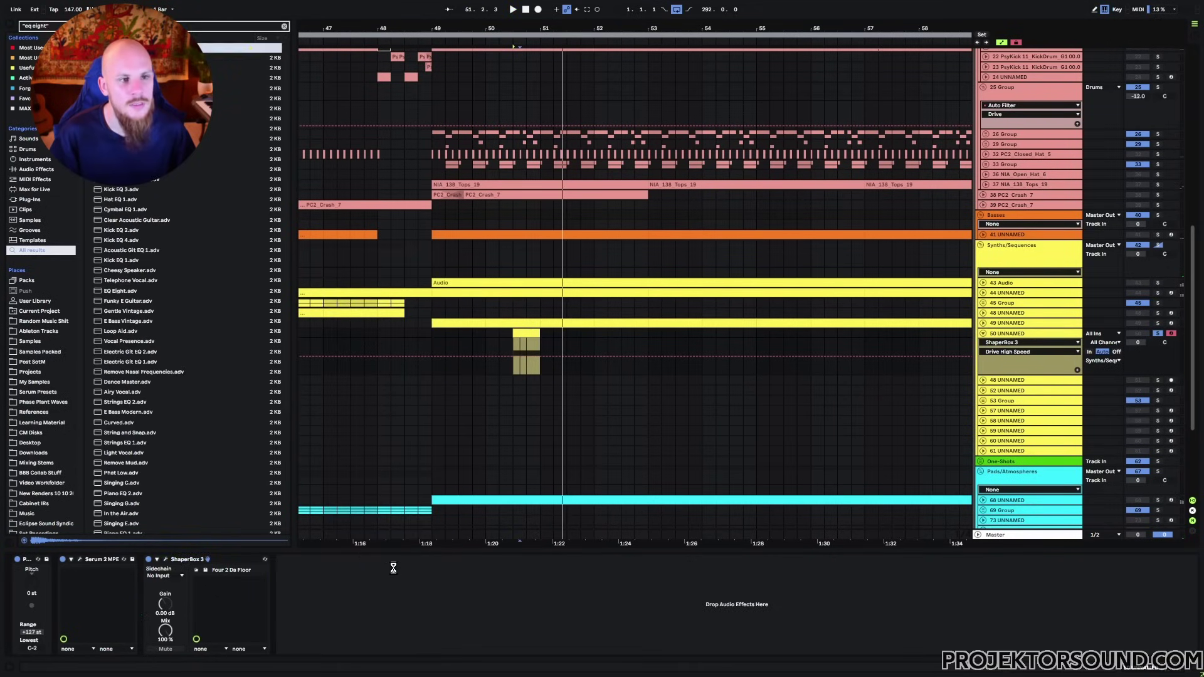
key(space)
key(space)
drag(321, 611, 393, 620)
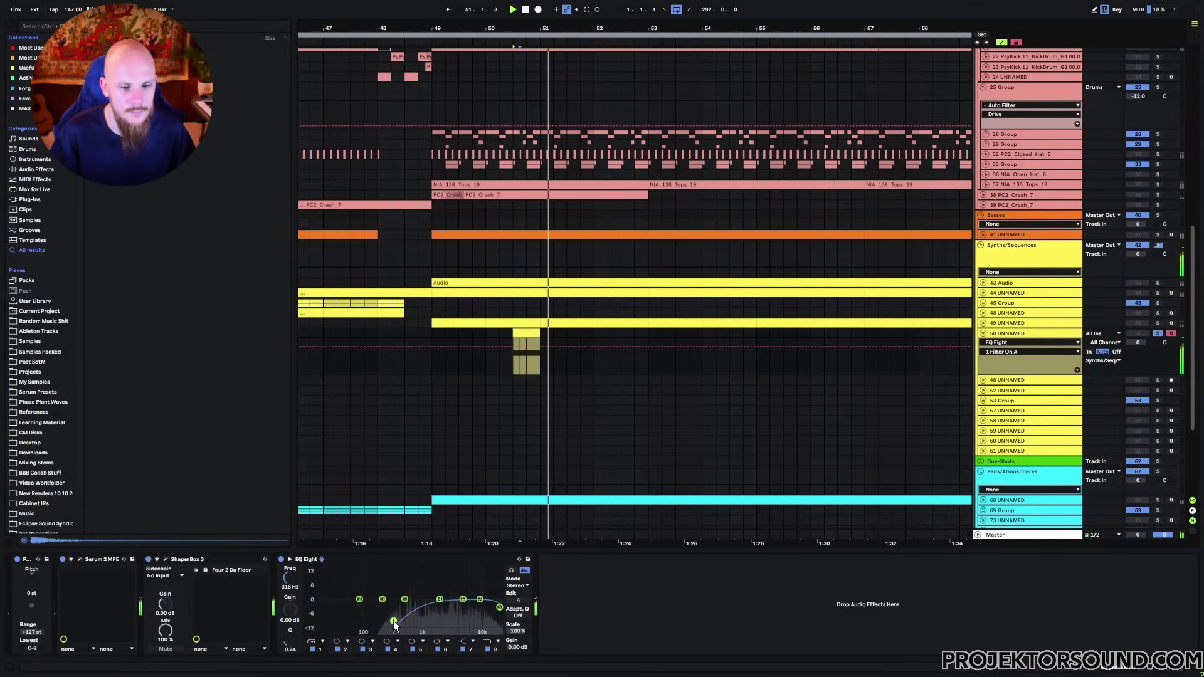
key(space)
Add a second ShaperBox 3 and move it between the first ShaperBox 3 and EQ Eight
right_click(578, 618)
mouse_move(631, 424)
click(750, 637)
click(751, 660)
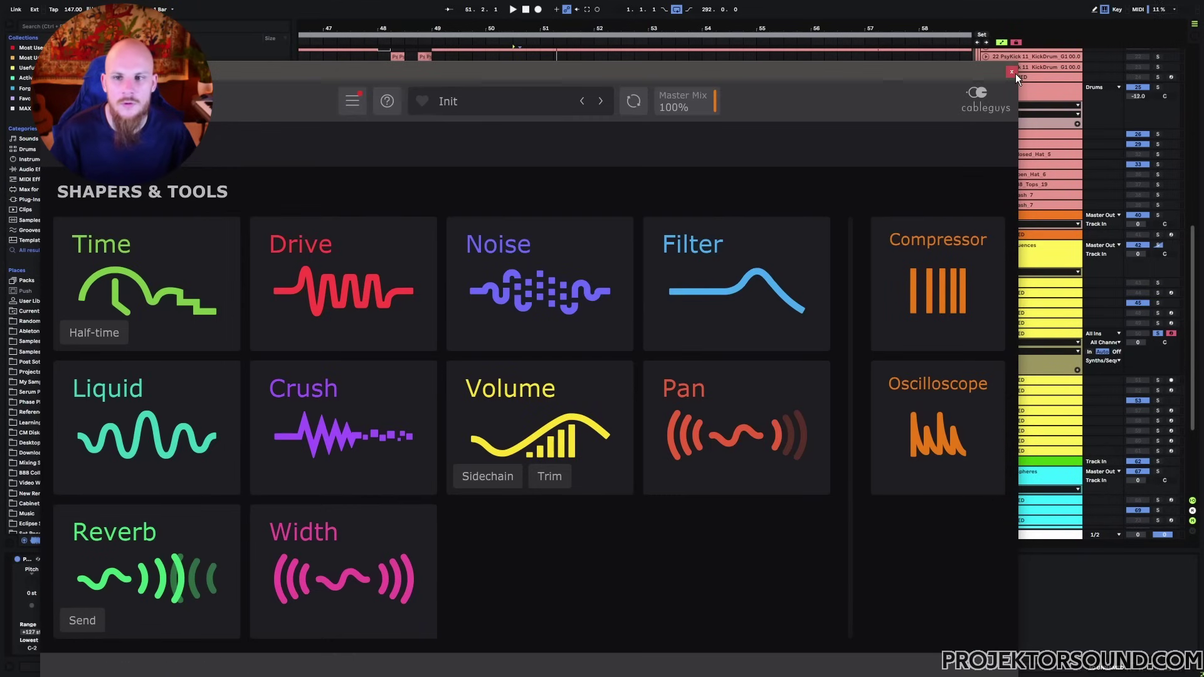
click(1012, 72)
drag(584, 560, 272, 590)
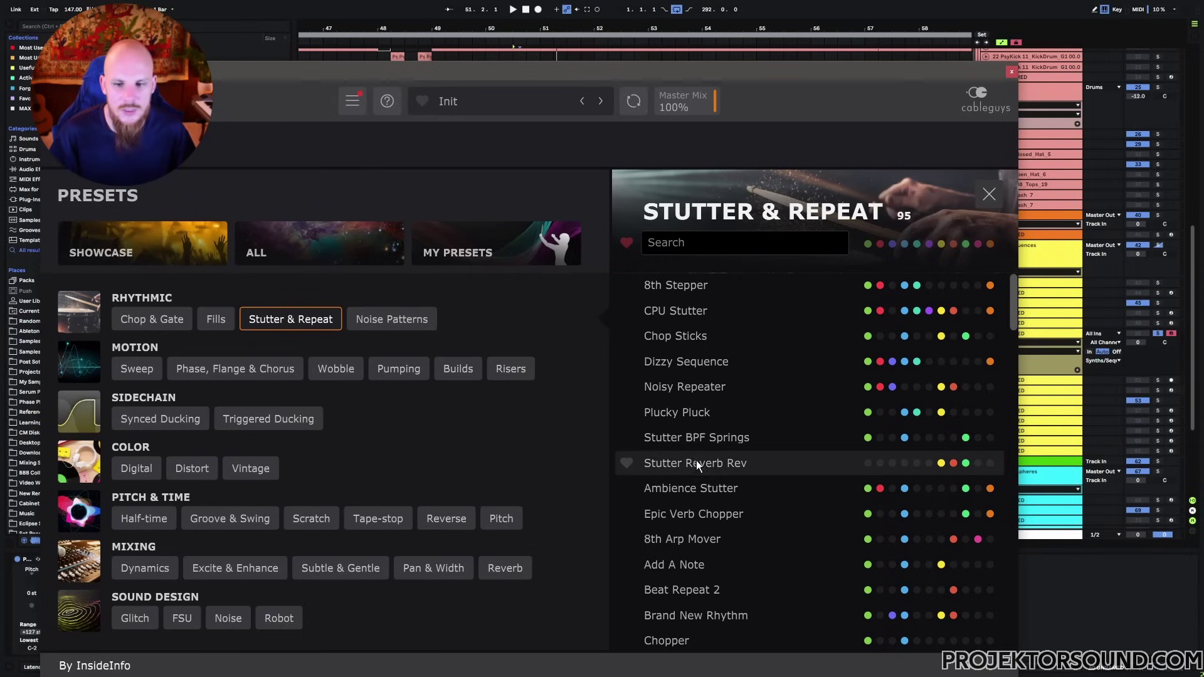
Audition the Stutter & Repeat presets Noisy Repeater and Dizzy Sequence on the second ShaperBox 3, then load Chop Sticks and play the clip
click(682, 386)
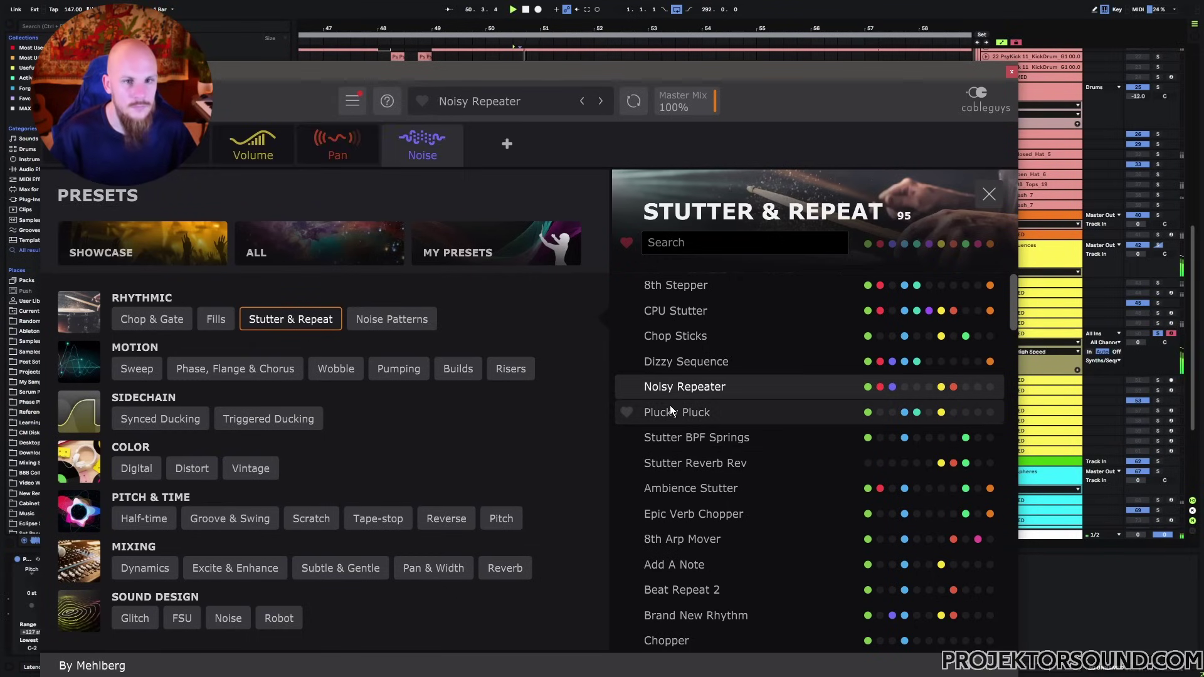
click(687, 363)
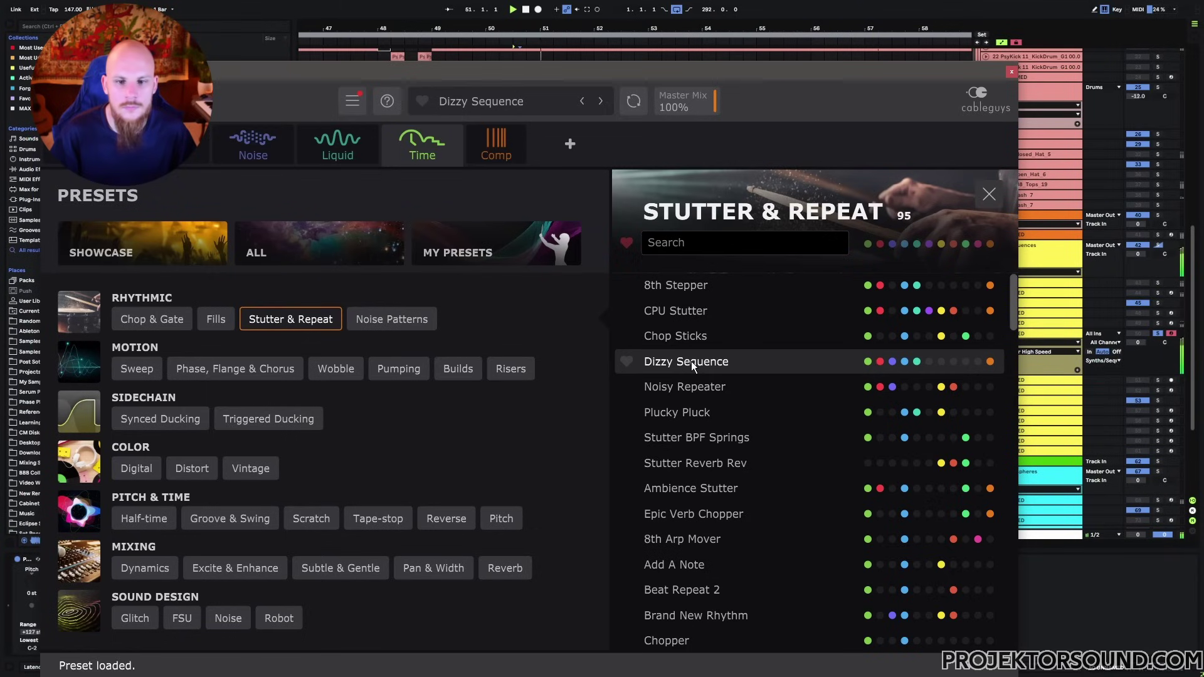
click(697, 337)
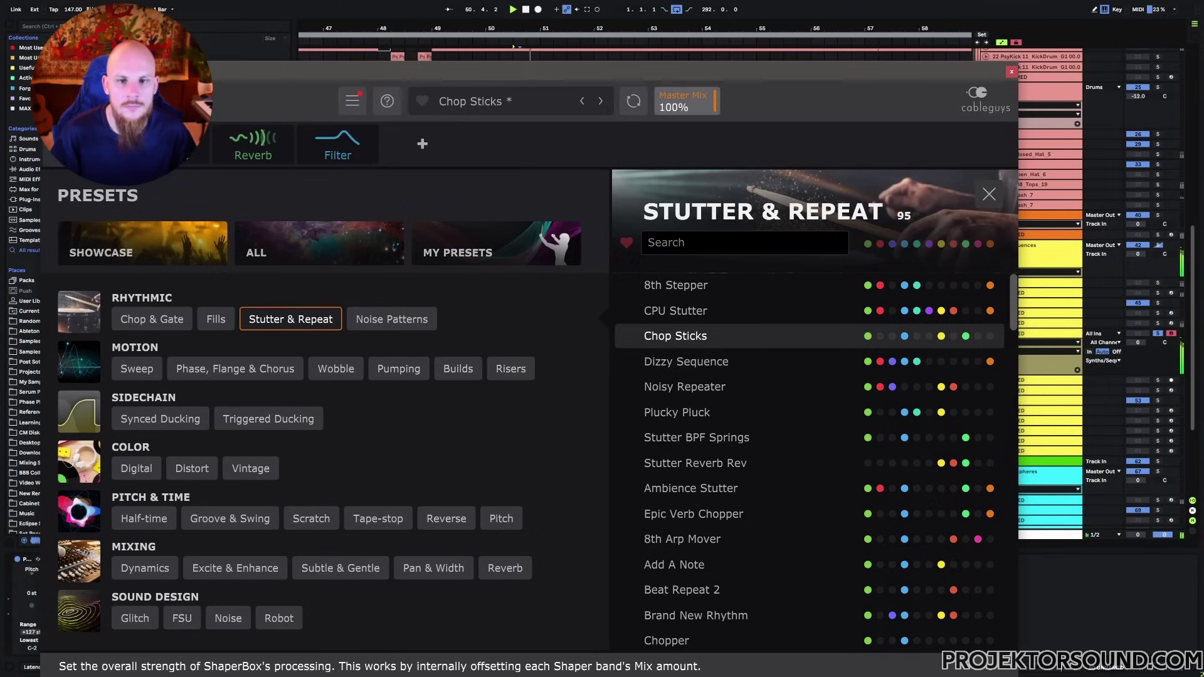
key(space)
click(1011, 71)
key(space)
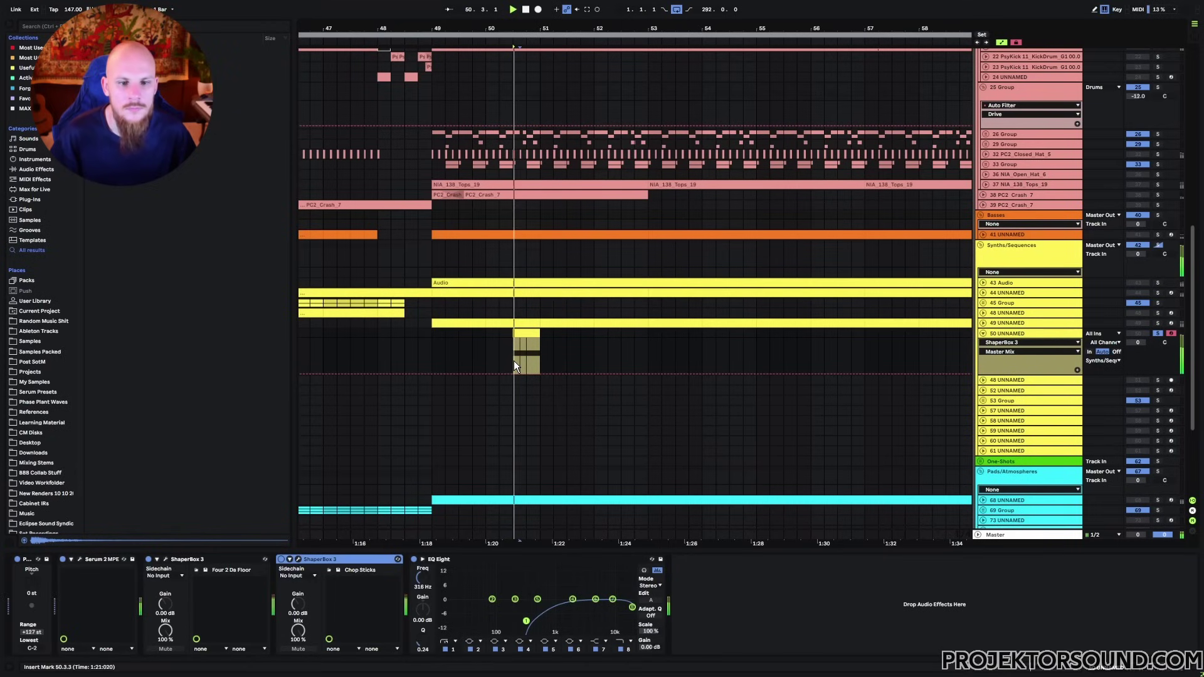
Automate the second ShaperBox 3's Master Mix to step from 0.00 to 1.00 and back to 0.00 within the track 50 clip, checking by playback
key(space)
drag(513, 32, 525, 180)
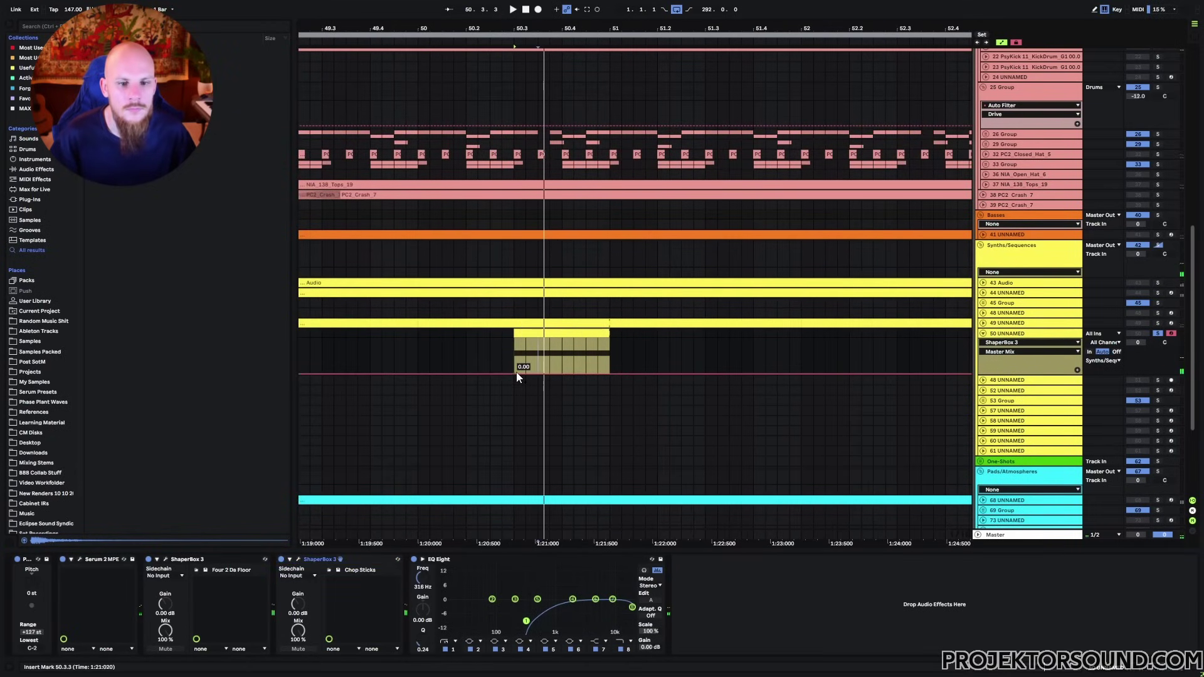
mouse_move(517, 374)
mouse_down()
mouse_move(518, 338)
mouse_move(525, 373)
mouse_up()
click(525, 339)
key(space)
key(space)
key(space)
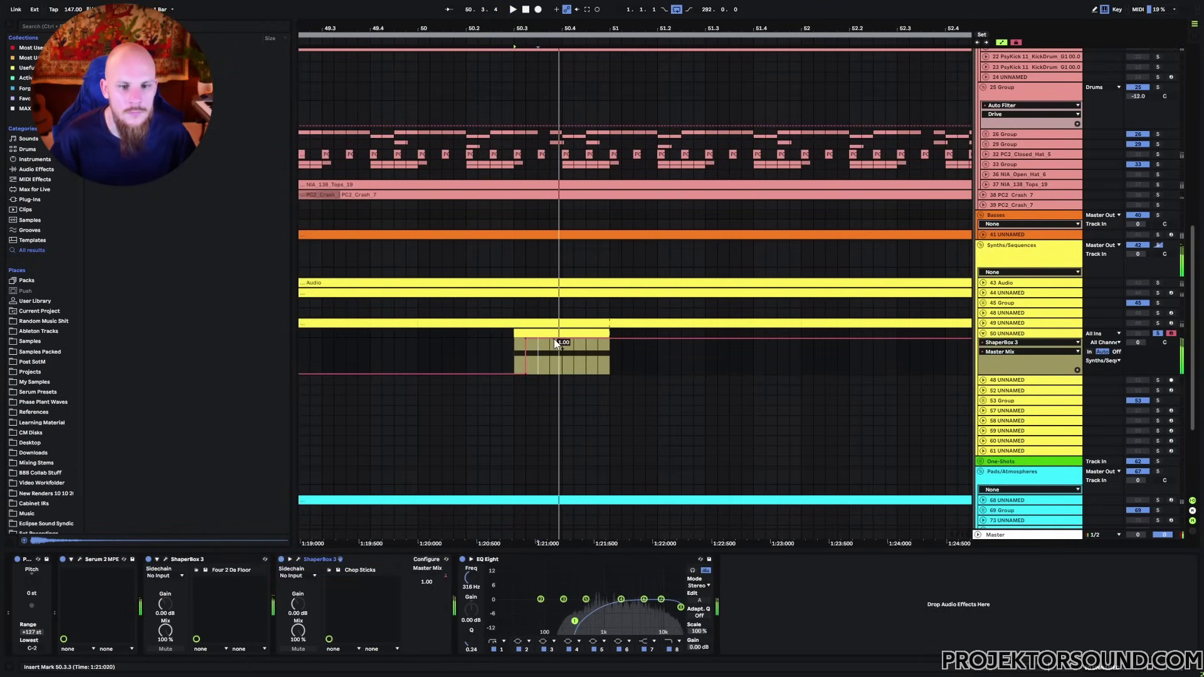
drag(572, 339, 571, 374)
key(space)
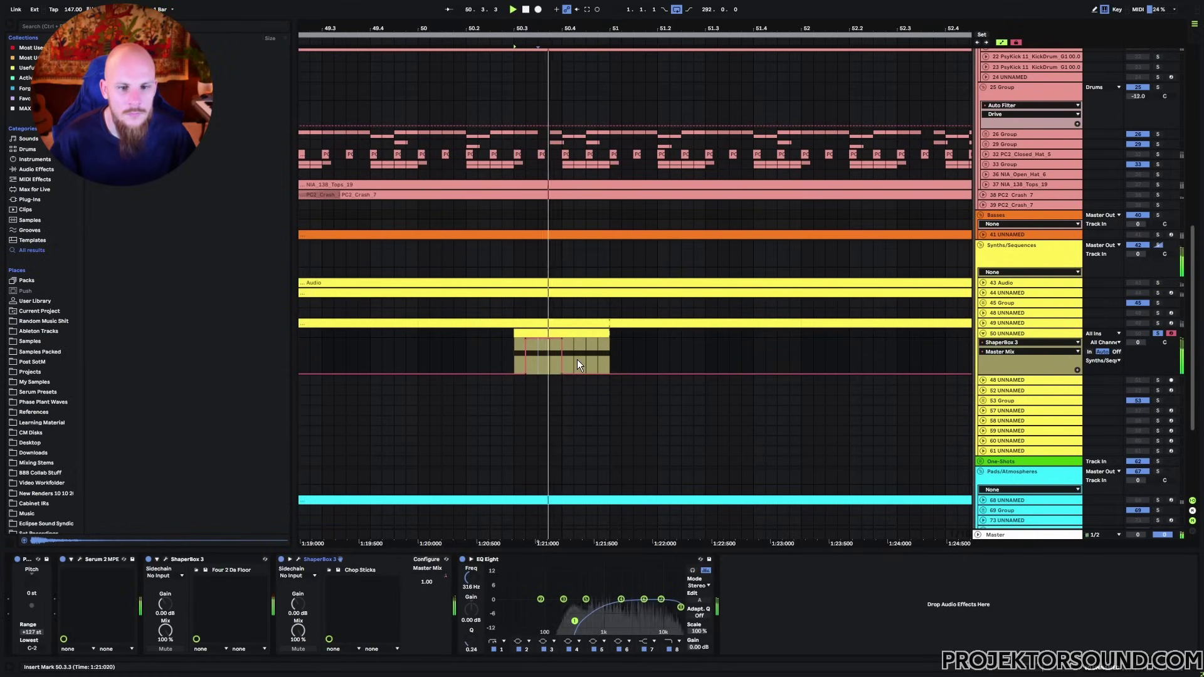
key(space)
key(space)
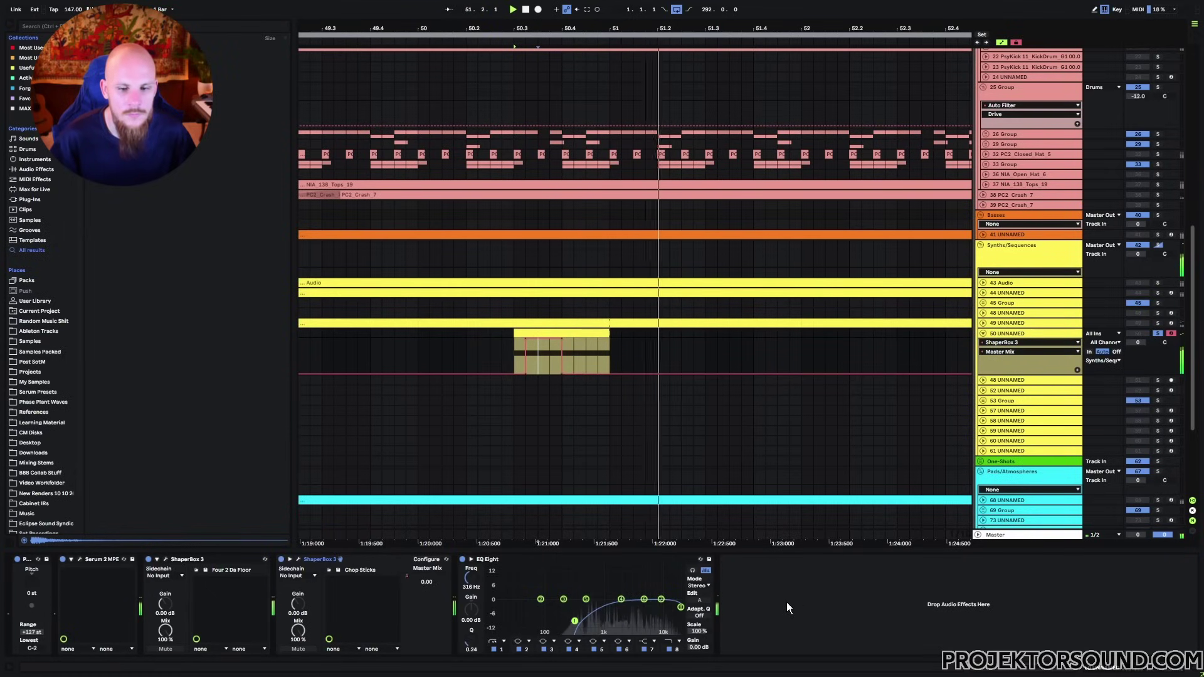
Add The Utility after EQ Eight and automate its Gain to dip near the clip's start and ramp back up across the following notes
right_click(757, 615)
click(816, 591)
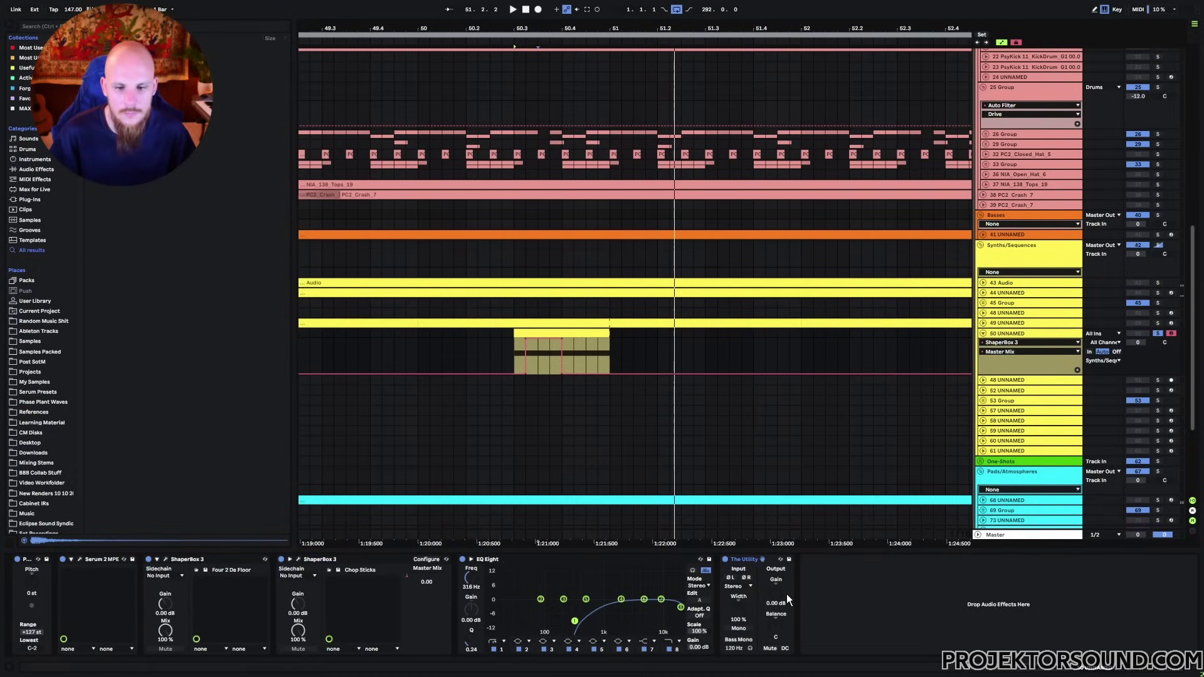
click(777, 590)
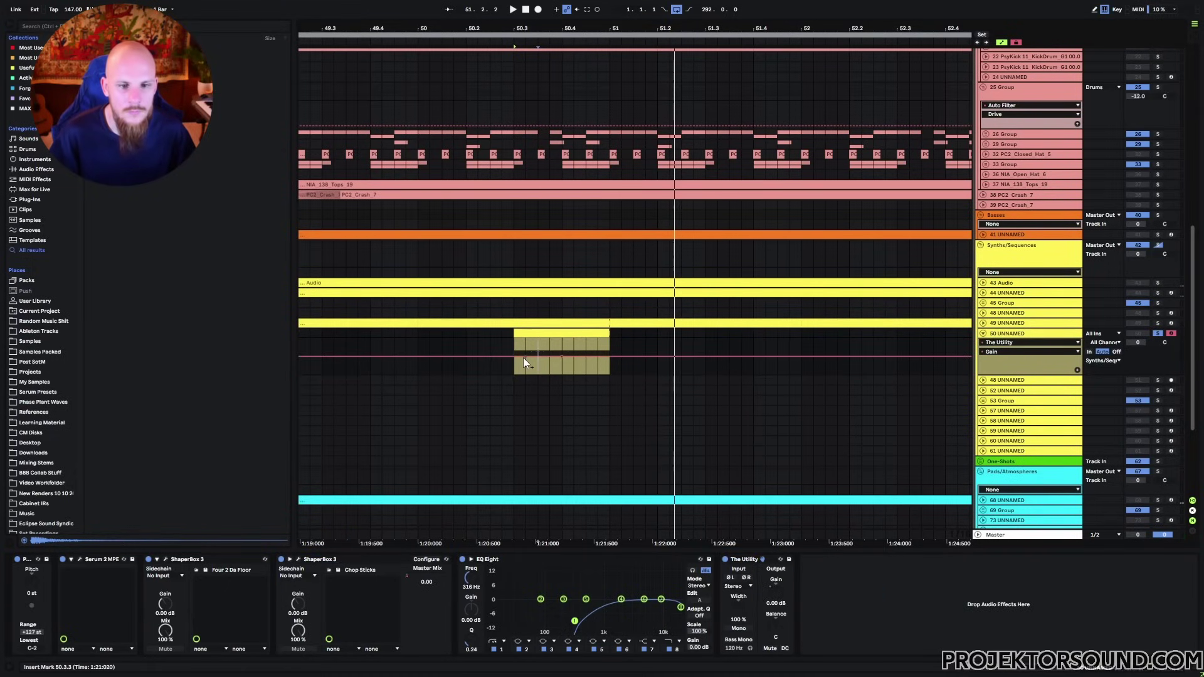
drag(523, 358, 525, 388)
key(space)
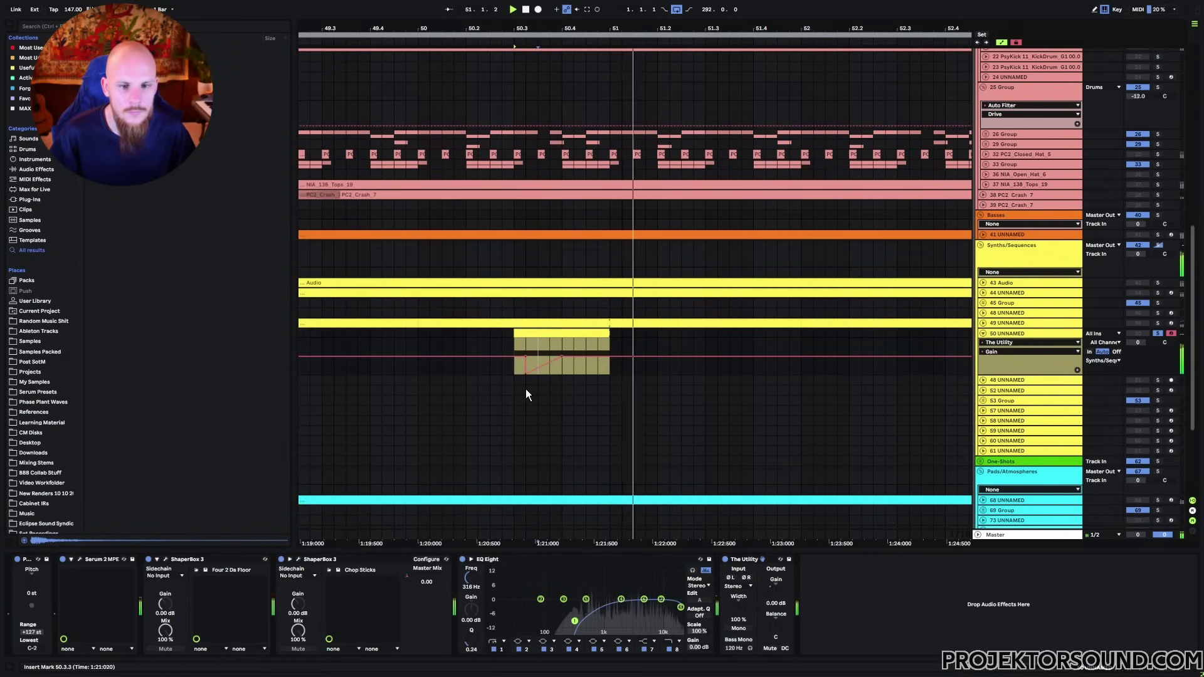
Add MTurboReverb after The Utility and drop the Utility Gain automation to -inf dB from the end of the clip onward
right_click(845, 600)
mouse_move(884, 318)
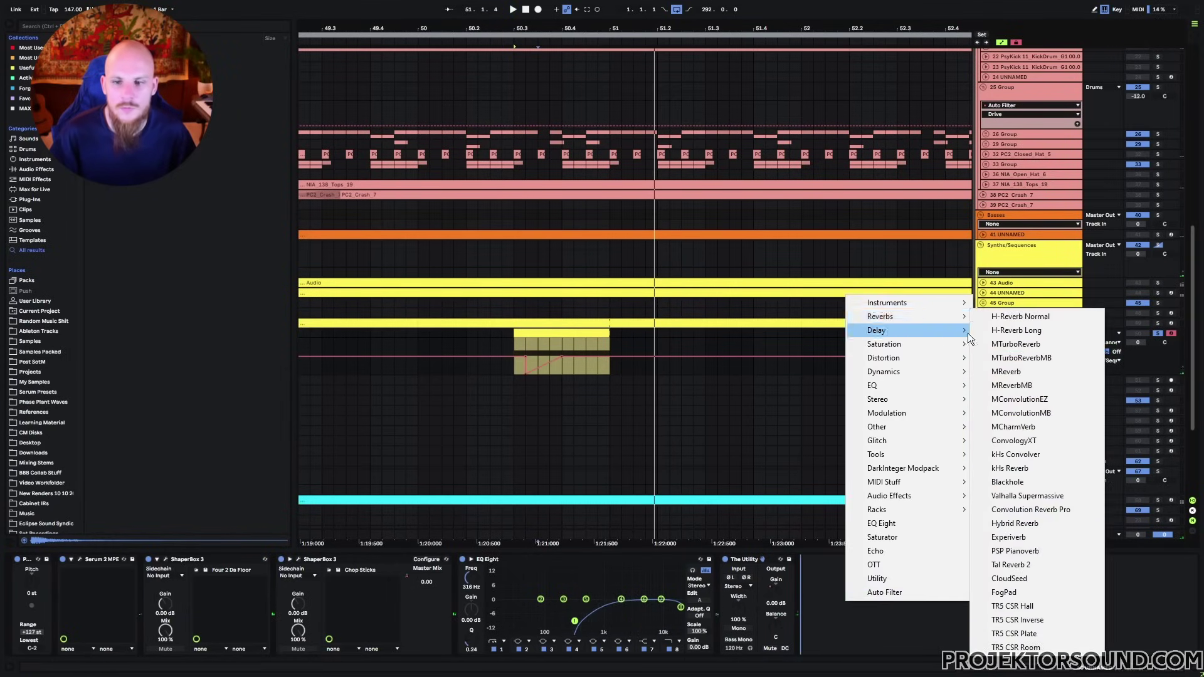
click(1022, 345)
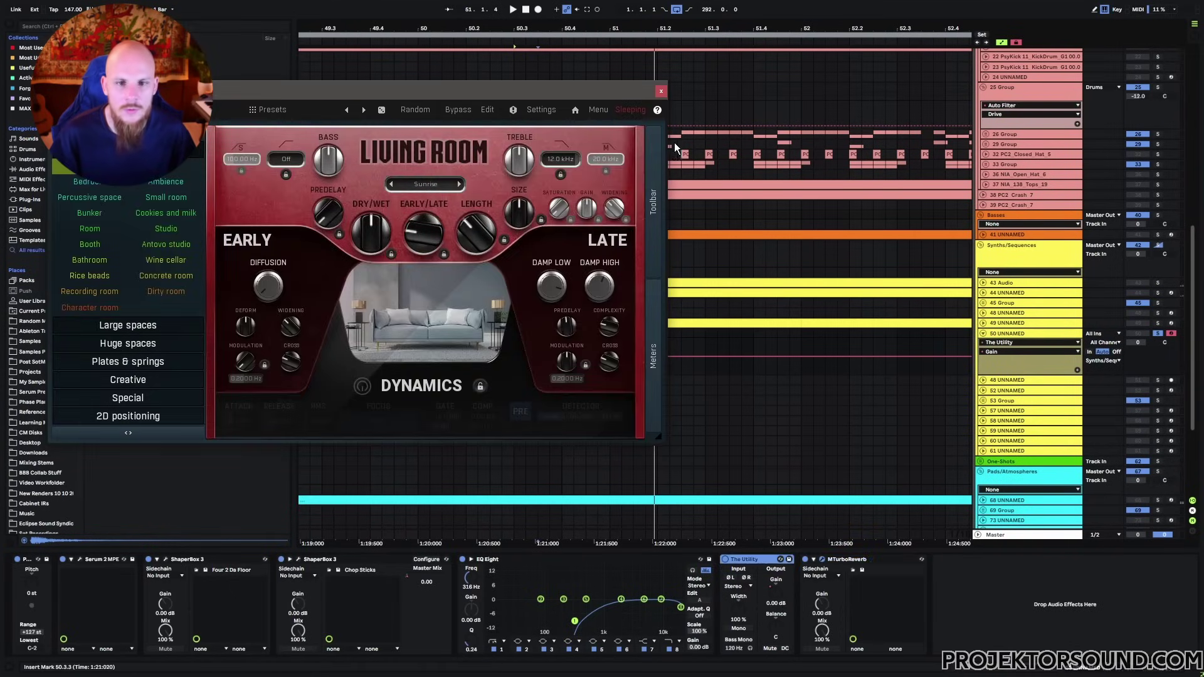
click(662, 92)
drag(613, 356, 613, 375)
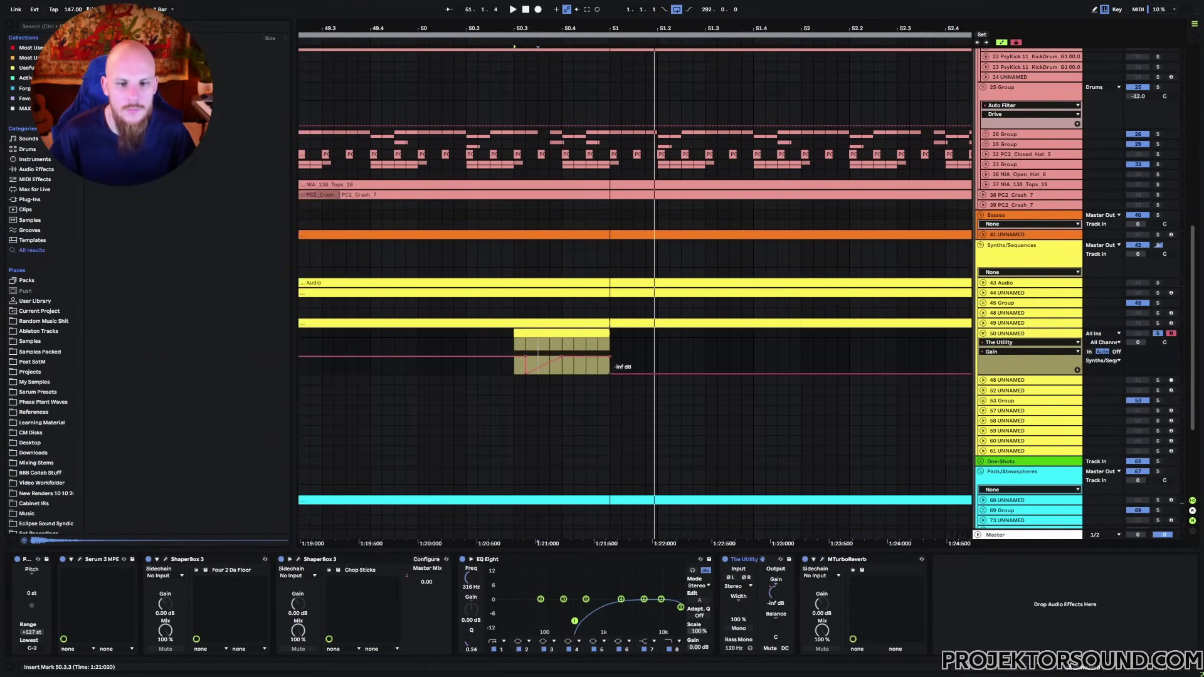
key(space)
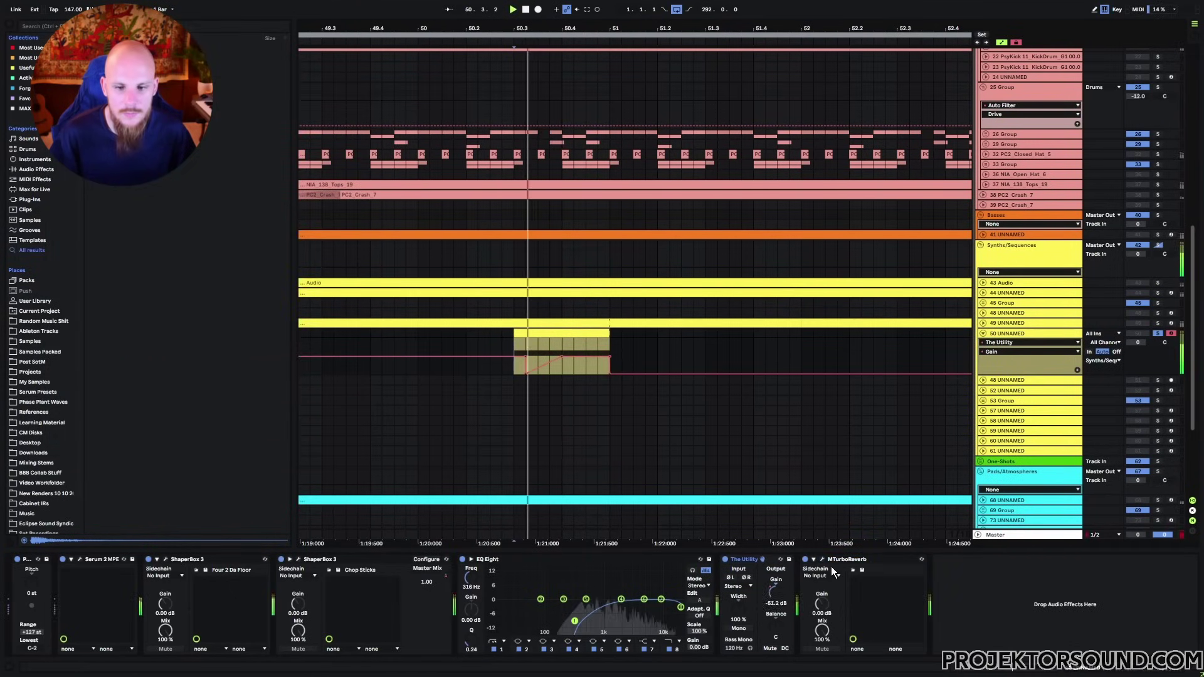
Load the Antovo studio preset in MTurboReverb, show its Dry/wet automation on track 50, and close the plugin window
click(821, 559)
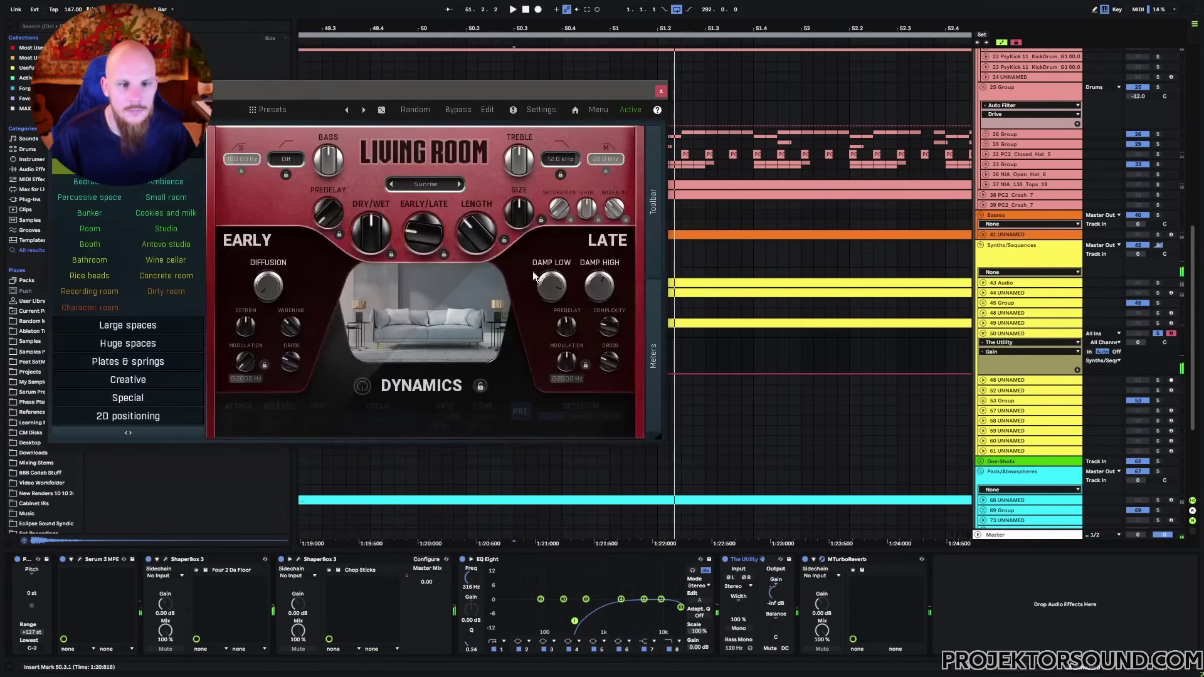
click(170, 246)
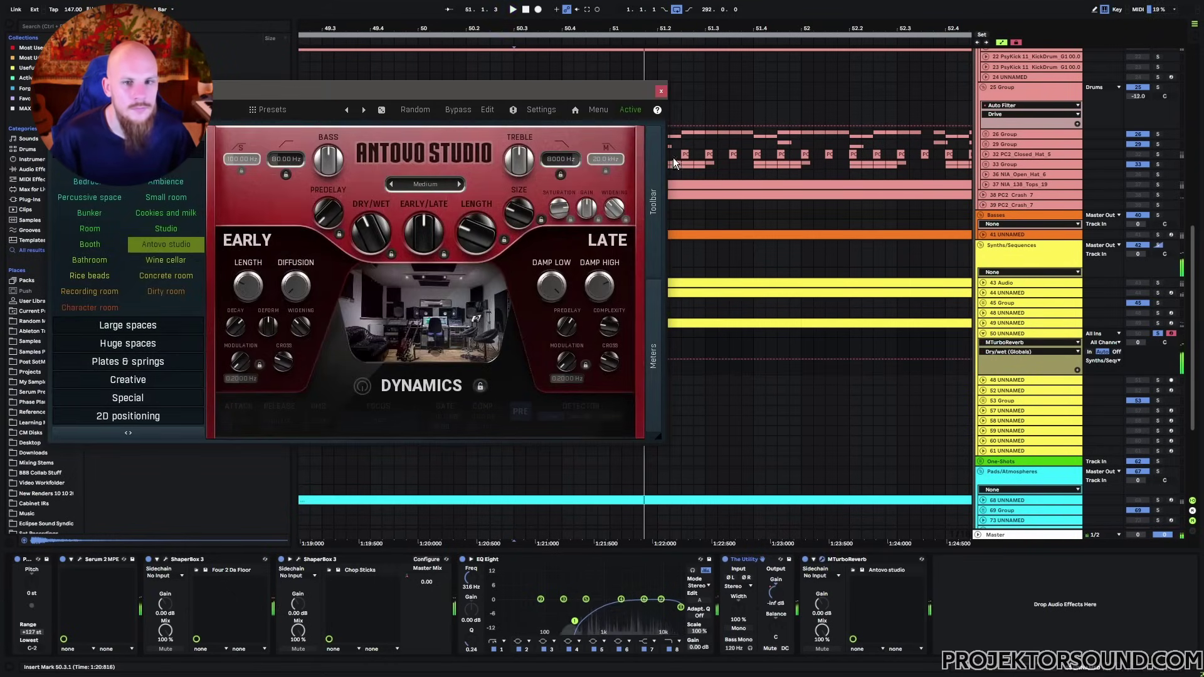
click(661, 94)
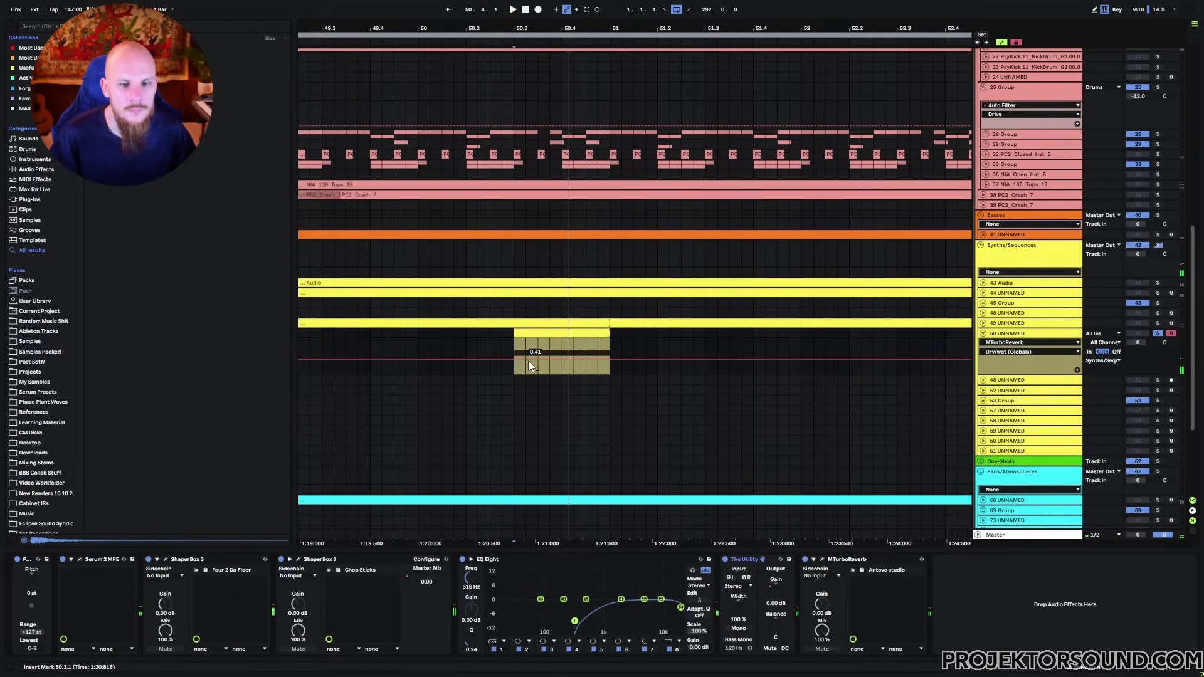
Automate MTurboReverb's Dry/wet to curve upward through the track 50 clip and drop to zero at the clip's end
click(528, 360)
click(548, 361)
key(space)
key(space)
click(561, 360)
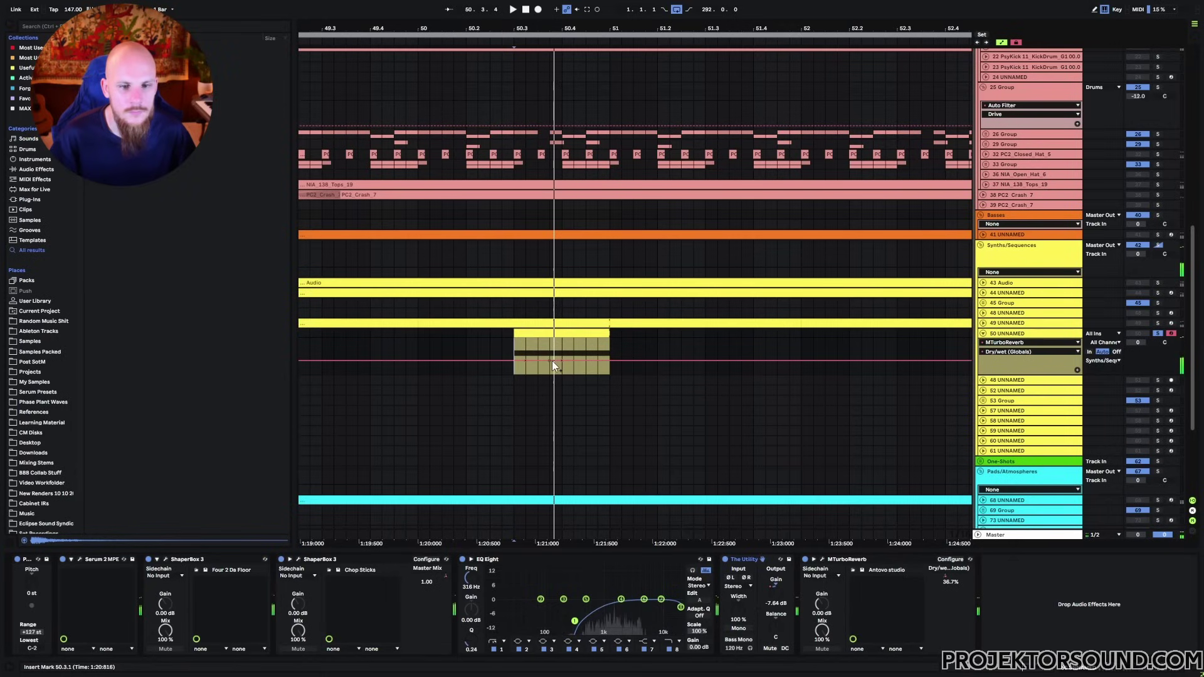
key(space)
drag(551, 361, 629, 424)
key(space)
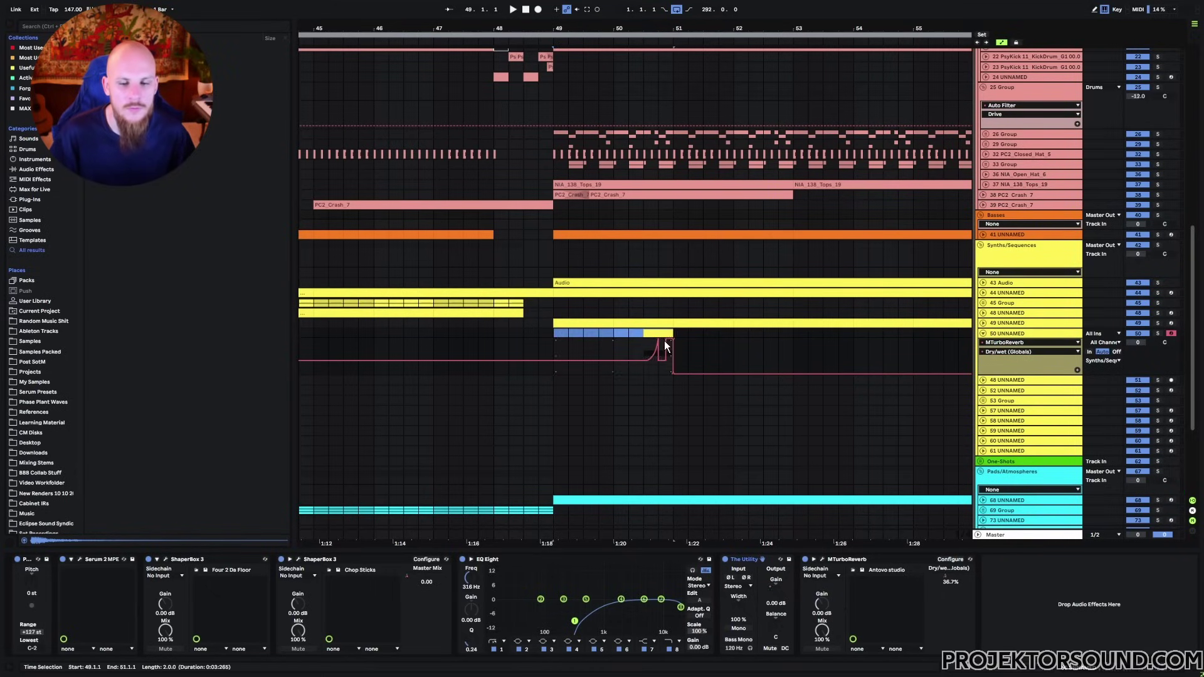
Duplicate track 50's two-bar section from bars 49 to 51, including its automation, repeatedly until bar 81
key(ctrl+d)
key(ctrl+d)
key(ctrl+d)
key(ctrl+d)
key(ctrl+d)
key(ctrl+d)
key(ctrl+d)
drag(697, 28, 680, 8)
key(ctrl+d)
key(ctrl+d)
key(ctrl+d)
key(ctrl+d)
key(ctrl+d)
key(ctrl+d)
key(ctrl+d)
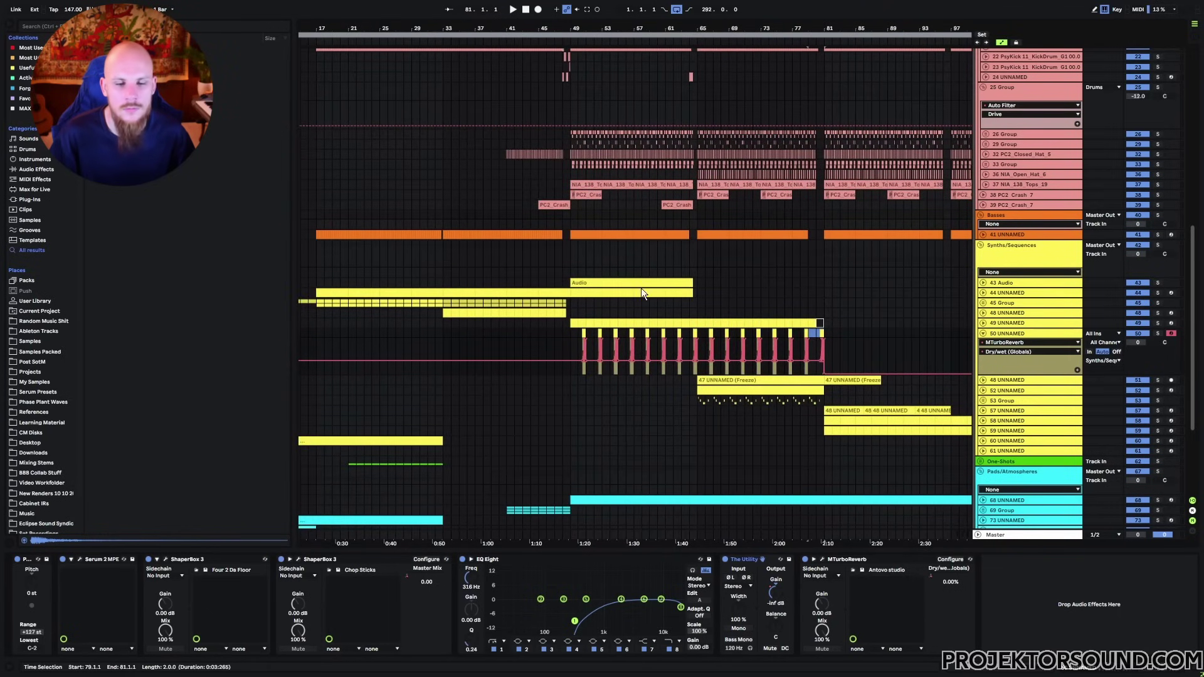
Play from bar 49, clear track 50's last bar from 80 to 81, and lower the track's volume to fit the mix
click(574, 332)
key(space)
drag(817, 334, 825, 333)
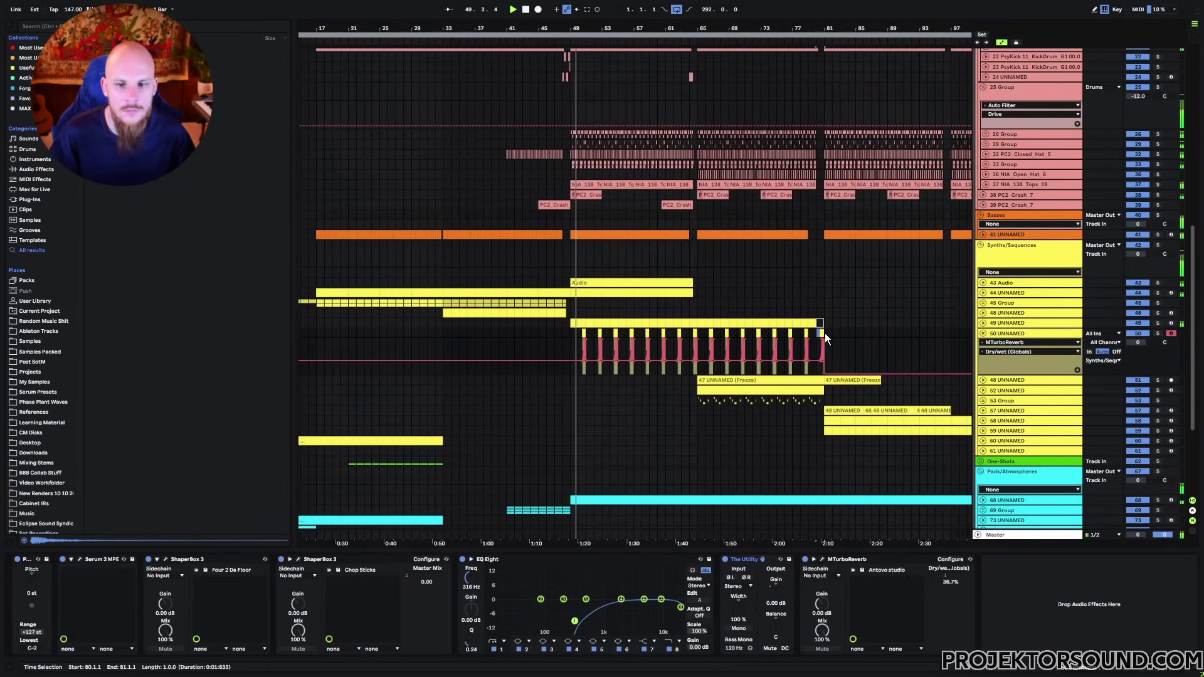
drag(1144, 341, 1143, 368)
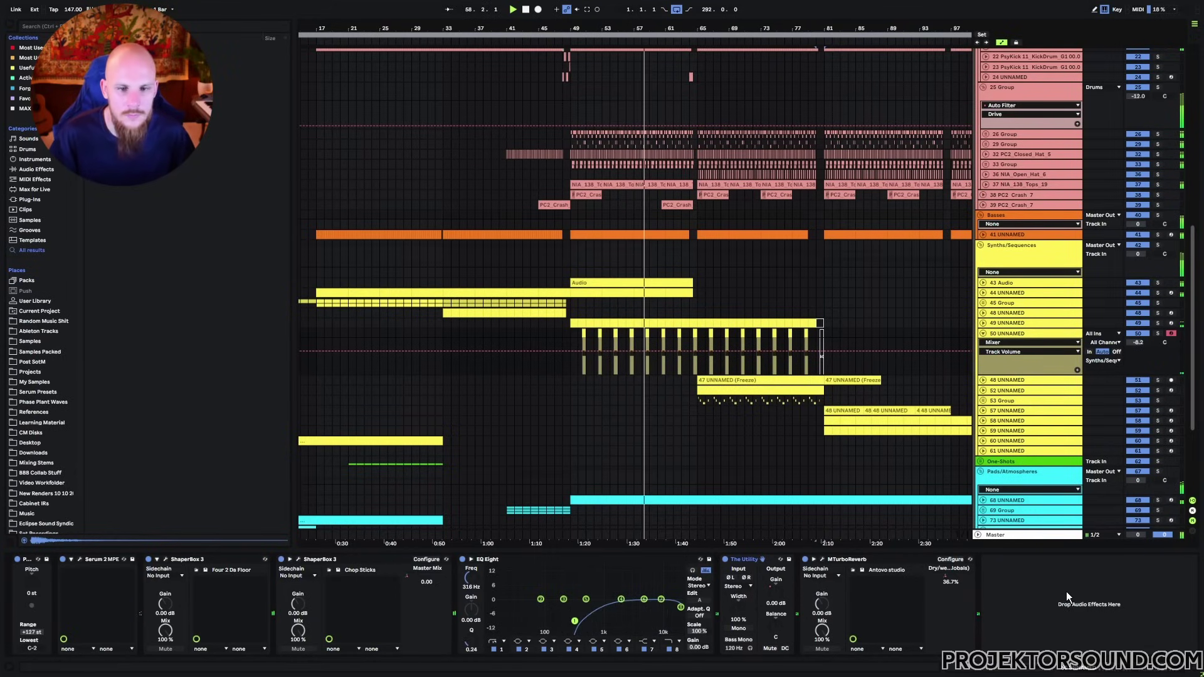
drag(1137, 342, 1138, 346)
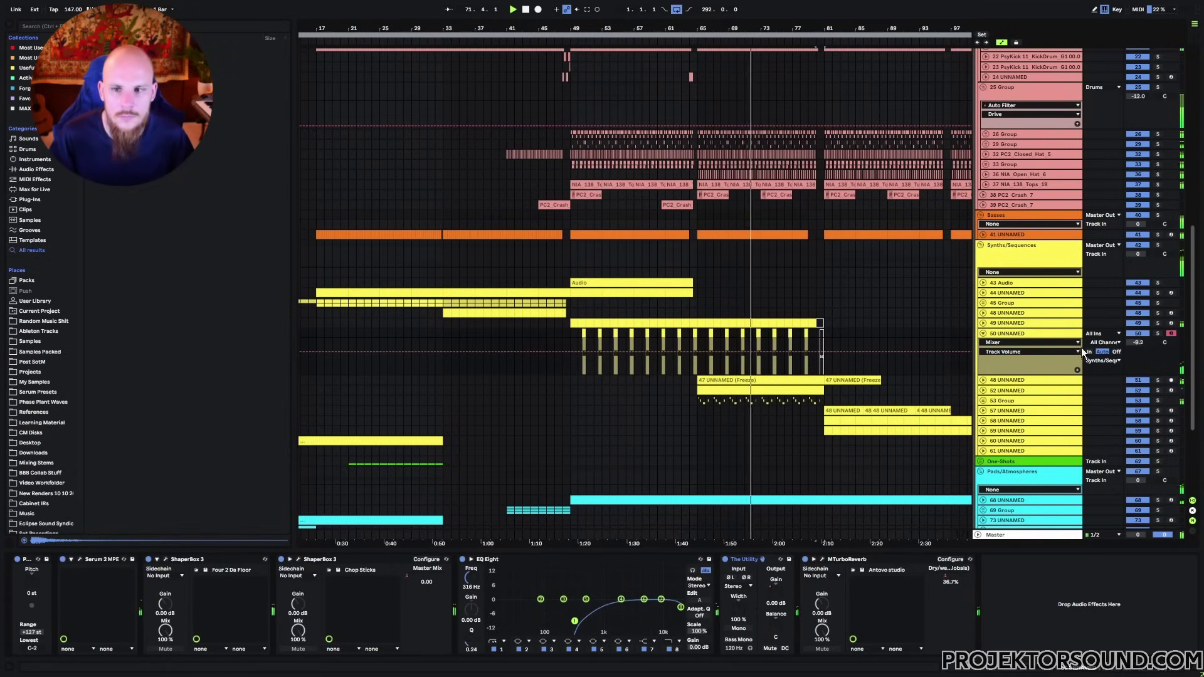
Add the MStereoSpread effect after EQ Eight on 29 Group in the drums
click(1011, 144)
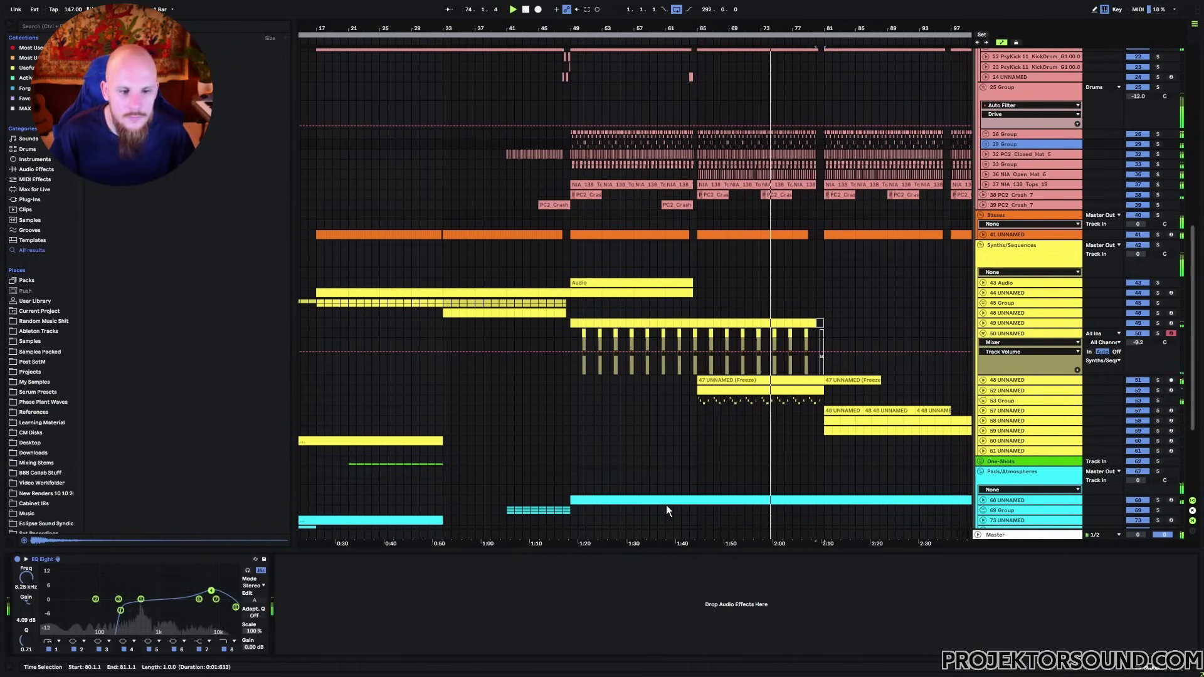
right_click(474, 612)
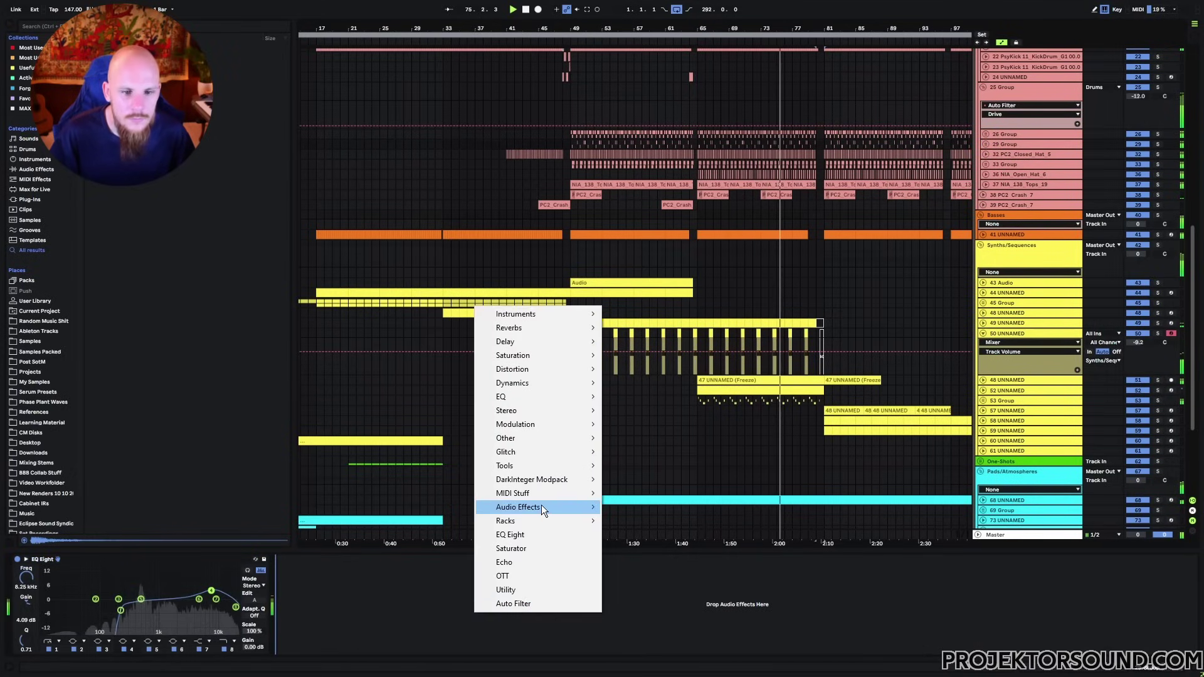
mouse_move(539, 410)
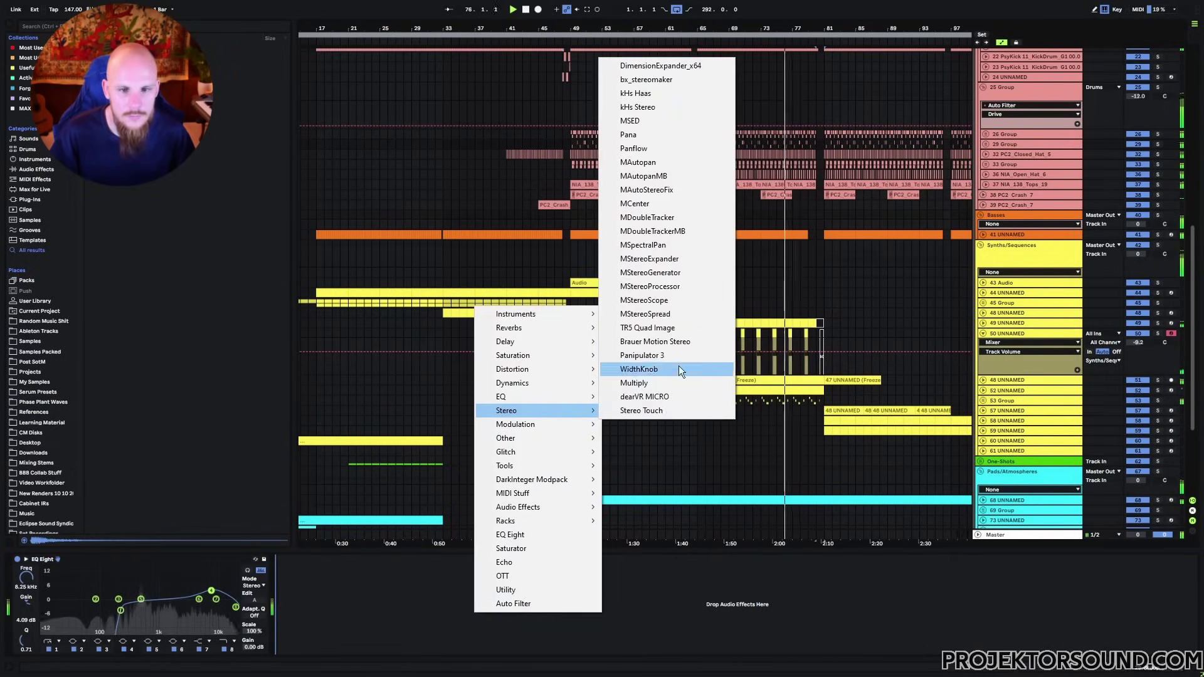
click(661, 314)
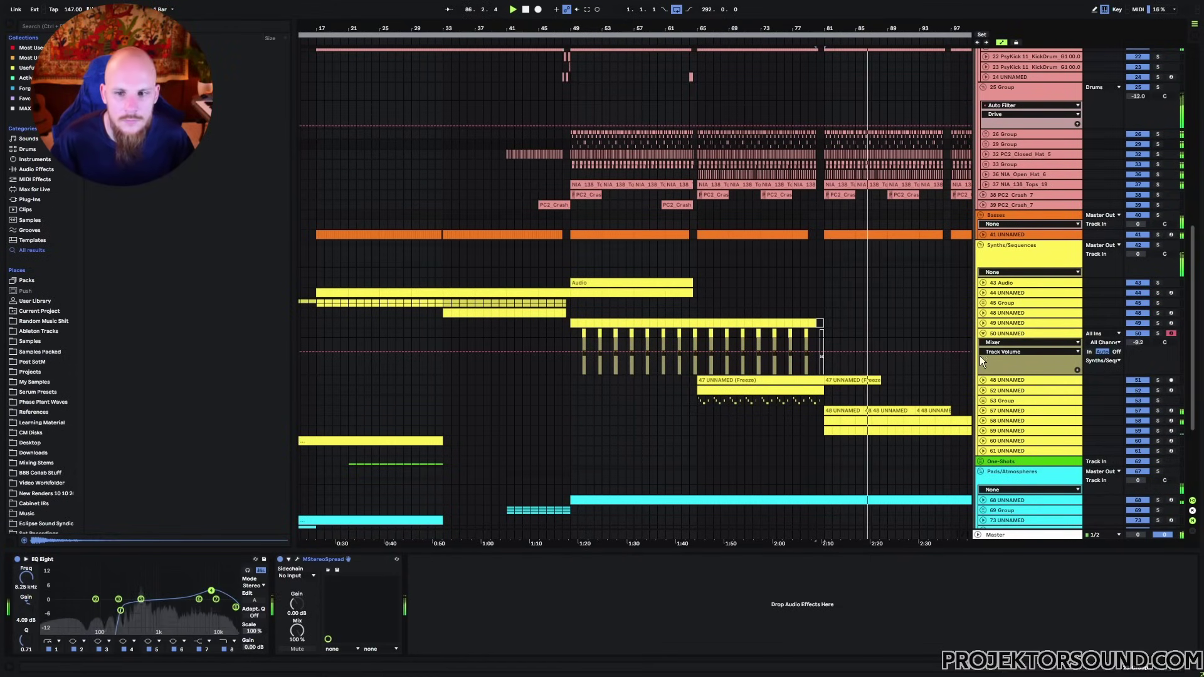
Deactivate the rimshot and snare clips in 26 Group and 29 Group from bar 81 to 113, and fold the drum groups
click(983, 333)
drag(874, 311, 611, 352)
drag(556, 188, 814, 182)
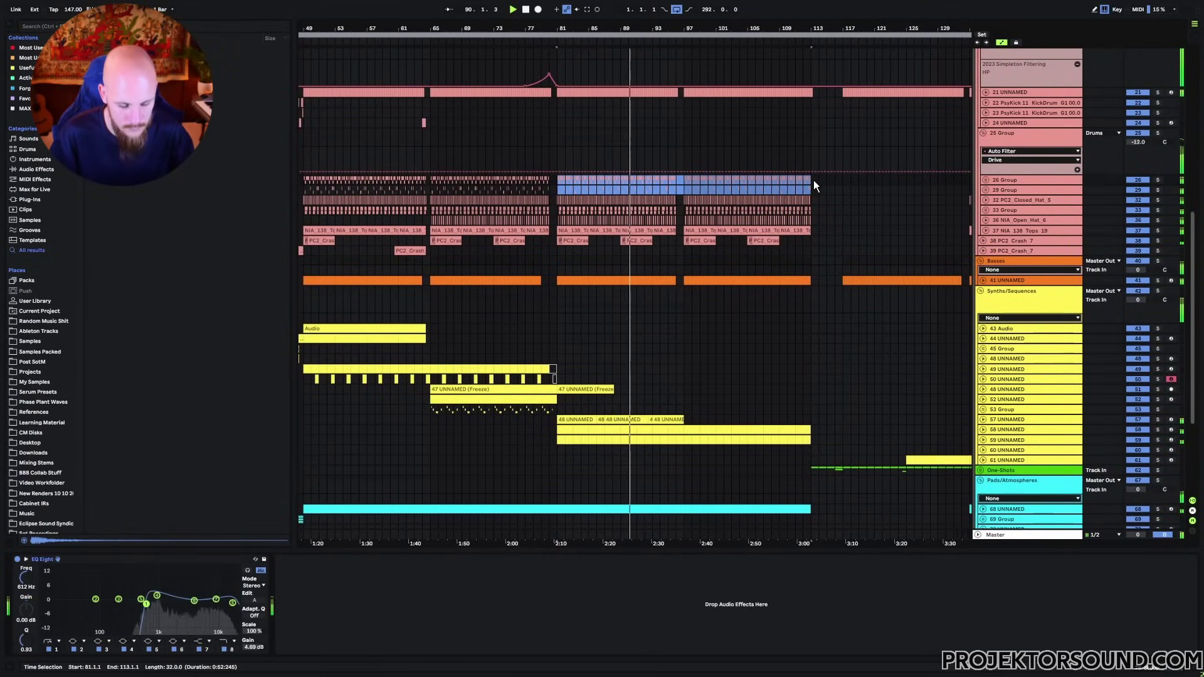
click(986, 189)
click(986, 179)
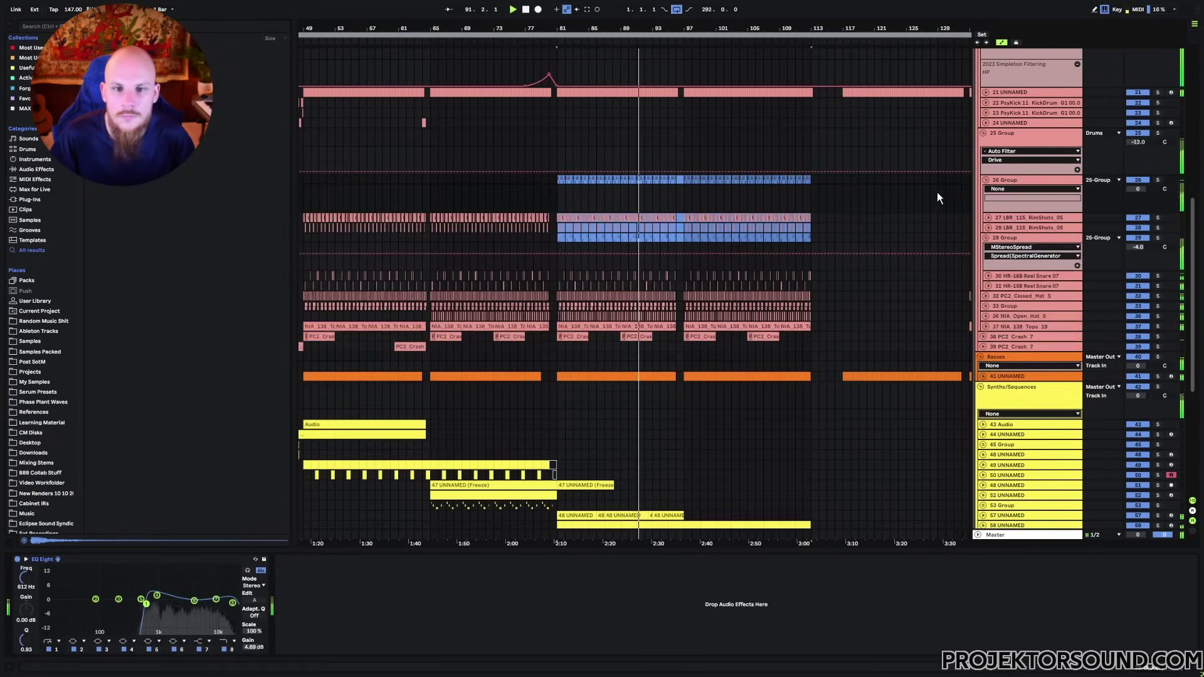
drag(811, 290, 557, 215)
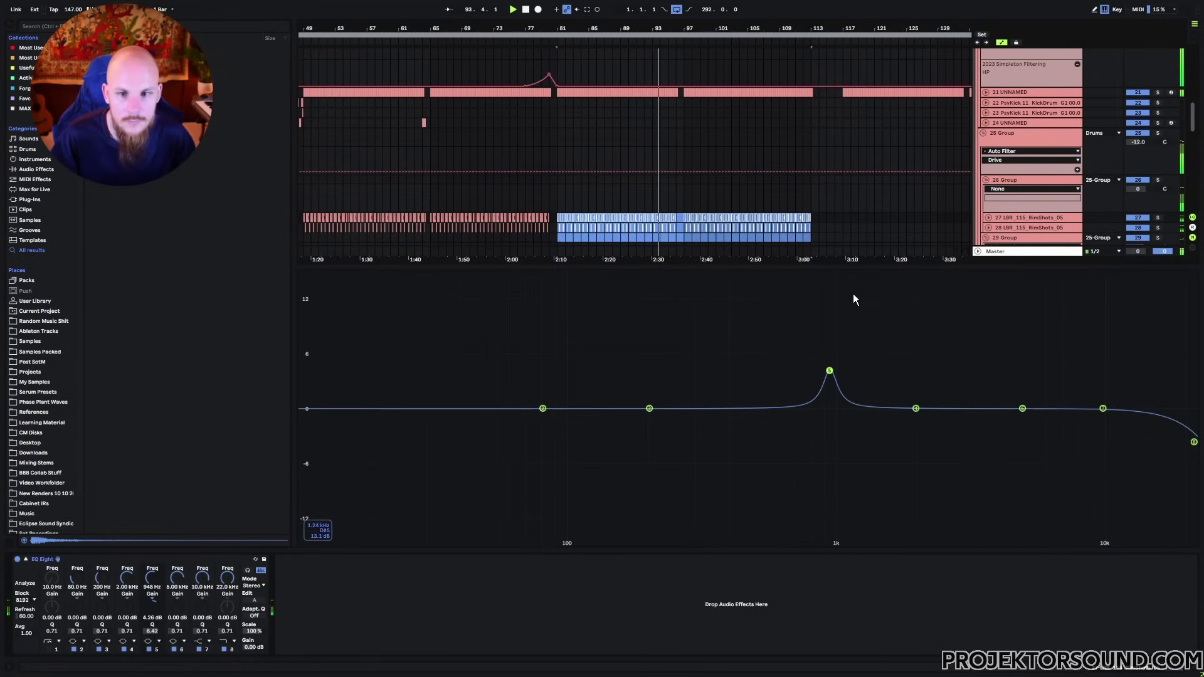
click(26, 560)
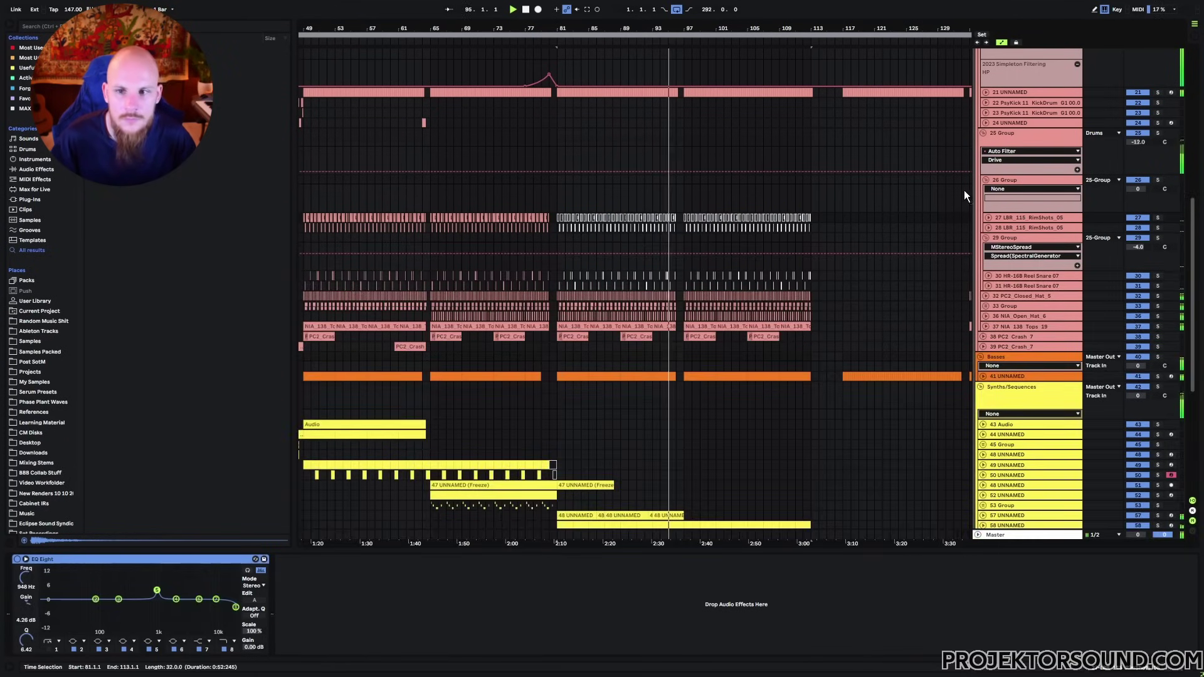
click(986, 180)
click(986, 190)
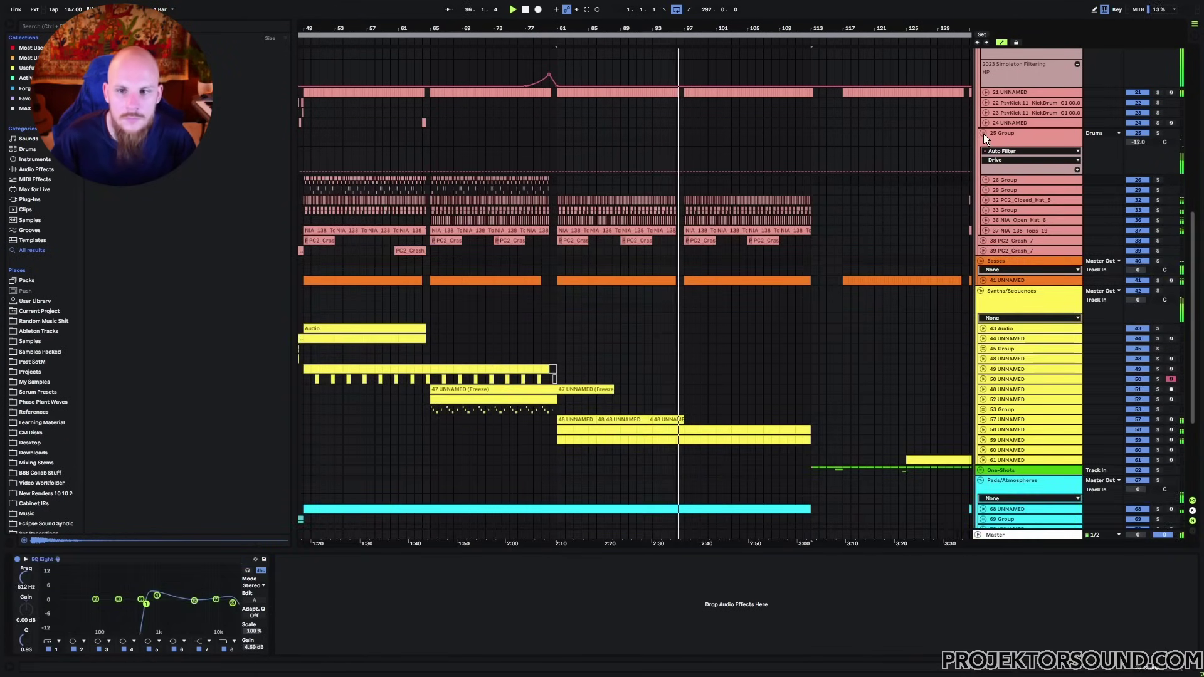
click(983, 134)
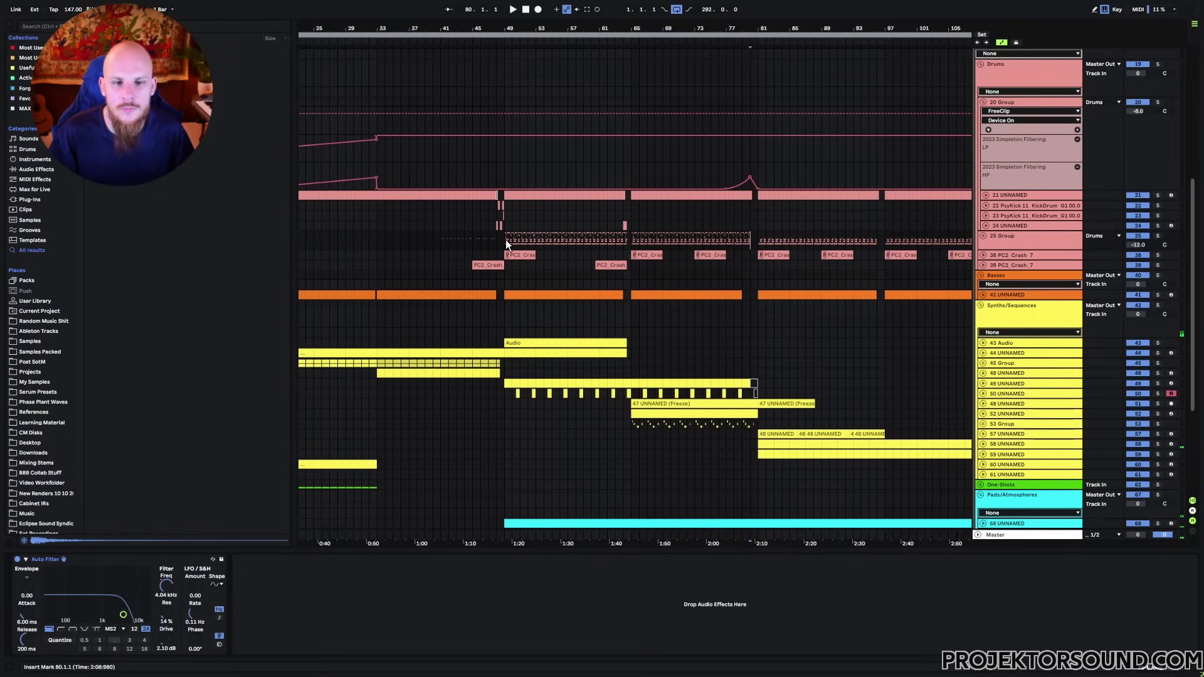
Play the arrangement from bar 33 to listen to the section leading into the drop
click(622, 239)
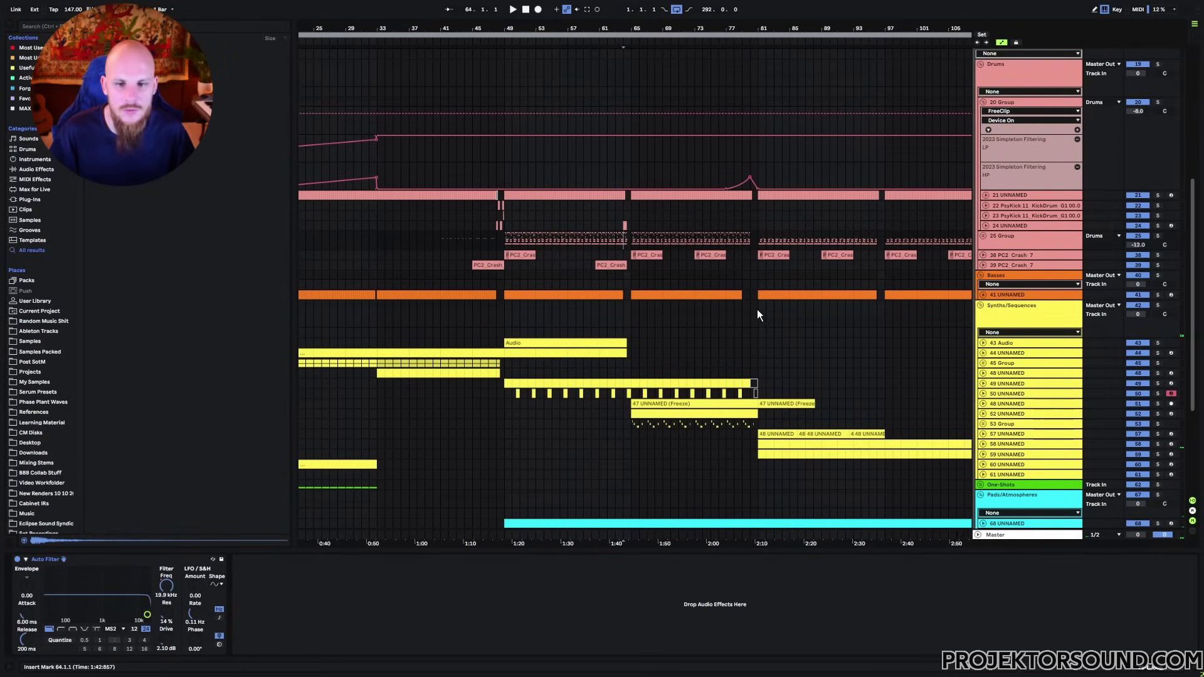
drag(758, 310, 612, 255)
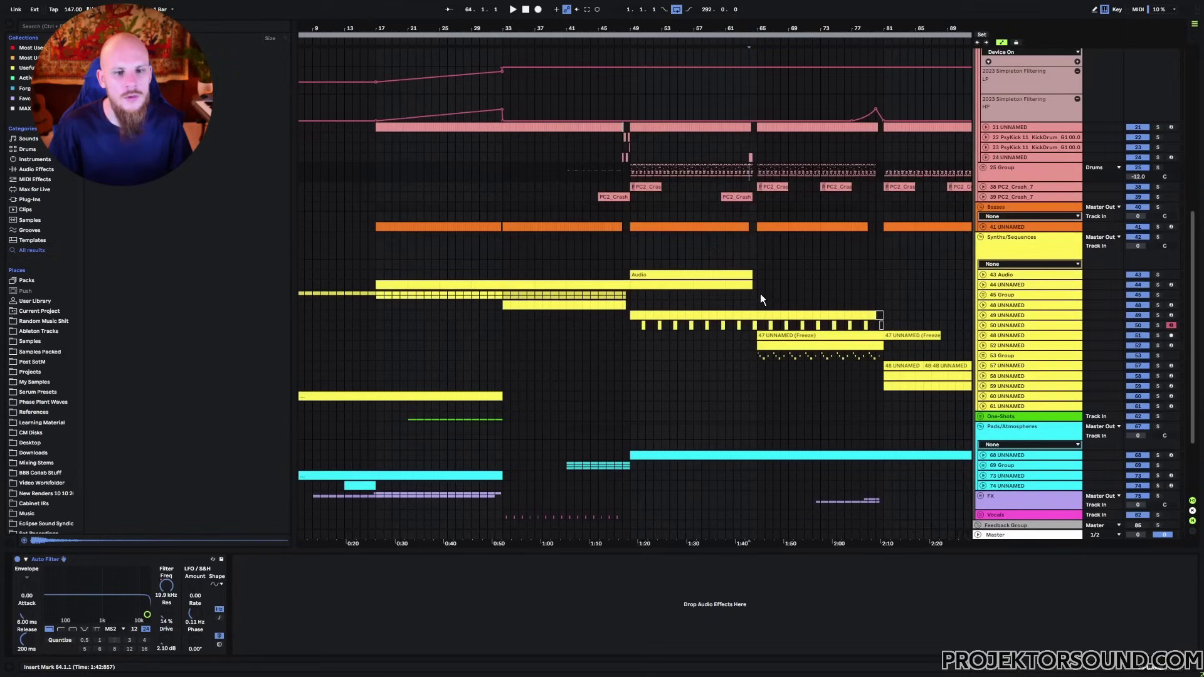
click(502, 318)
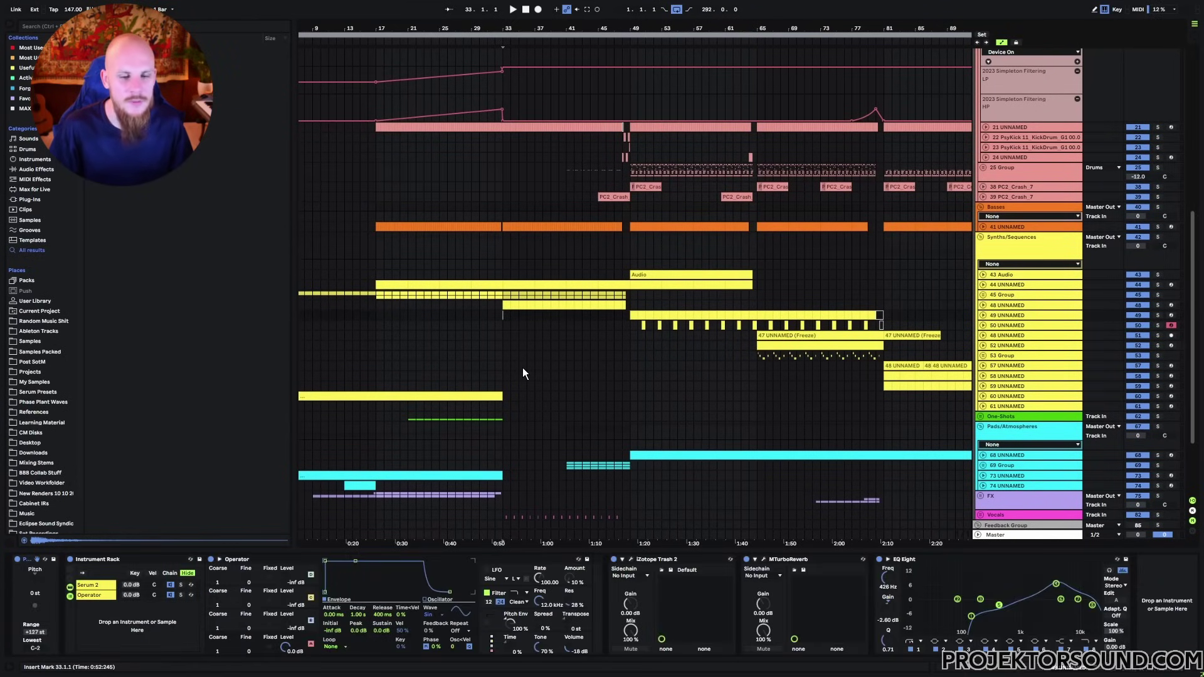
key(space)
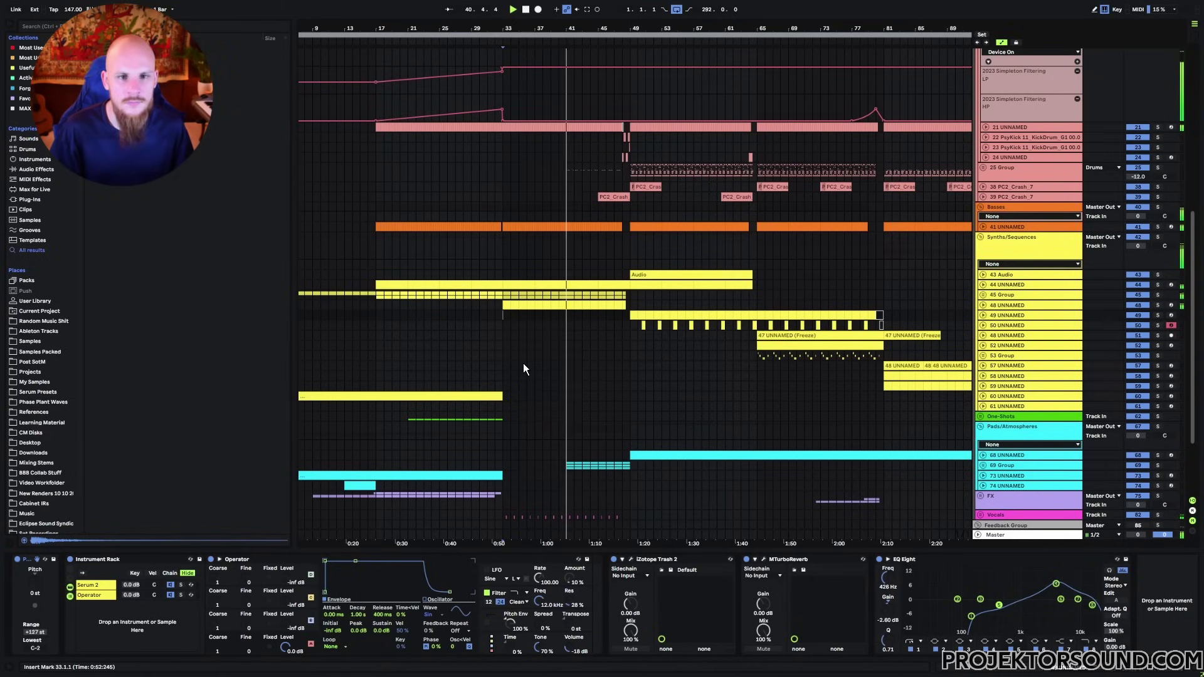
Solo track 48 directly below 45 Group, listen to it from bar 41, and fold the track
click(1006, 305)
click(982, 306)
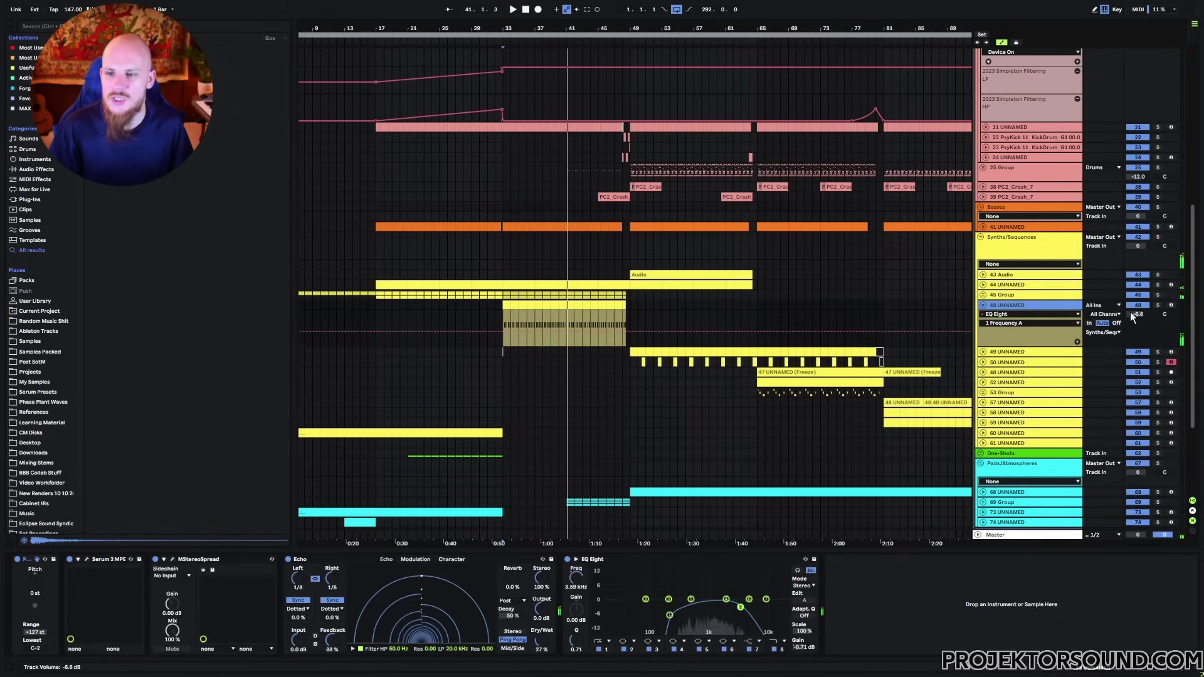
click(1161, 306)
click(570, 317)
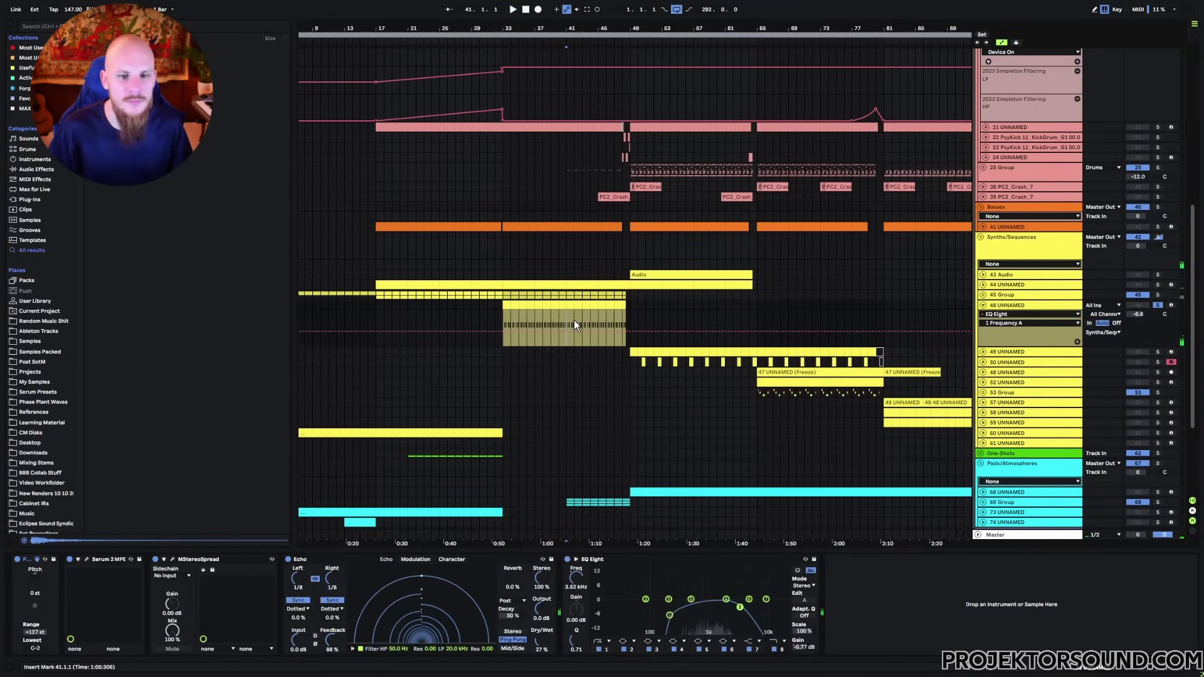
key(space)
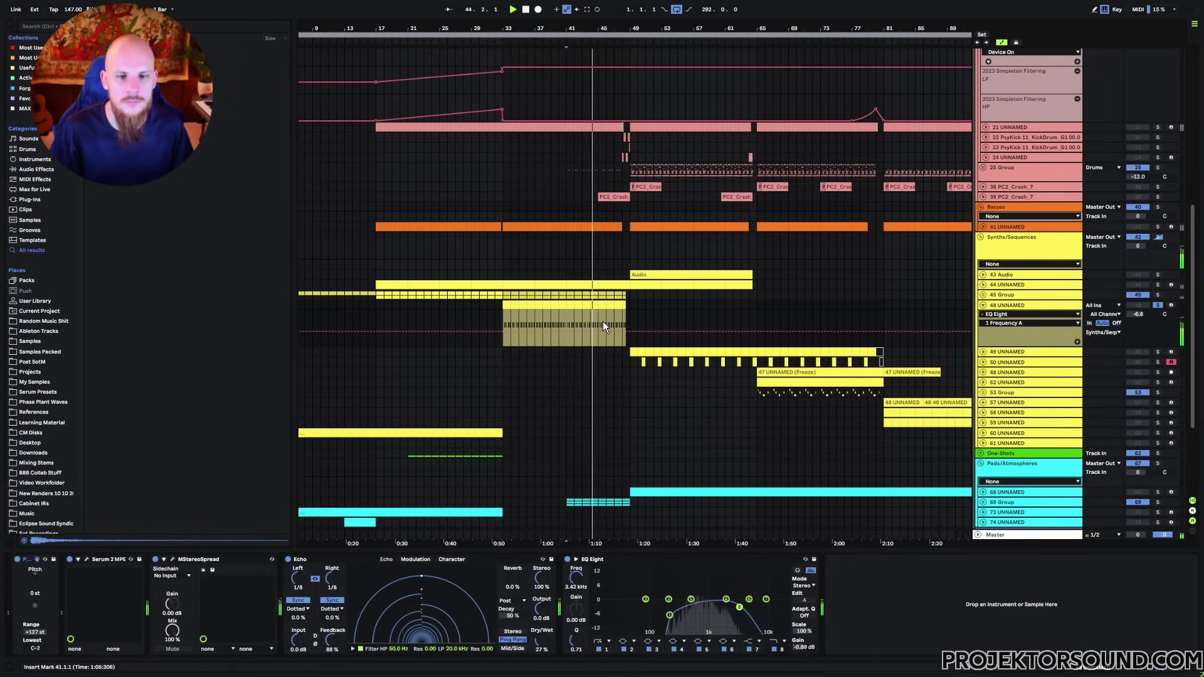
click(983, 304)
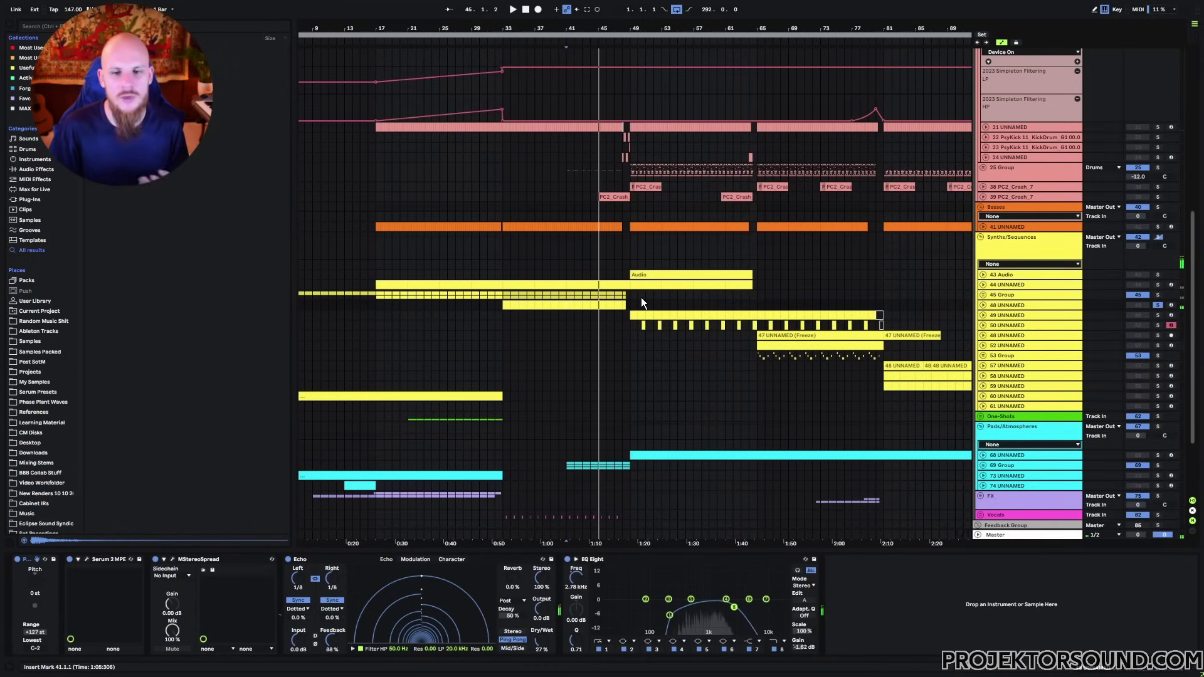
drag(704, 351, 514, 276)
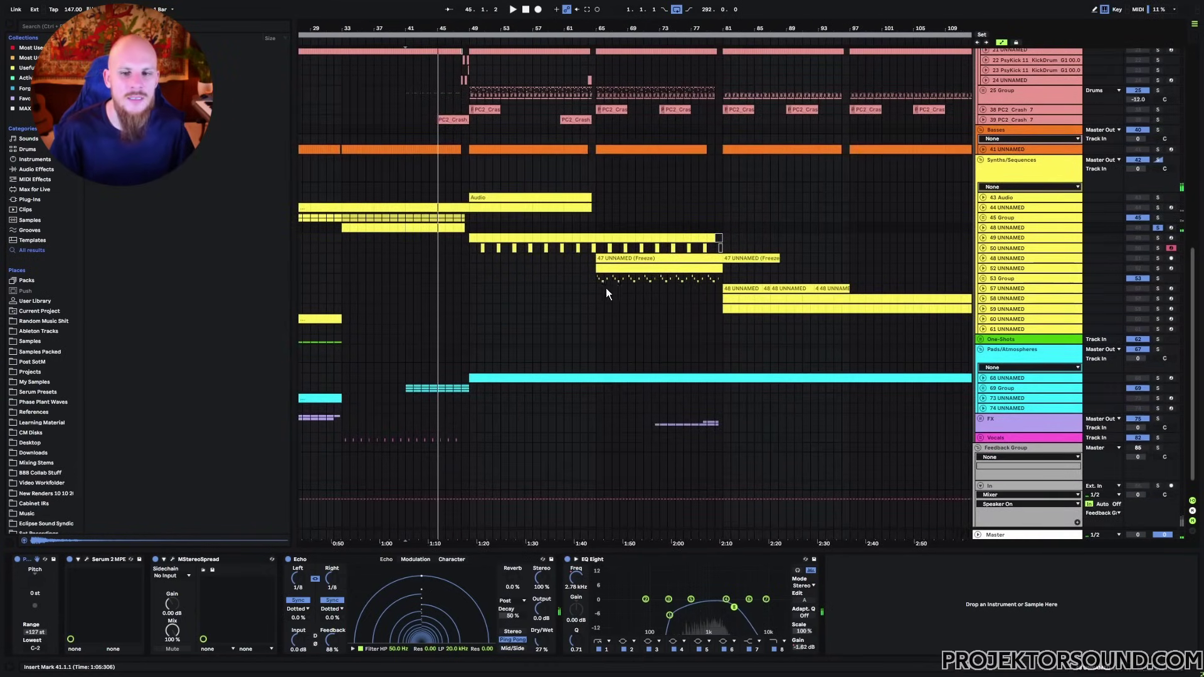
scroll(606, 292, right, 10)
scroll(605, 292, up, 1)
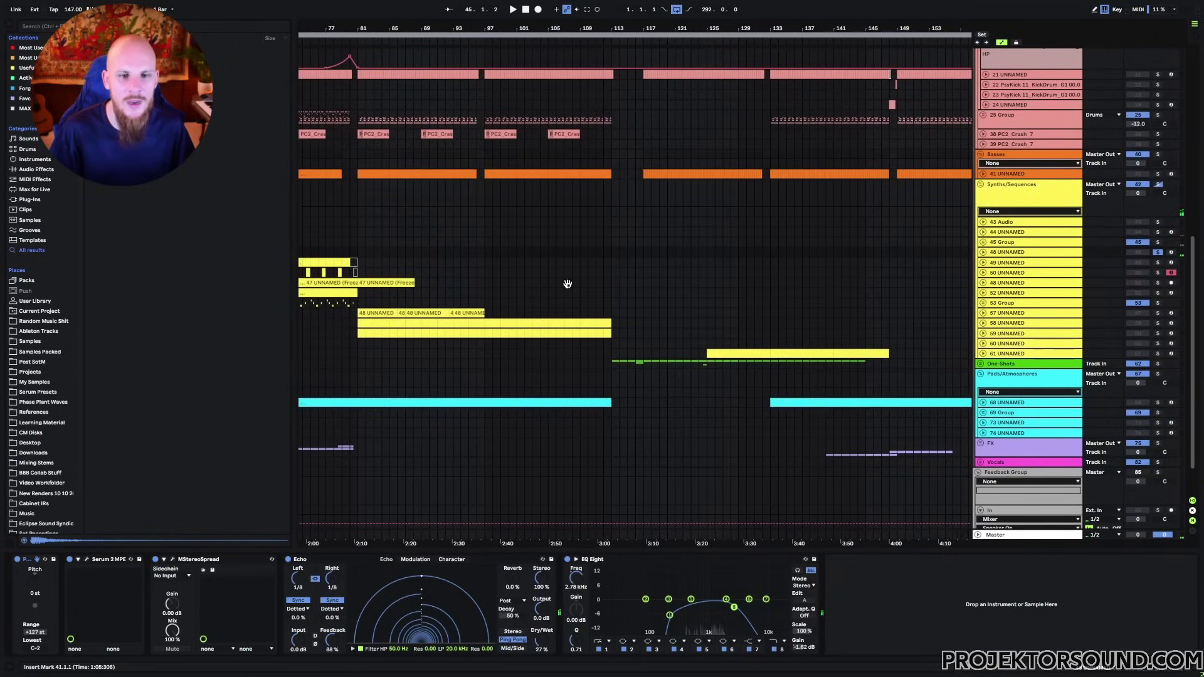
drag(567, 284, 663, 304)
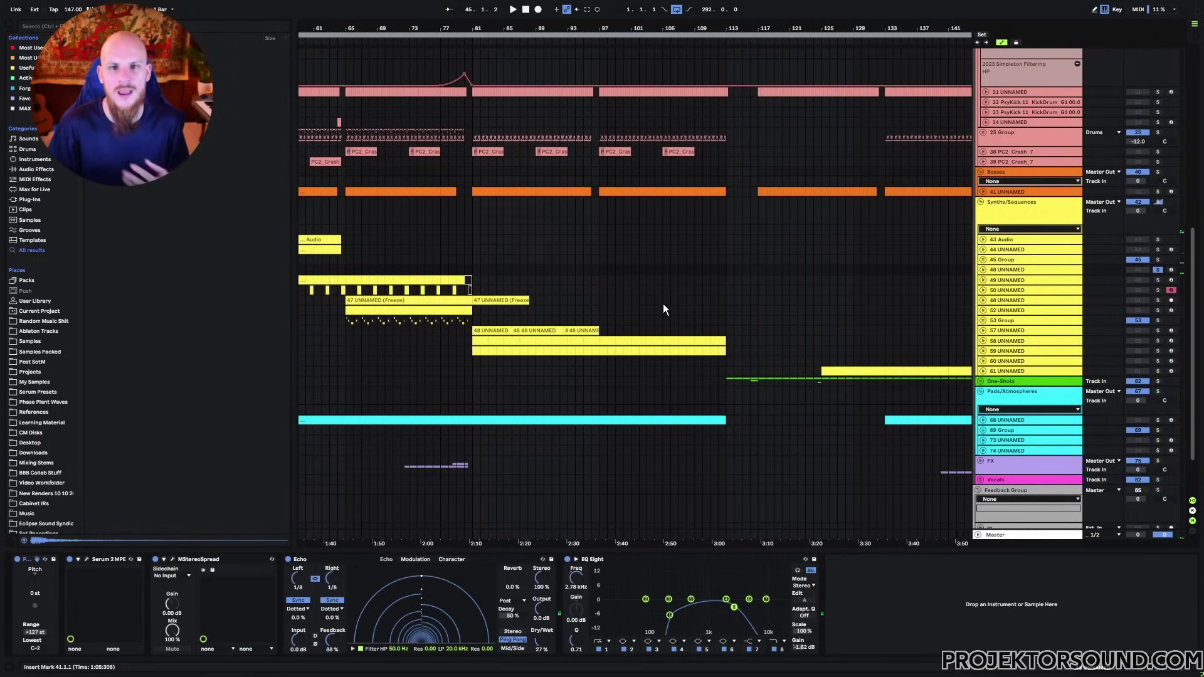